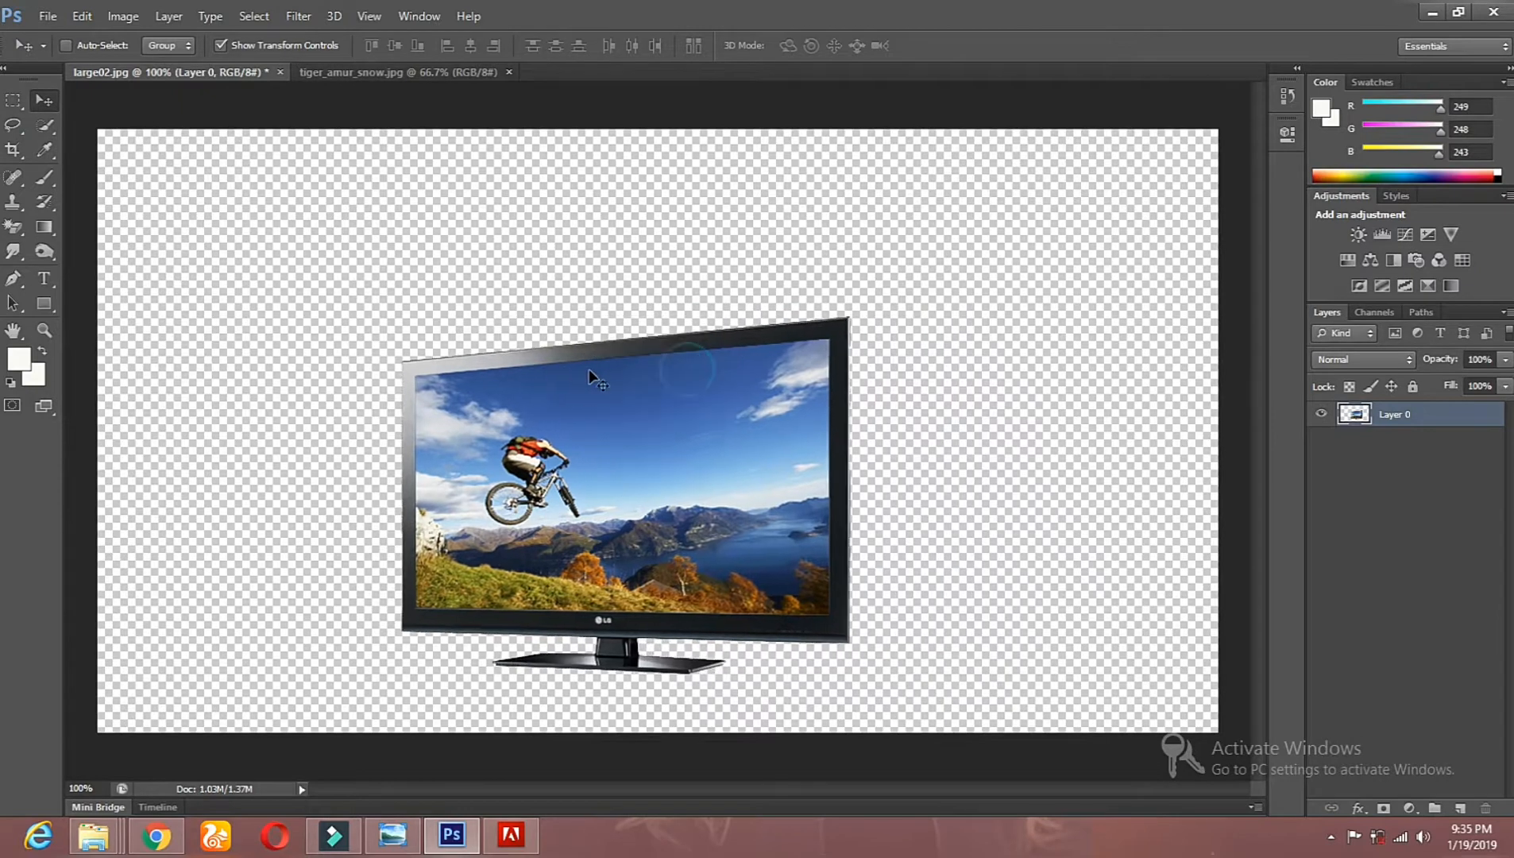
Step: Enlarge the TV layer to about 139% width and 137% height, centre it low on the canvas, and apply the transformation
left_click_drag(851, 317, 1089, 149)
left_click_drag(976, 233, 908, 312)
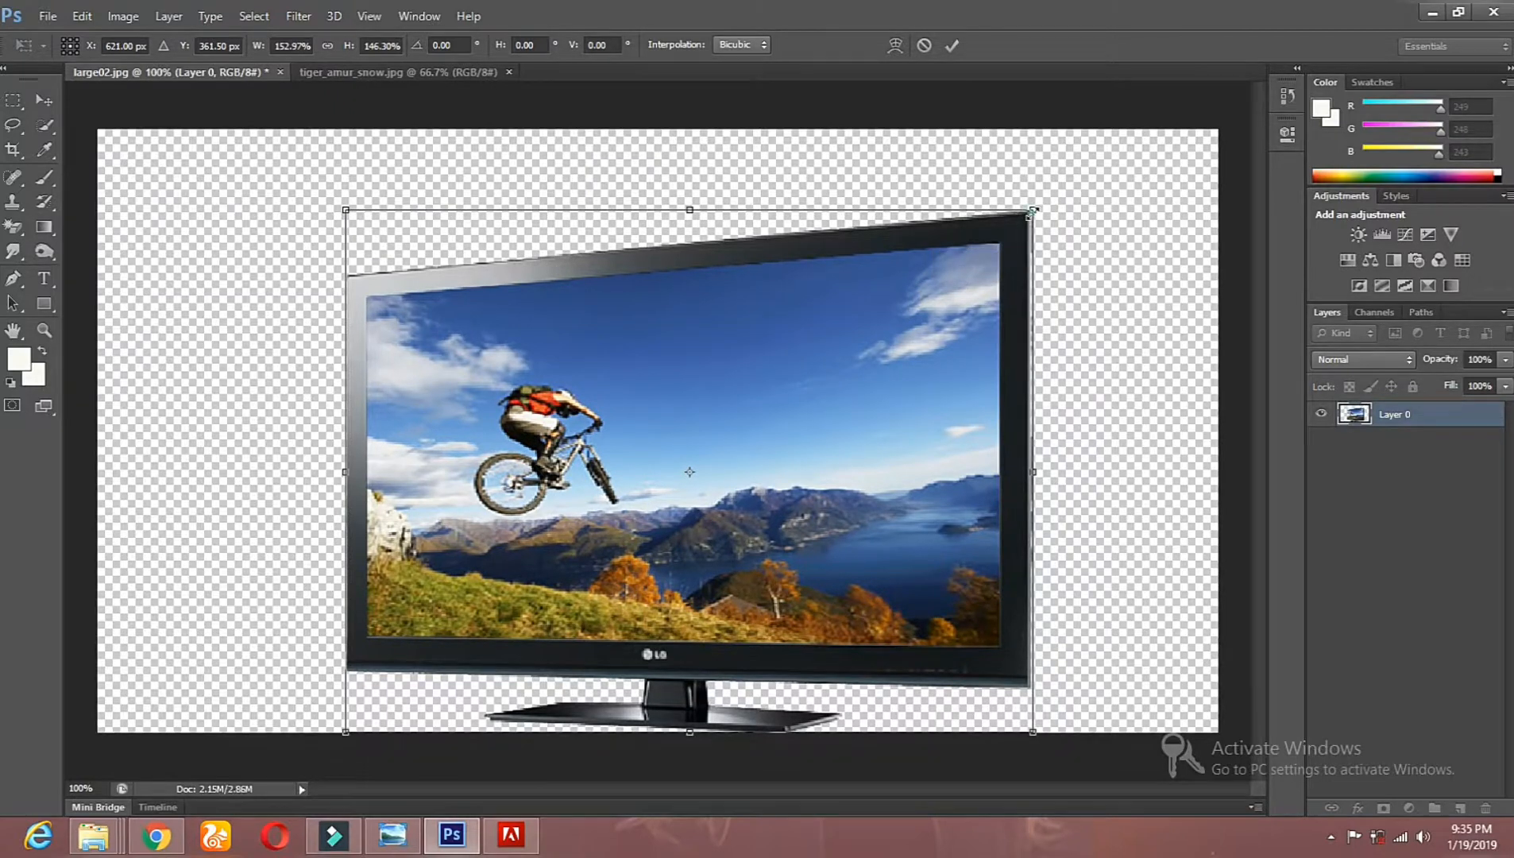
left_click_drag(1034, 211, 985, 238)
left_click_drag(806, 373, 830, 368)
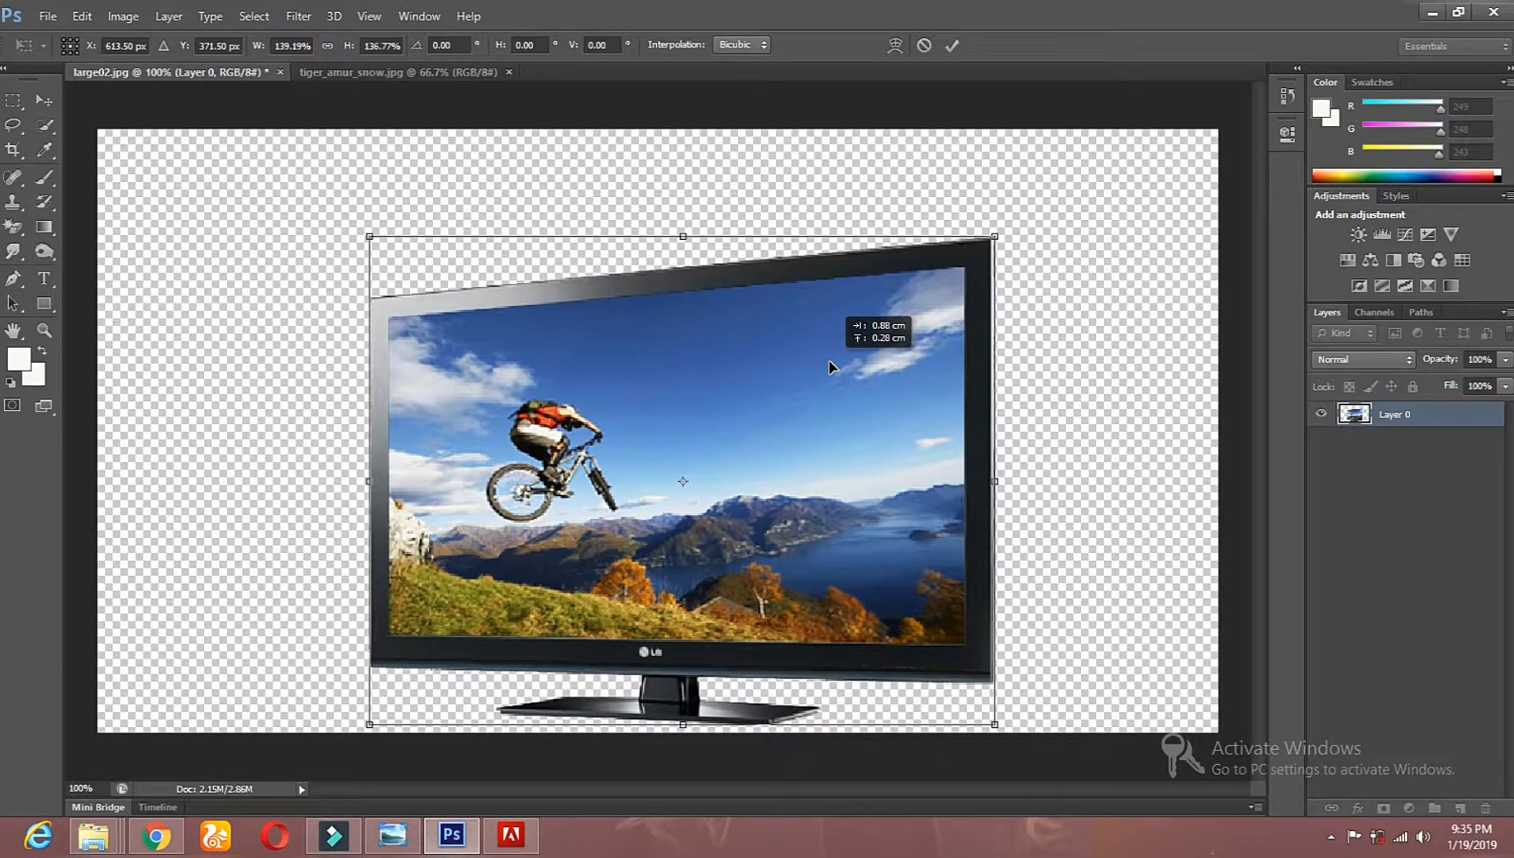
left_click(44, 99)
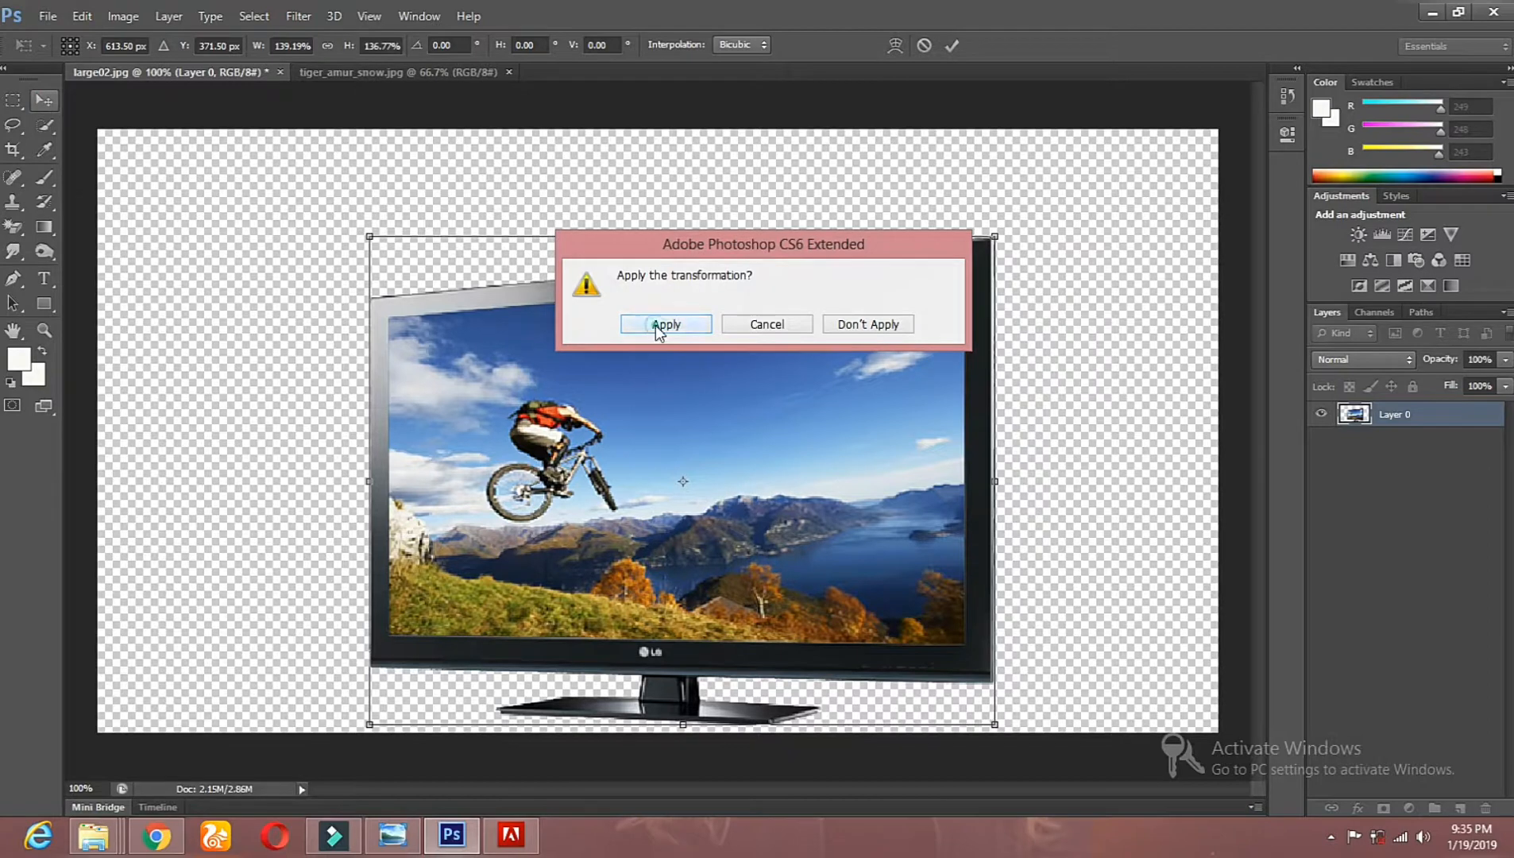
left_click(657, 327)
Step: Select the entire tiger_amur_snow.jpg image and move a copy of it into large02.jpg, placing it over the TV
left_click(350, 70)
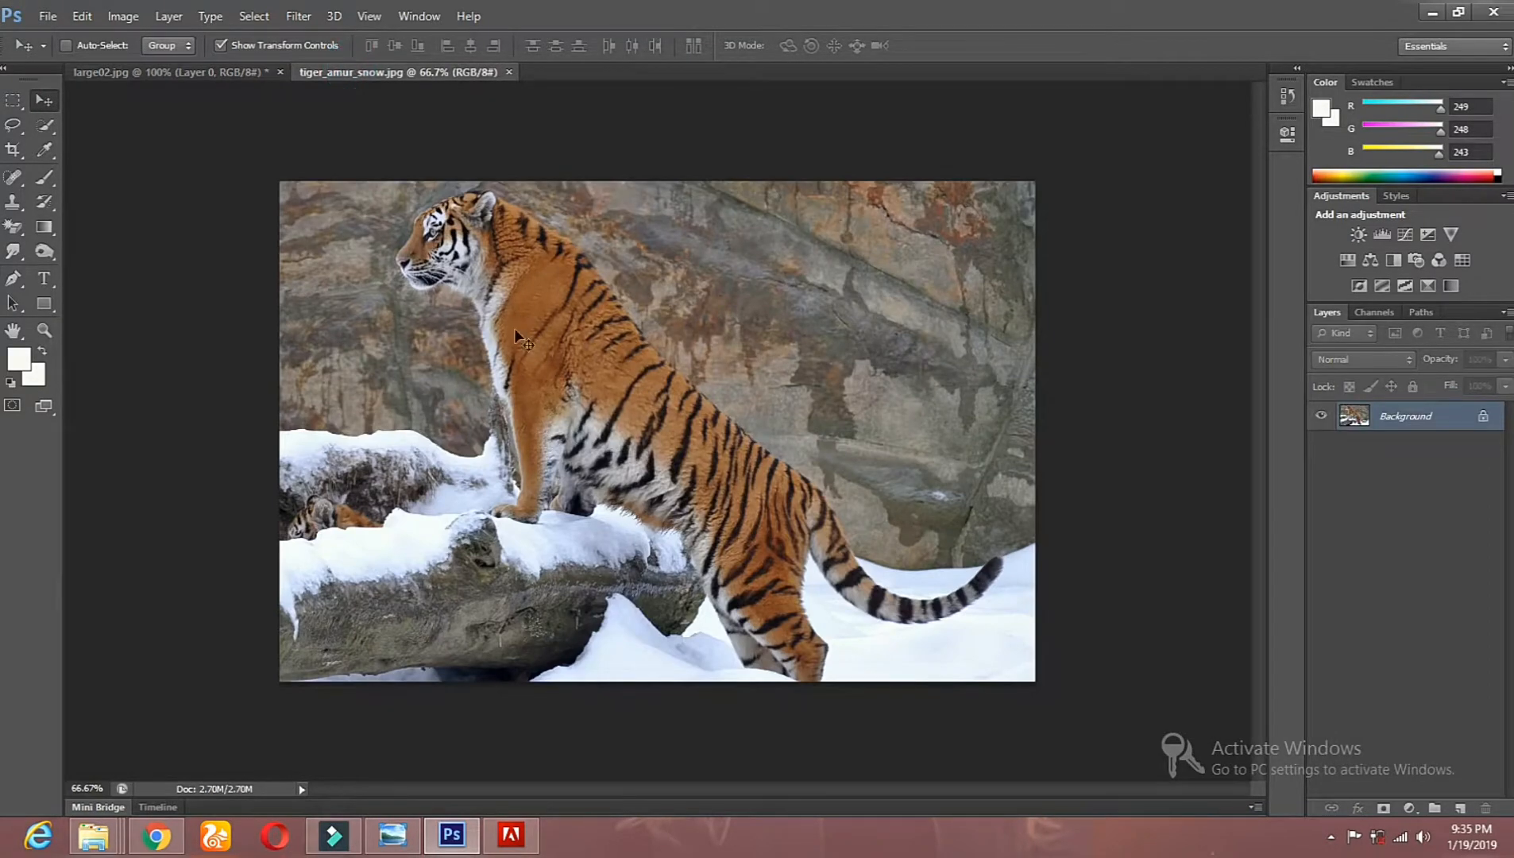
left_click(13, 106)
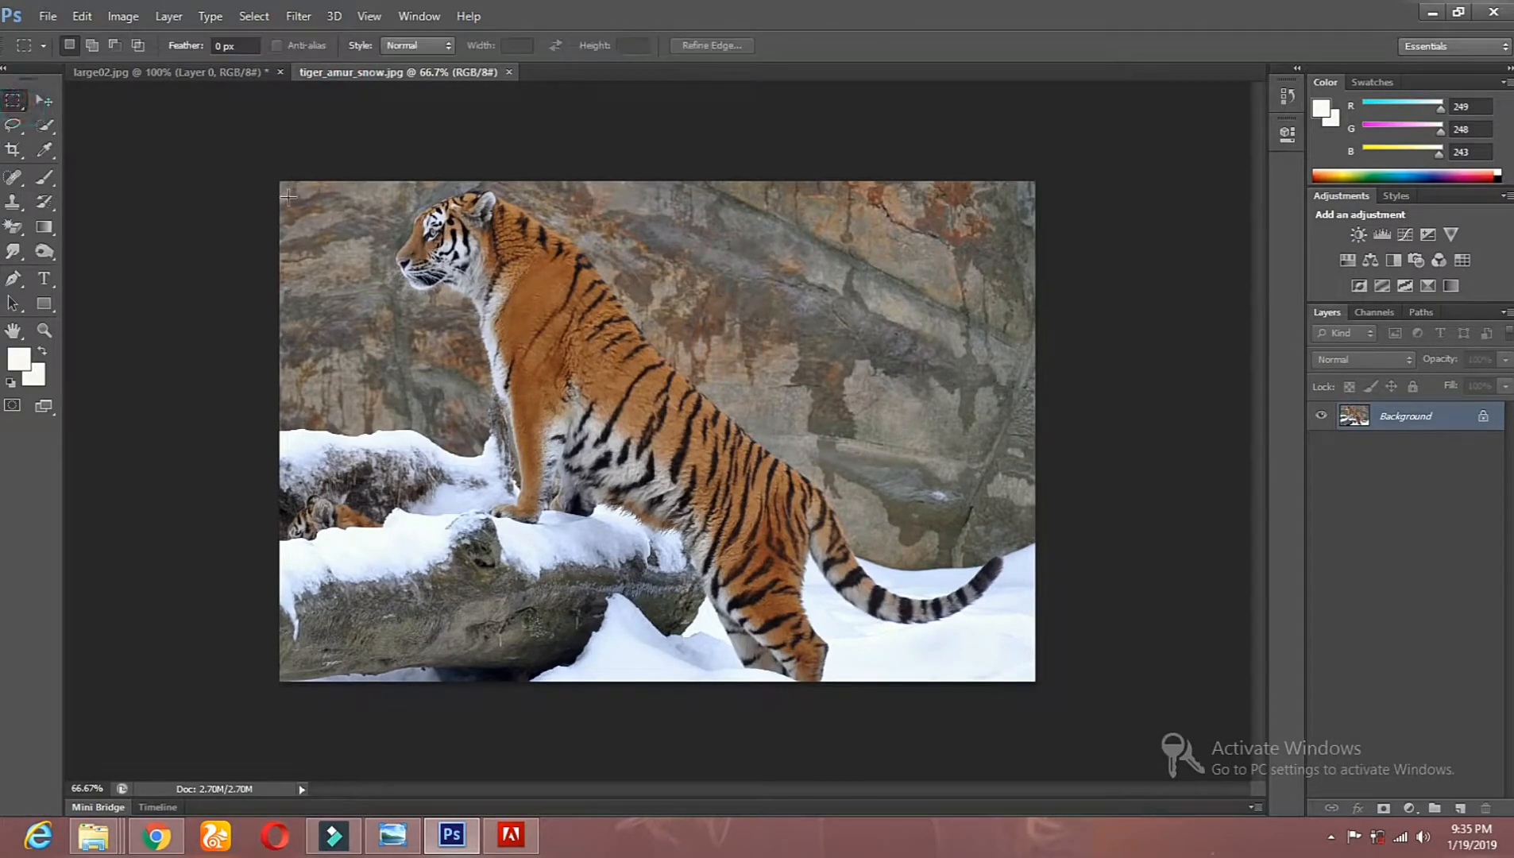
left_click_drag(271, 159, 1188, 676)
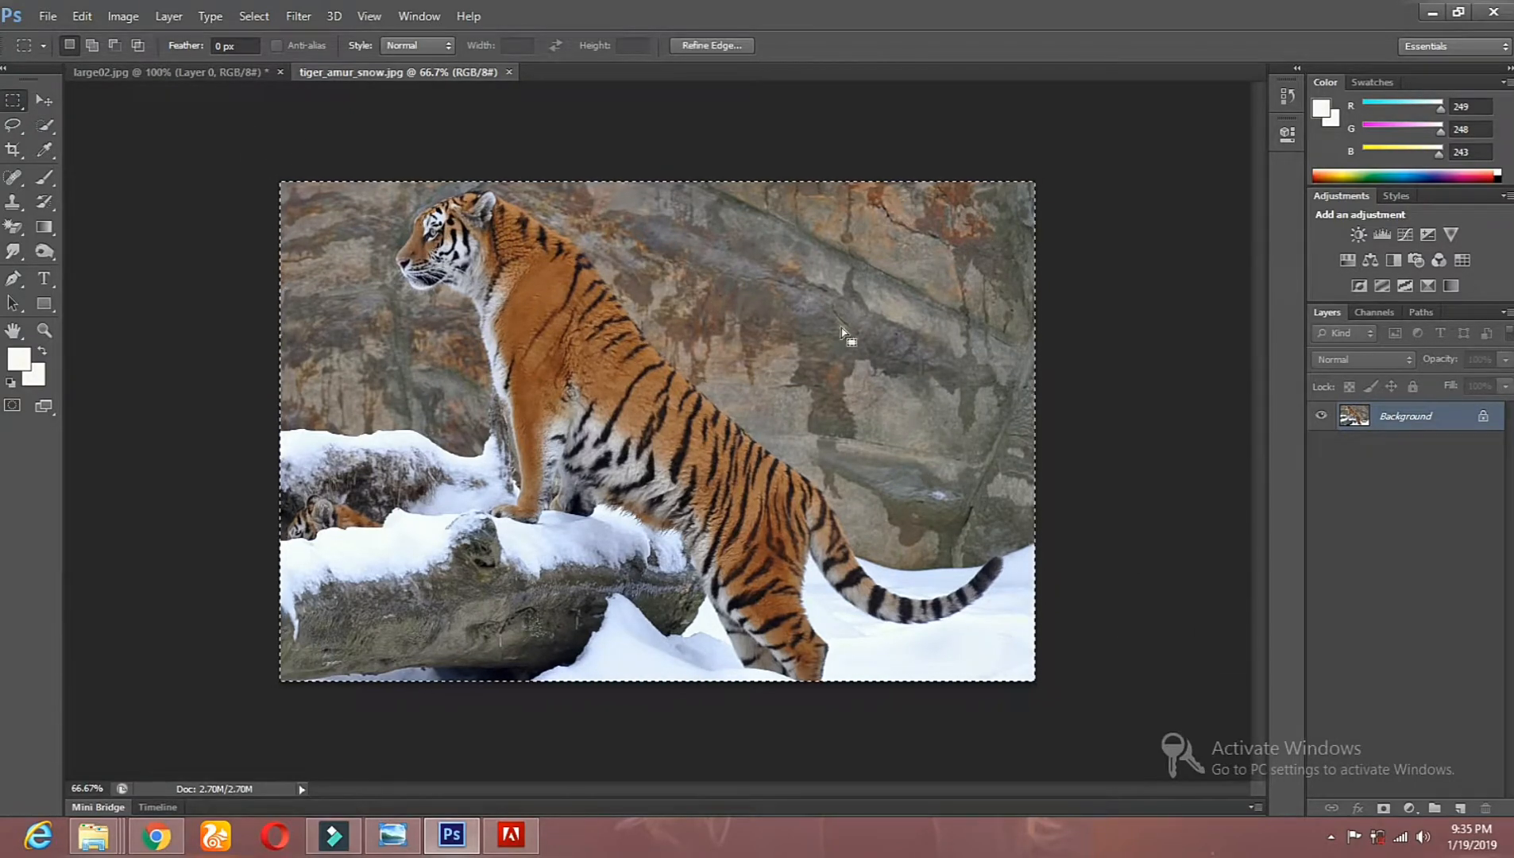
left_click(45, 103)
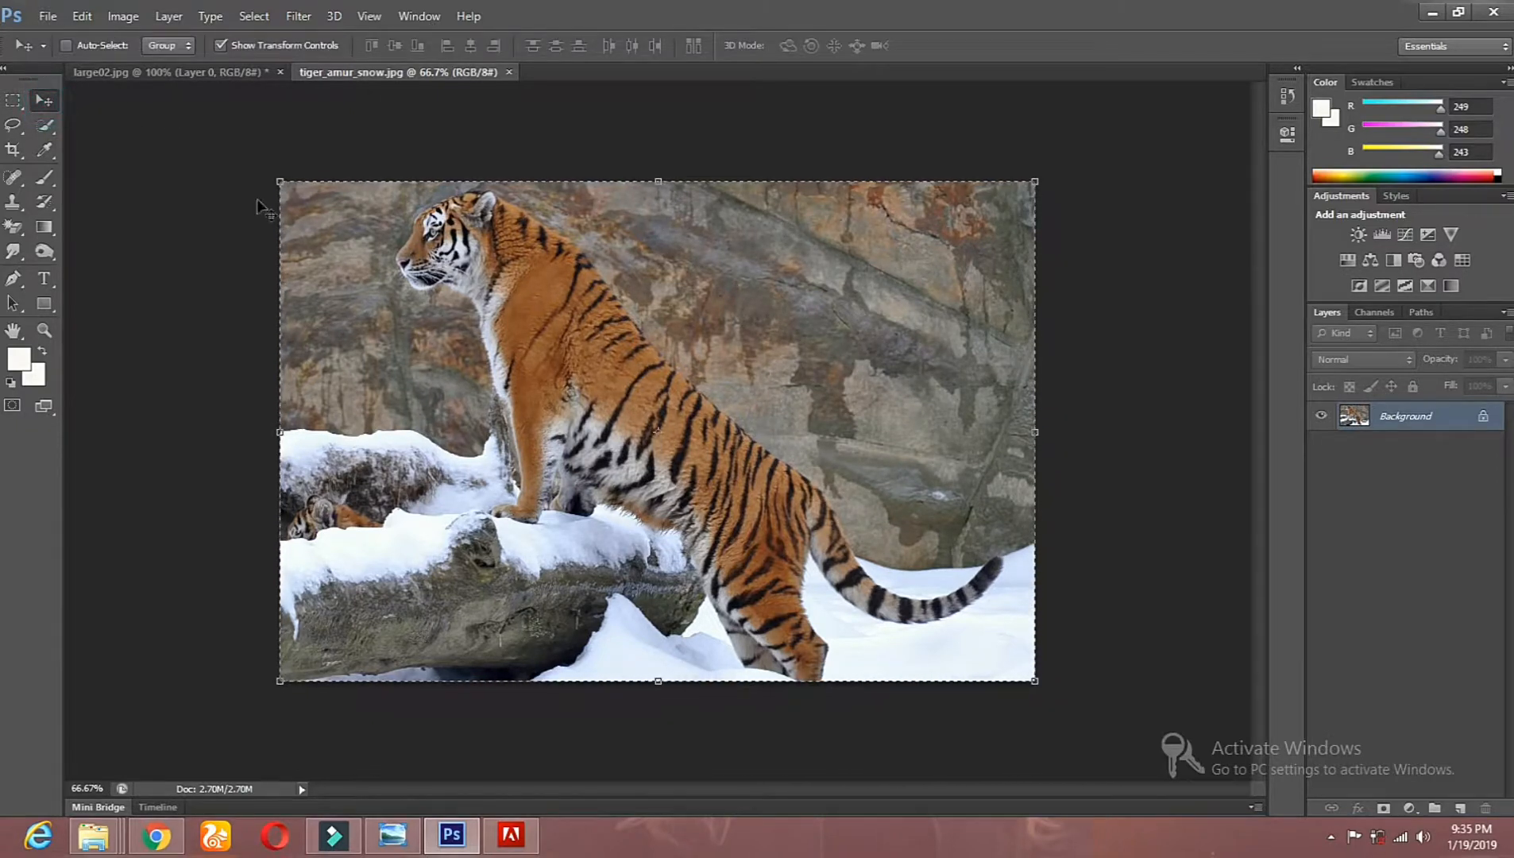
left_click_drag(754, 388, 967, 375)
left_click(217, 41)
left_click_drag(294, 309, 465, 344)
left_click_drag(745, 363, 612, 362)
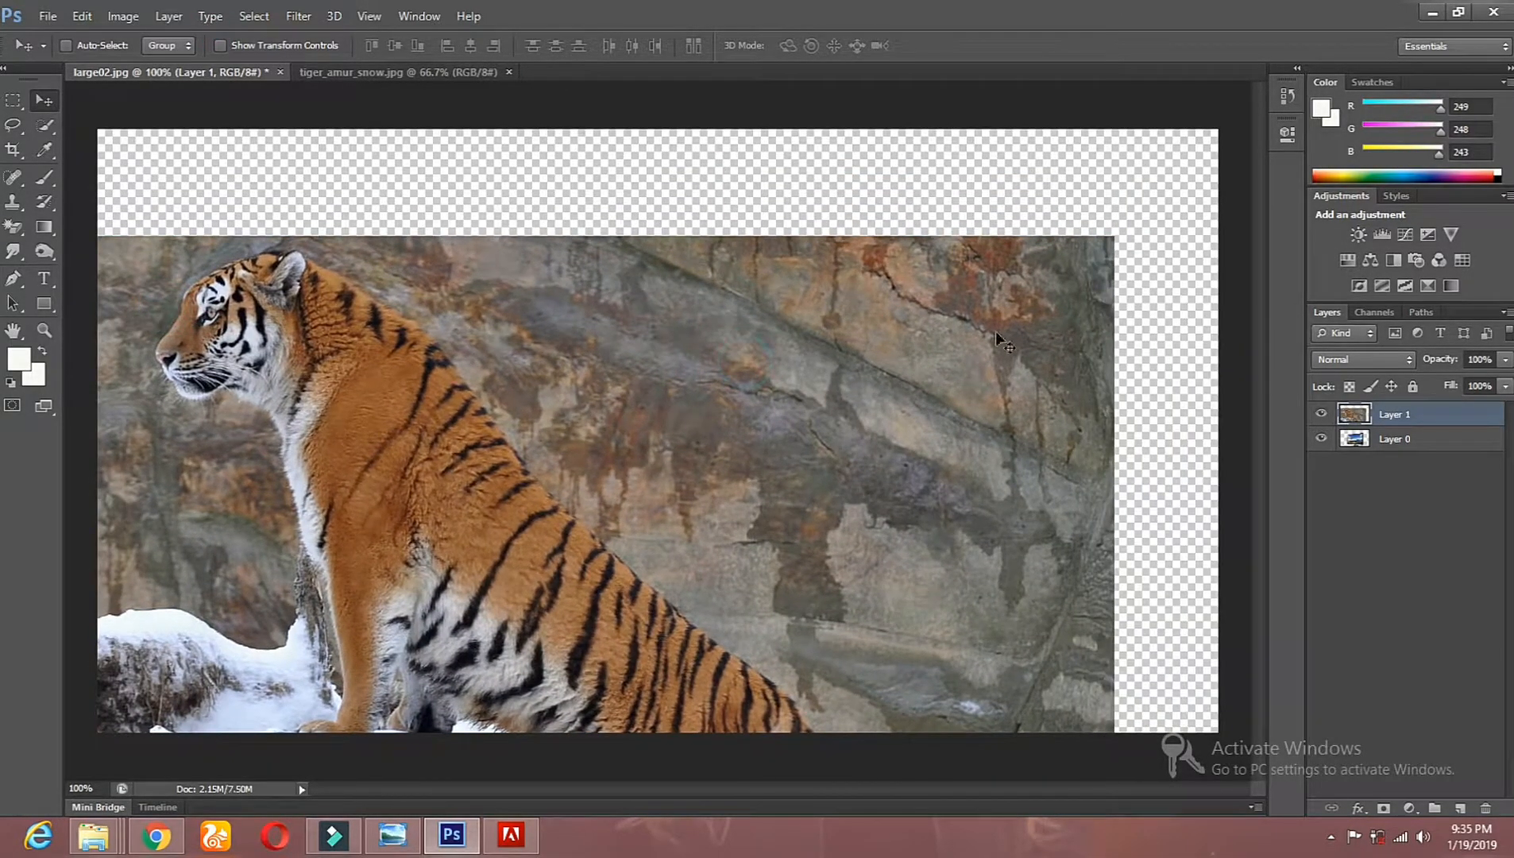
Step: Scale the tiger layer down to about 55% width and 50% height, place it over the TV's lower-left part, and apply the transformation
left_click(223, 44)
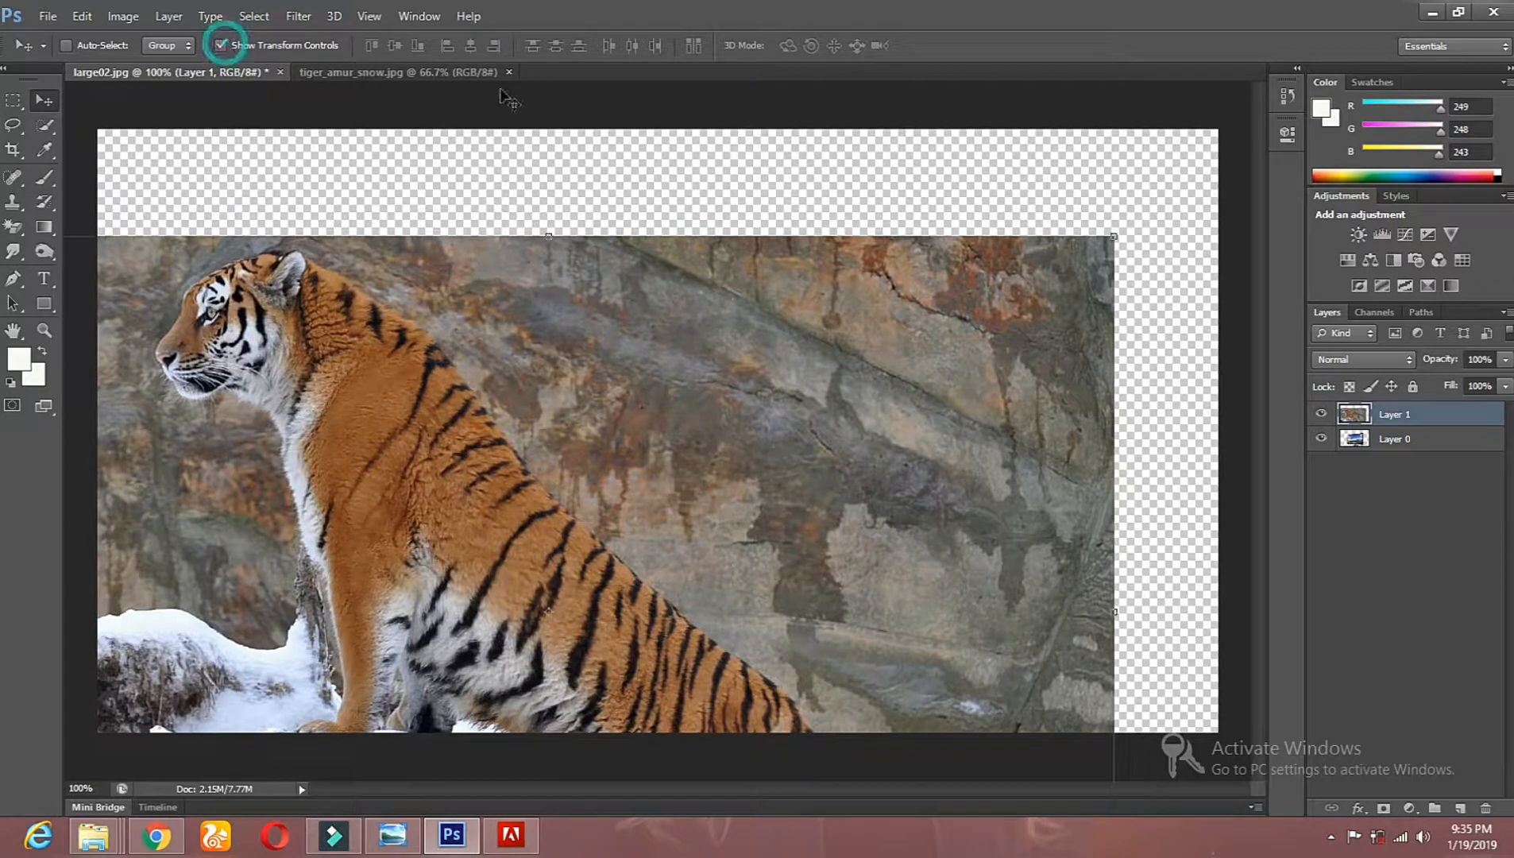
left_click_drag(1114, 236, 868, 365)
left_click_drag(515, 423, 575, 374)
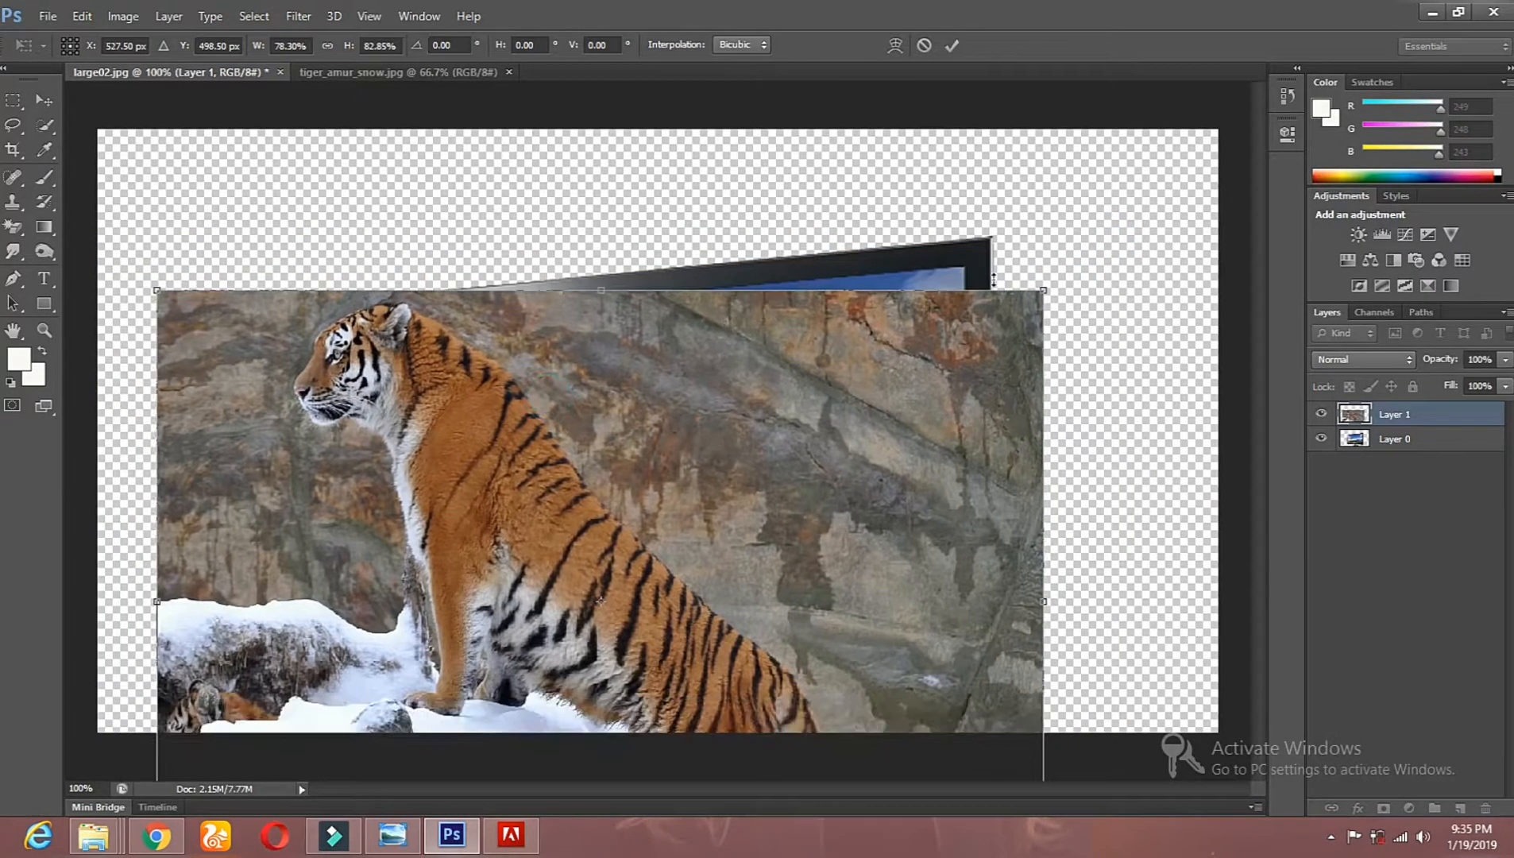
left_click_drag(1036, 292, 1042, 290)
left_click_drag(946, 355, 830, 401)
left_click_drag(629, 493, 673, 306)
left_click_drag(870, 214, 821, 342)
left_click_drag(590, 418, 744, 357)
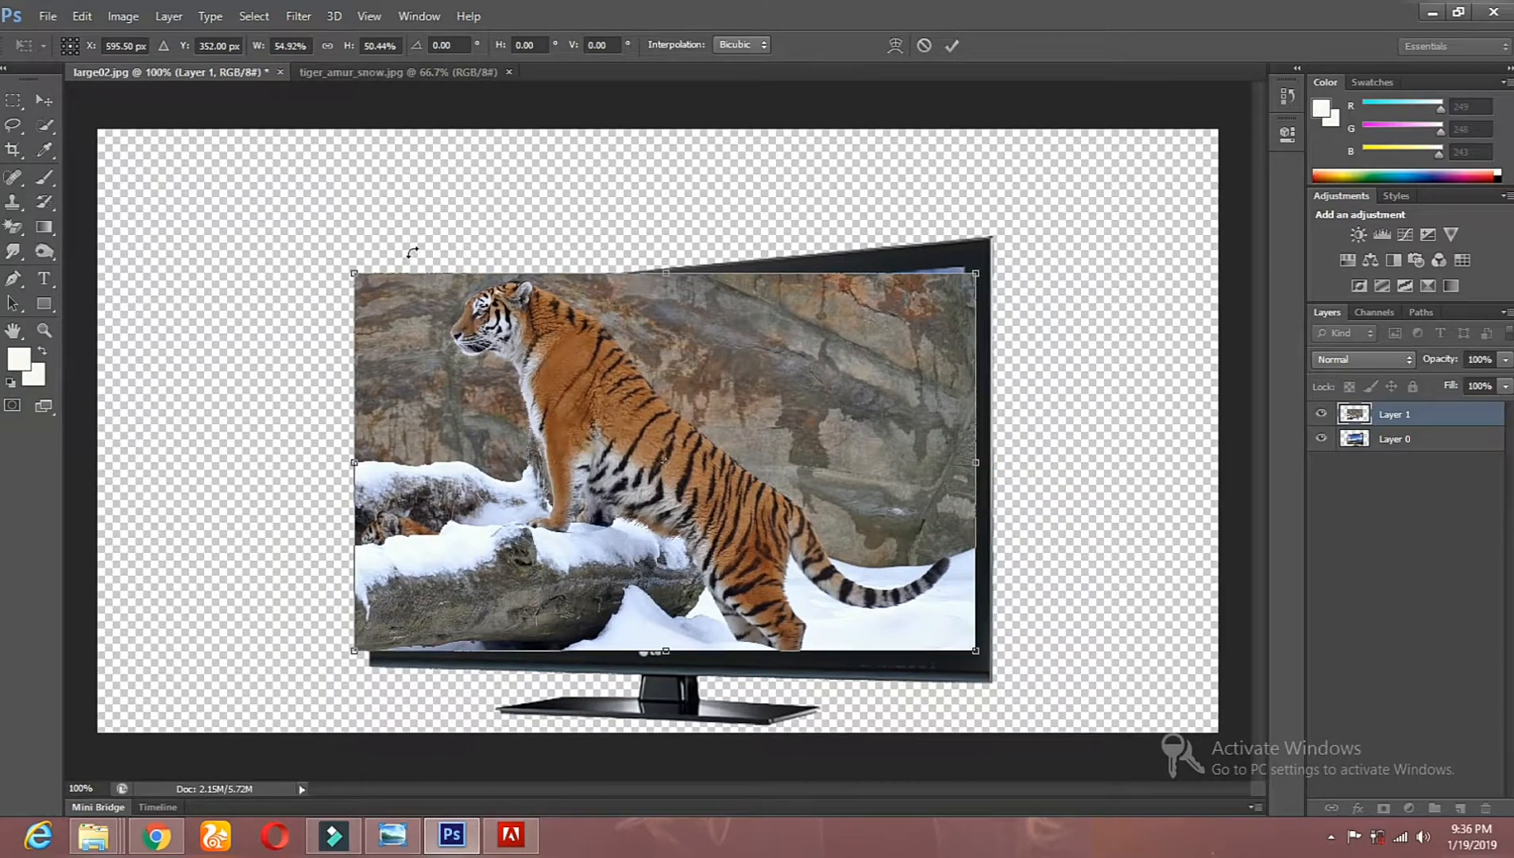
left_click_drag(642, 395, 495, 469)
left_click(1338, 413)
left_click(52, 104)
left_click(665, 321)
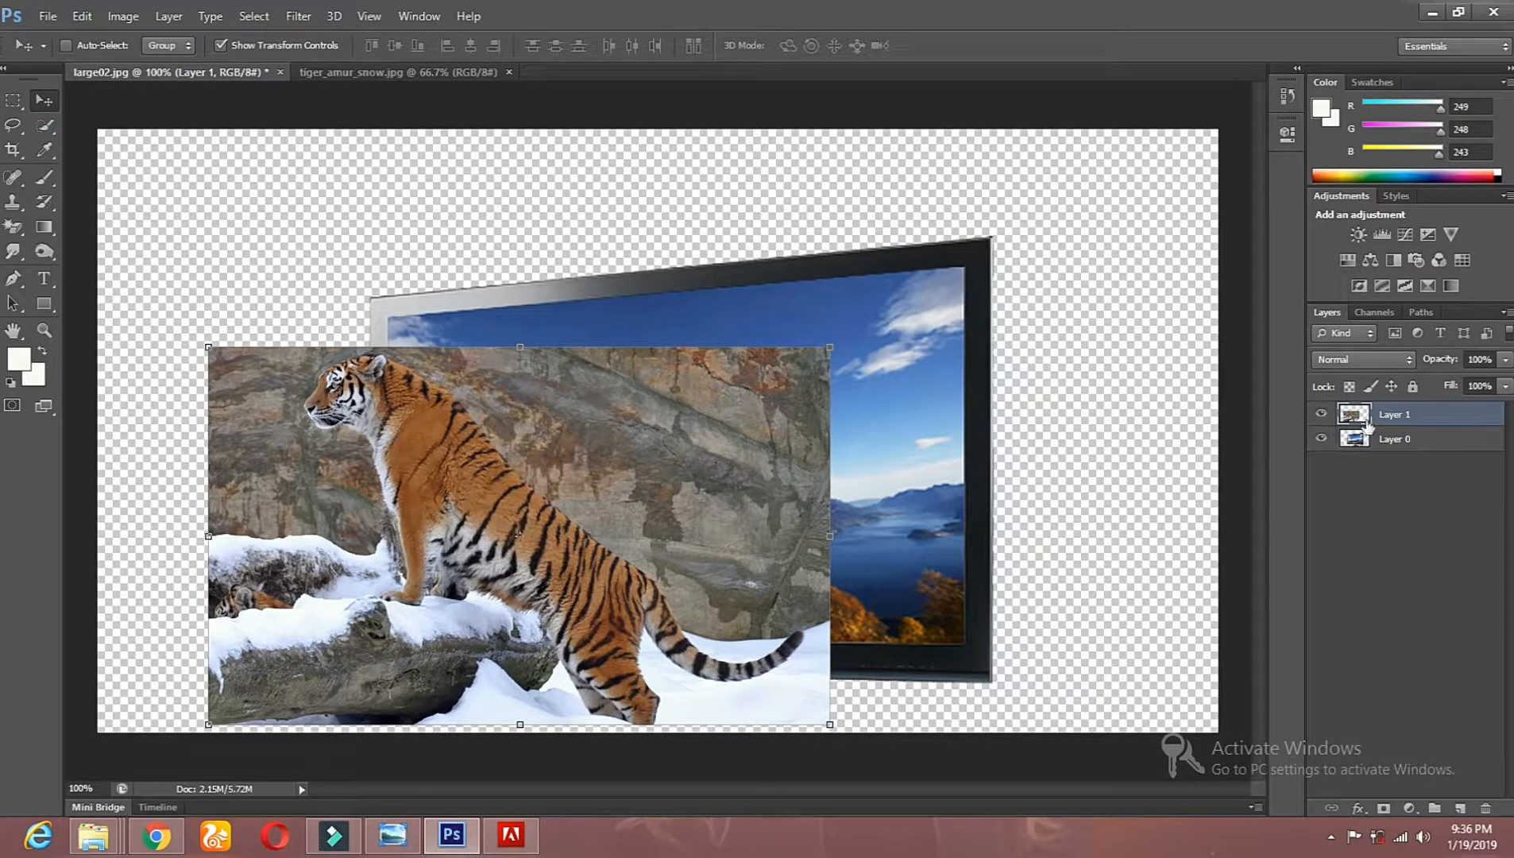
Step: Hide the tiger layer and select the picture inside the TV screen on Layer 0 with the Quick Selection tool
left_click(1323, 414)
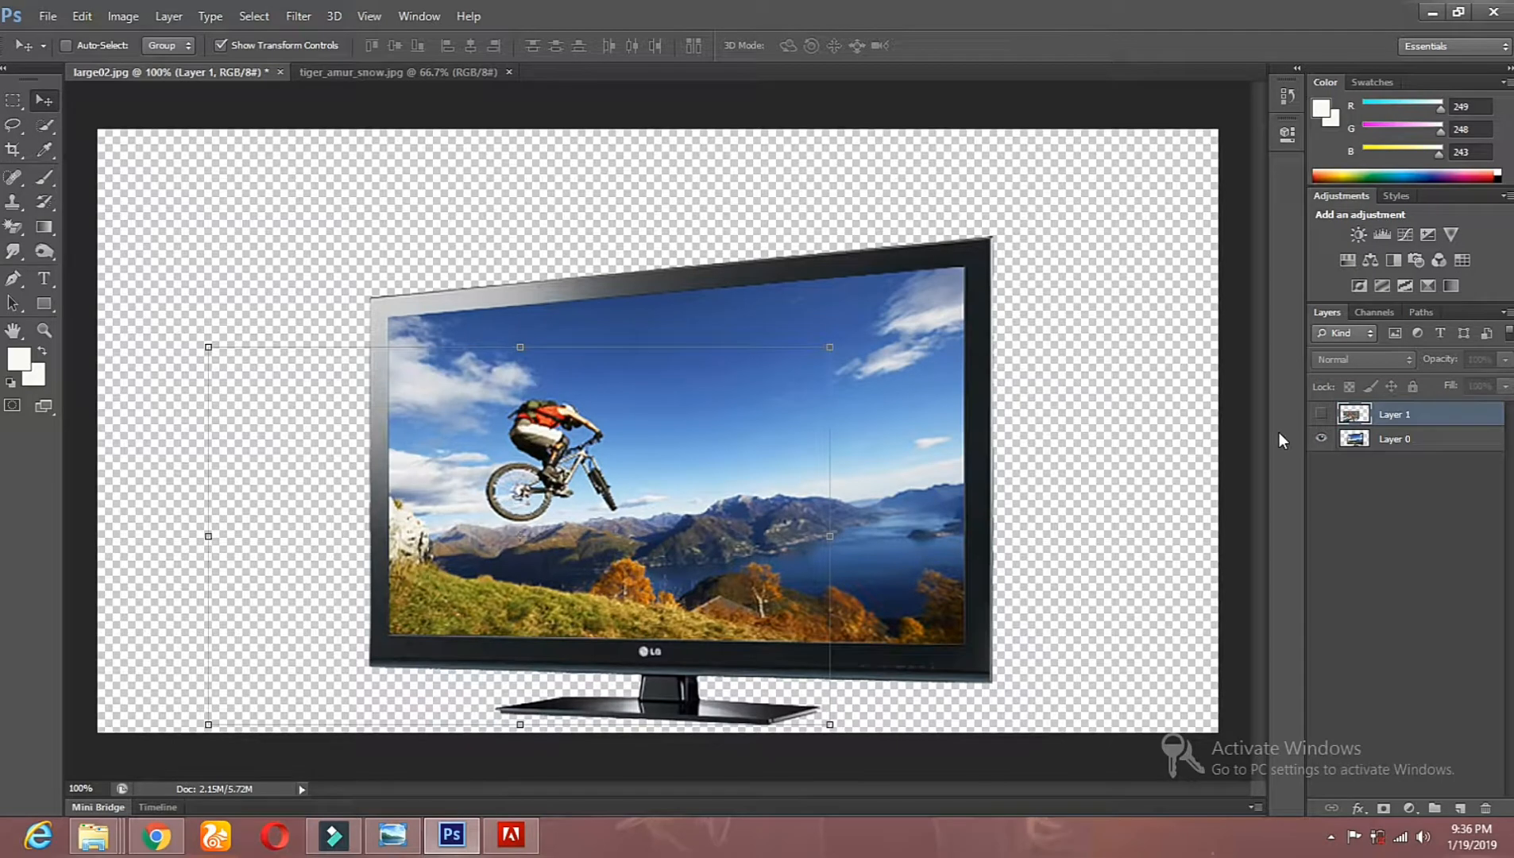
left_click(1379, 442)
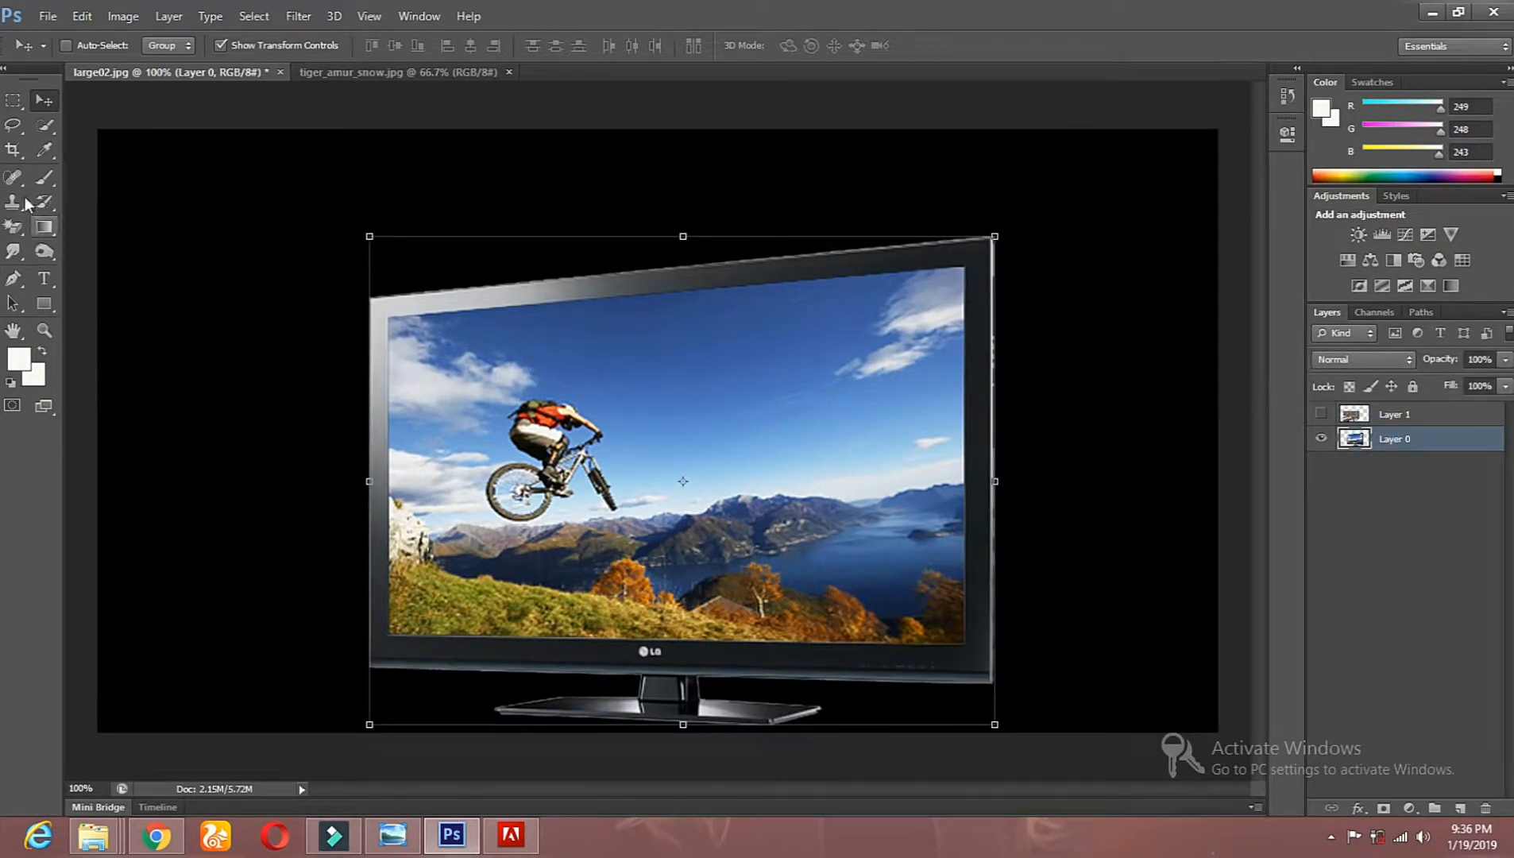
left_click(49, 123)
left_click_drag(433, 340, 812, 320)
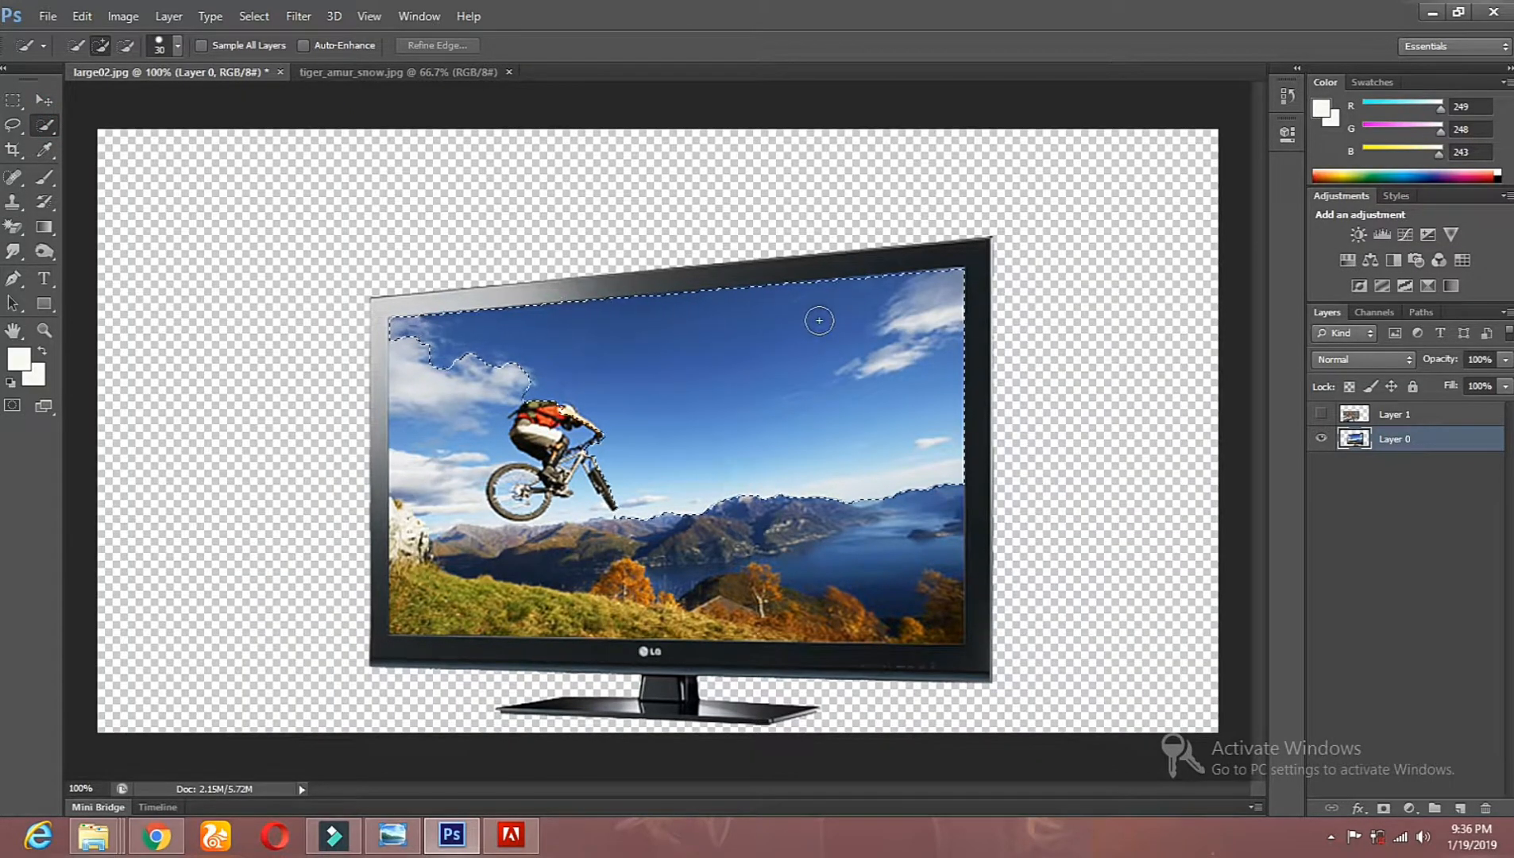
mouse_move(879, 486)
left_mouse_down()
mouse_move(904, 488)
mouse_move(913, 602)
mouse_move(426, 600)
mouse_move(412, 479)
mouse_move(430, 388)
left_mouse_up()
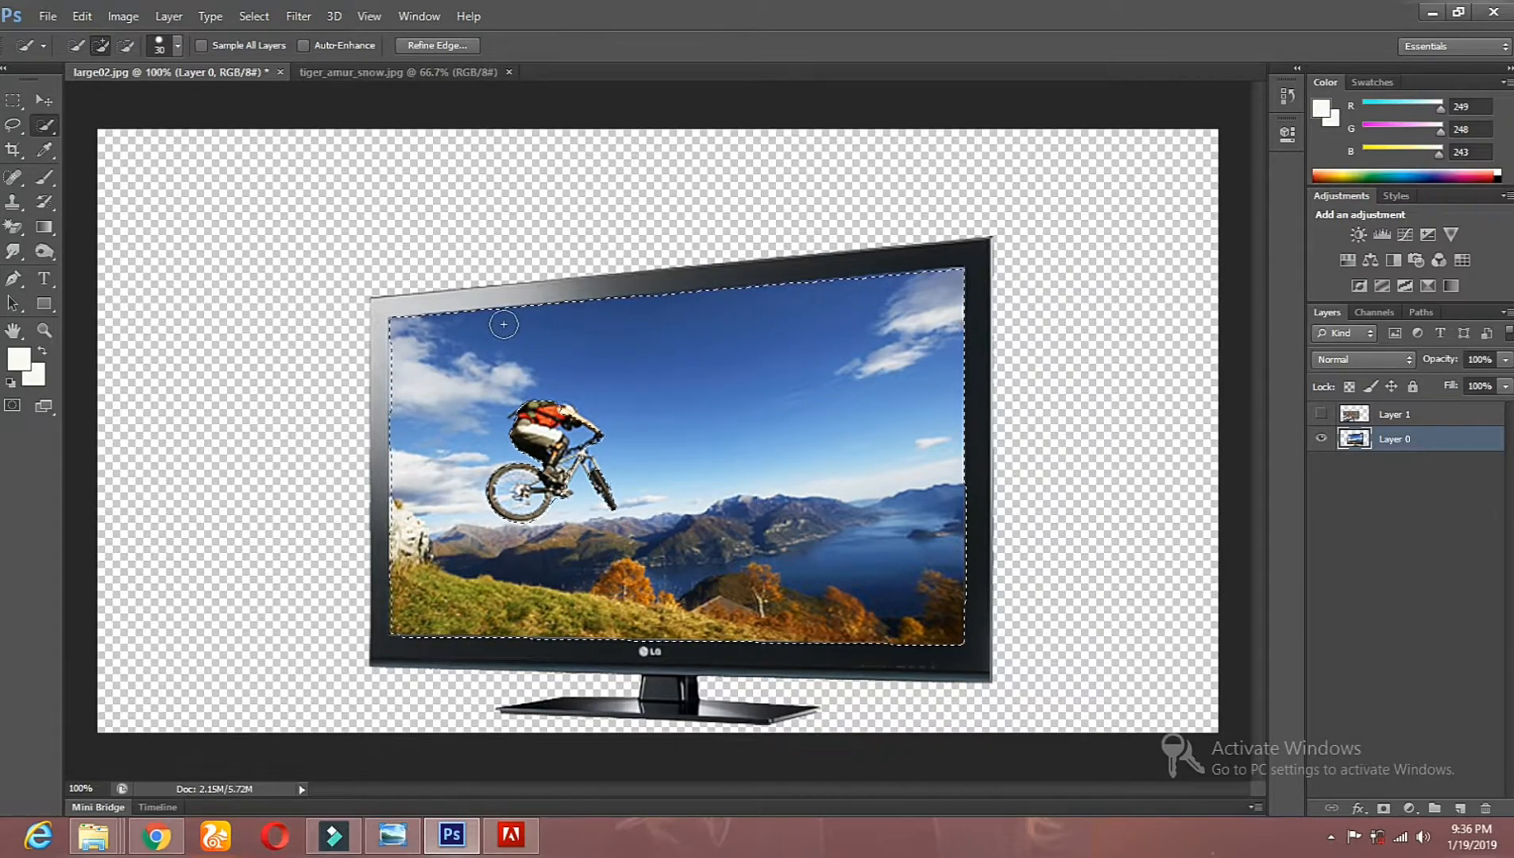
Step: Erase the selected screen picture with a 349 px eraser, then clear the selection
left_click(13, 226)
left_click(60, 231)
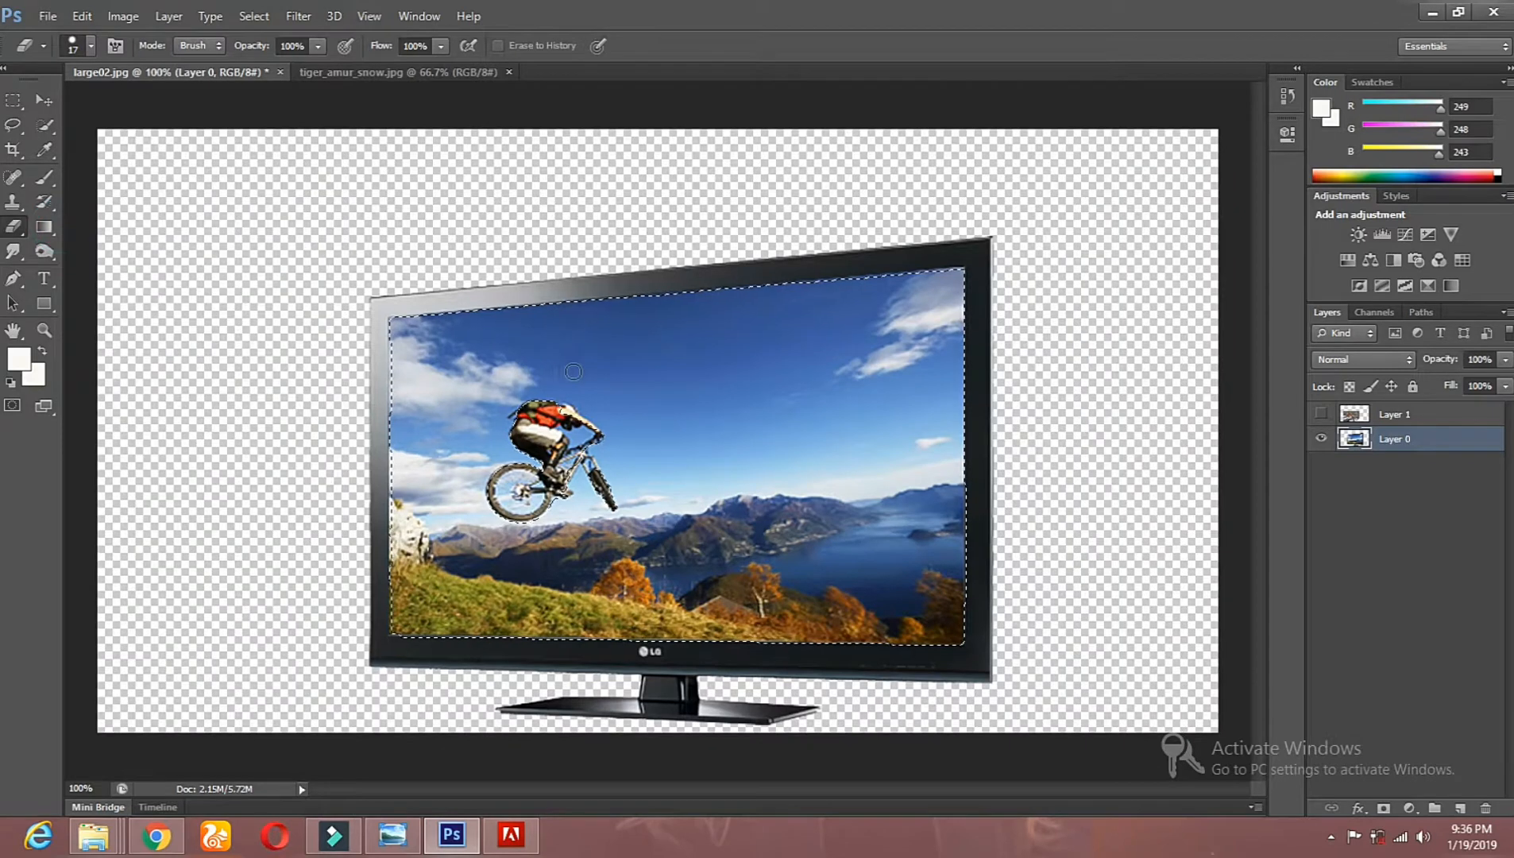
right_click(576, 369)
left_click_drag(704, 415, 736, 422)
left_click_drag(739, 311, 848, 290)
left_click_drag(358, 386, 997, 575)
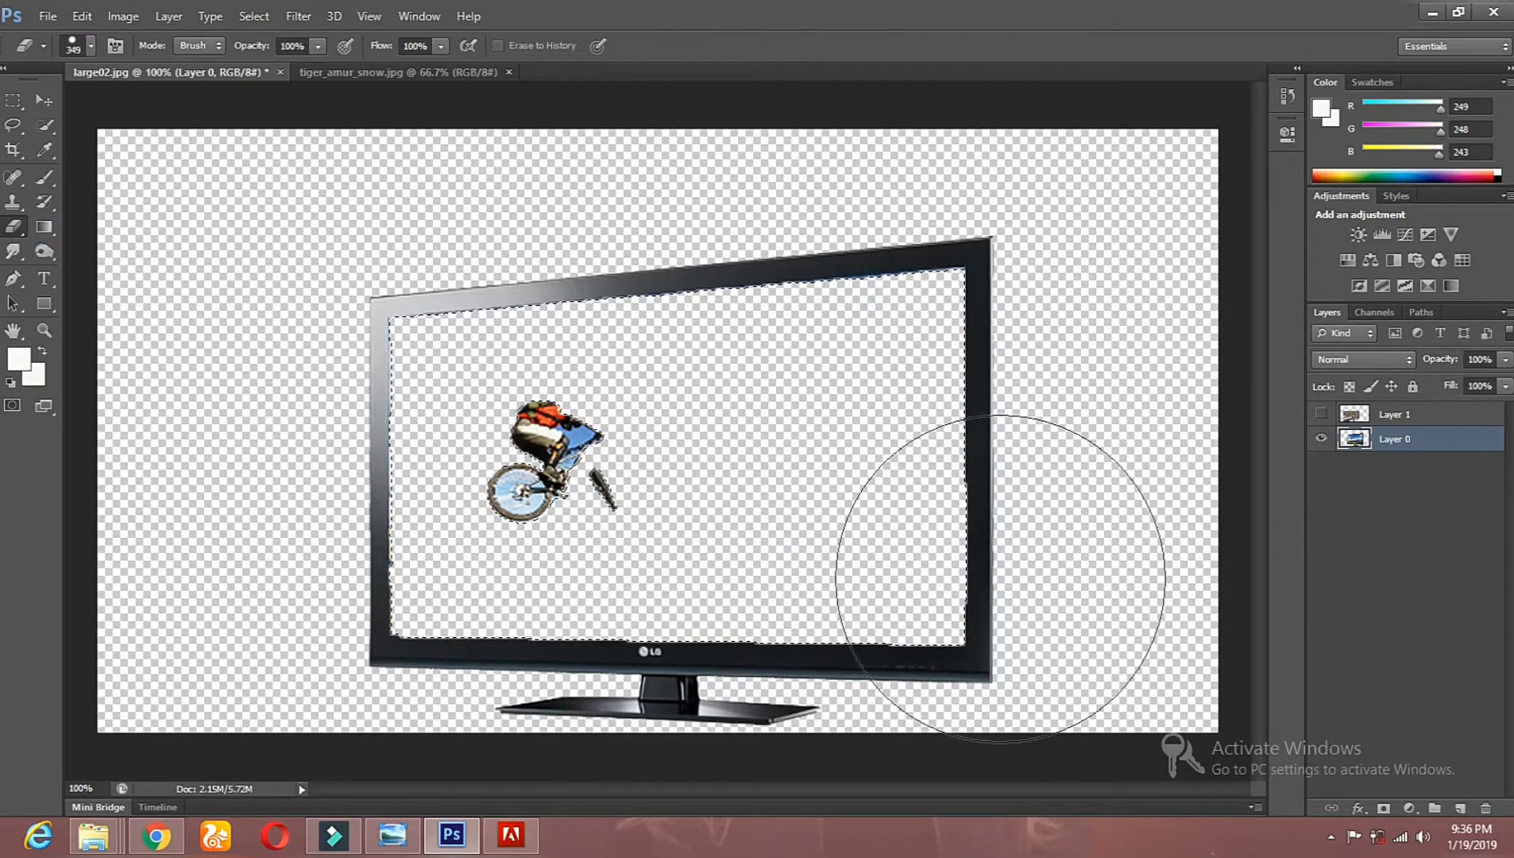
key("ctrl+d")
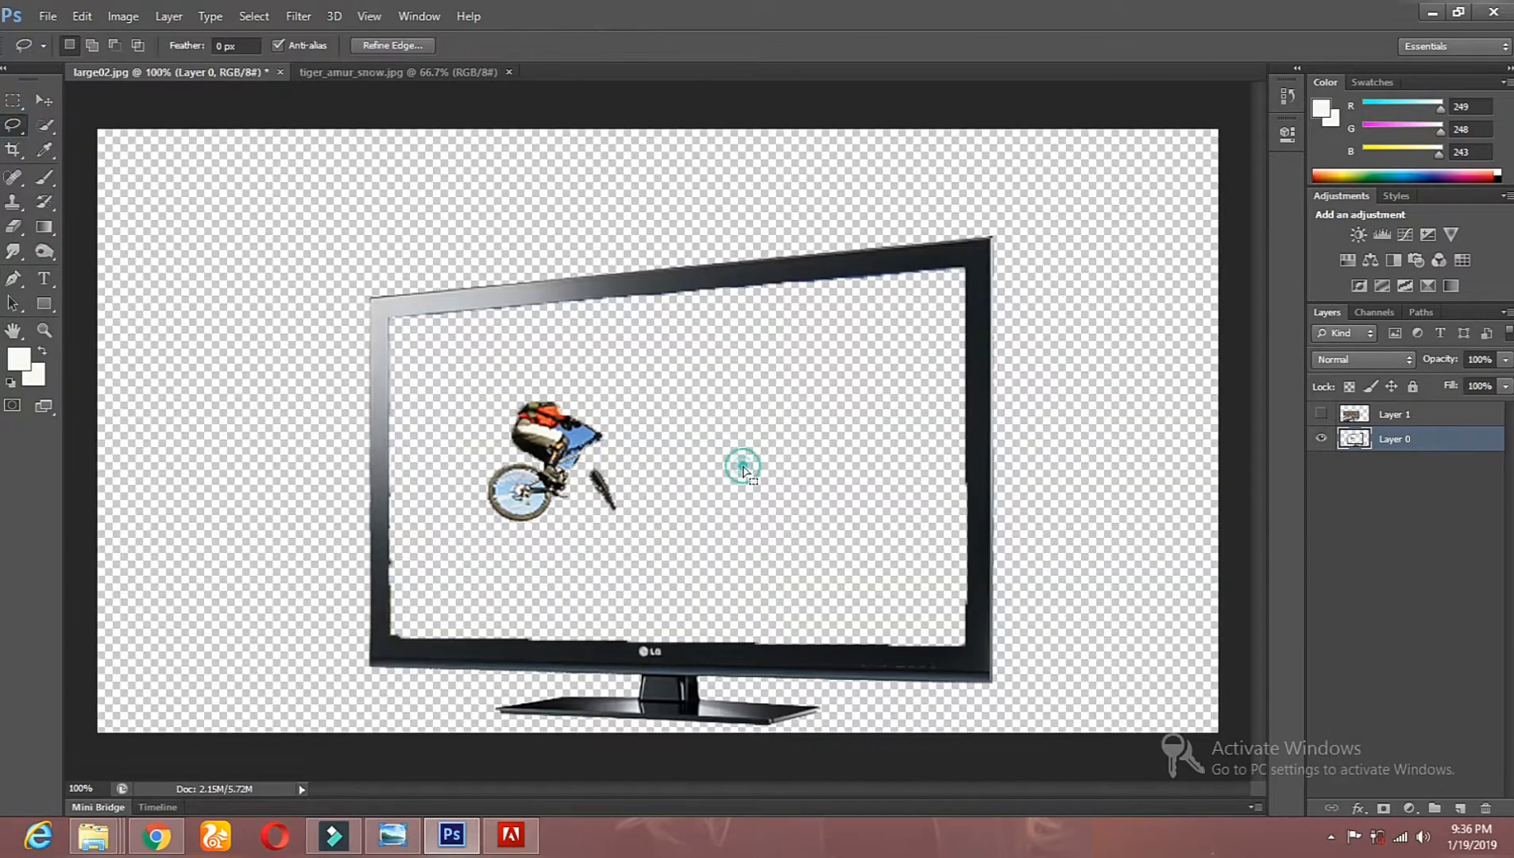
Step: Reduce the eraser size to 75 px and erase the remaining cyclist from the TV screen
right_click(692, 453)
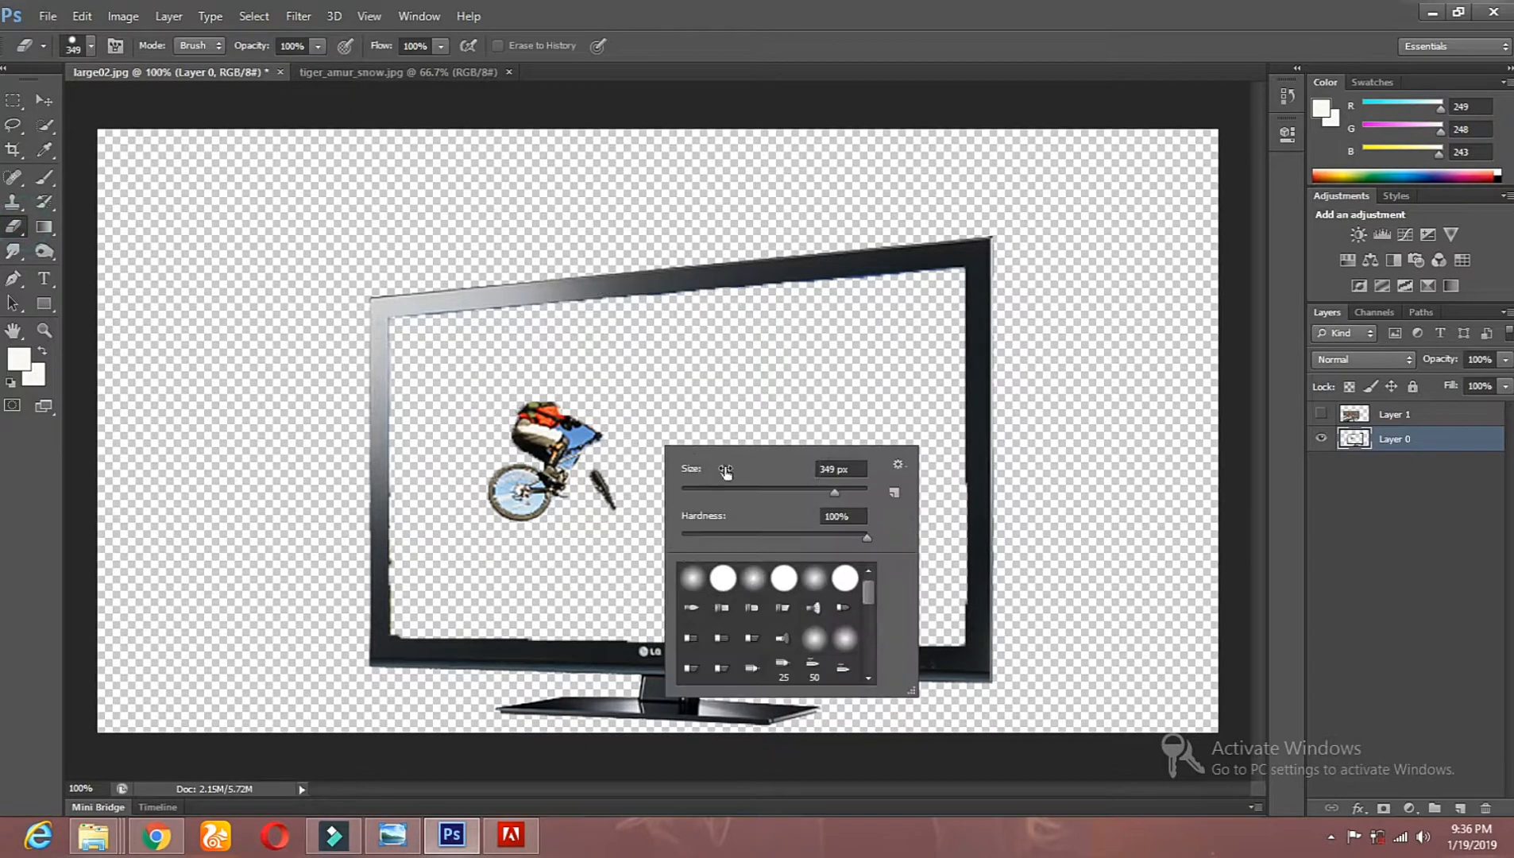
left_click(751, 492)
mouse_move(573, 447)
left_mouse_down()
mouse_move(522, 475)
mouse_move(609, 496)
left_mouse_up()
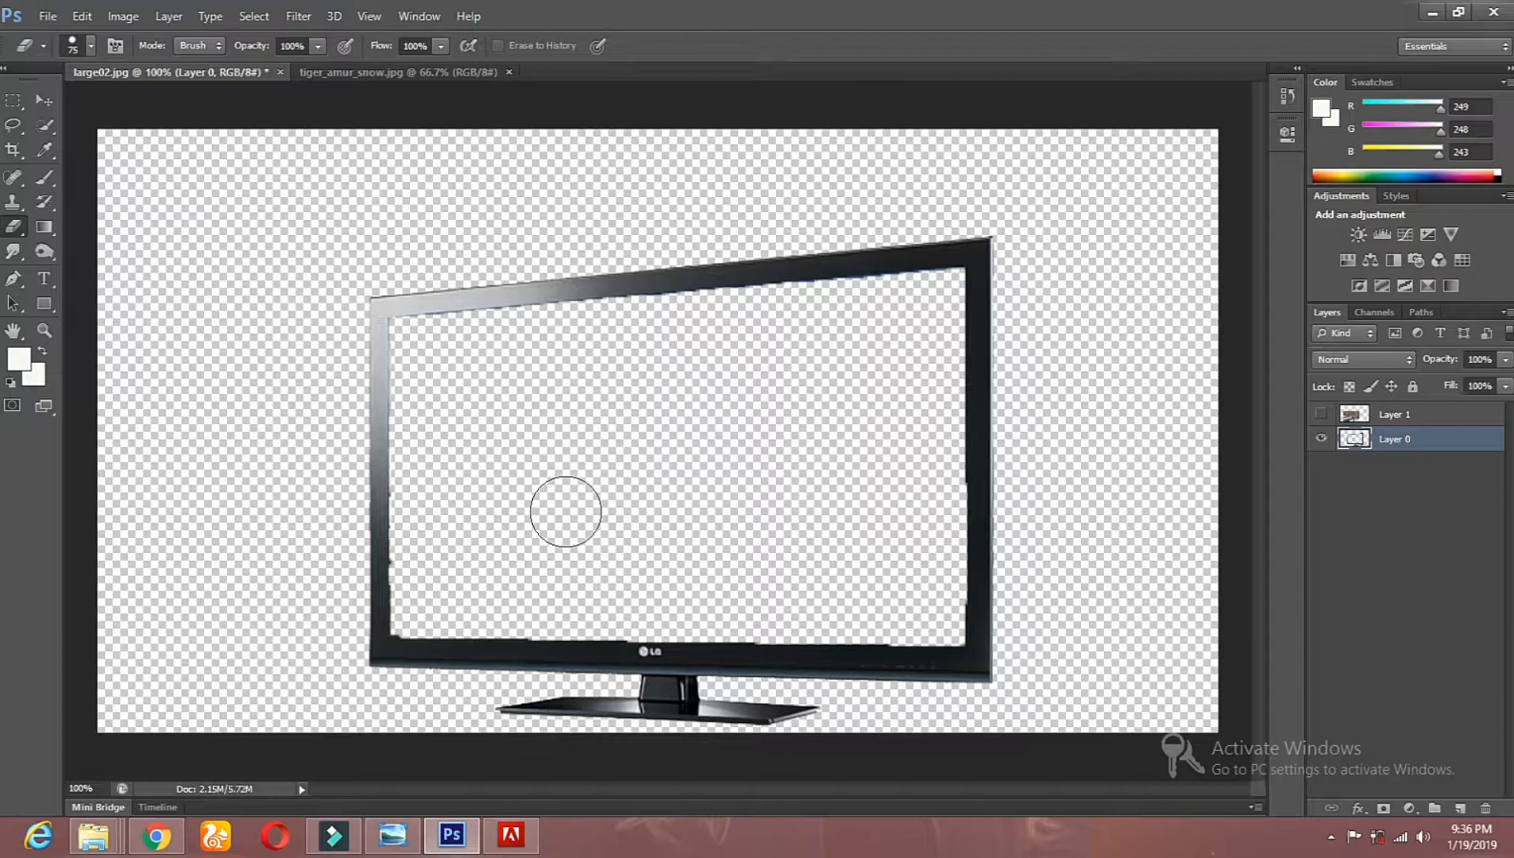
Step: Show the tiger layer, line it up with the TV screen, and place it beneath the TV frame layer
left_click(1320, 415)
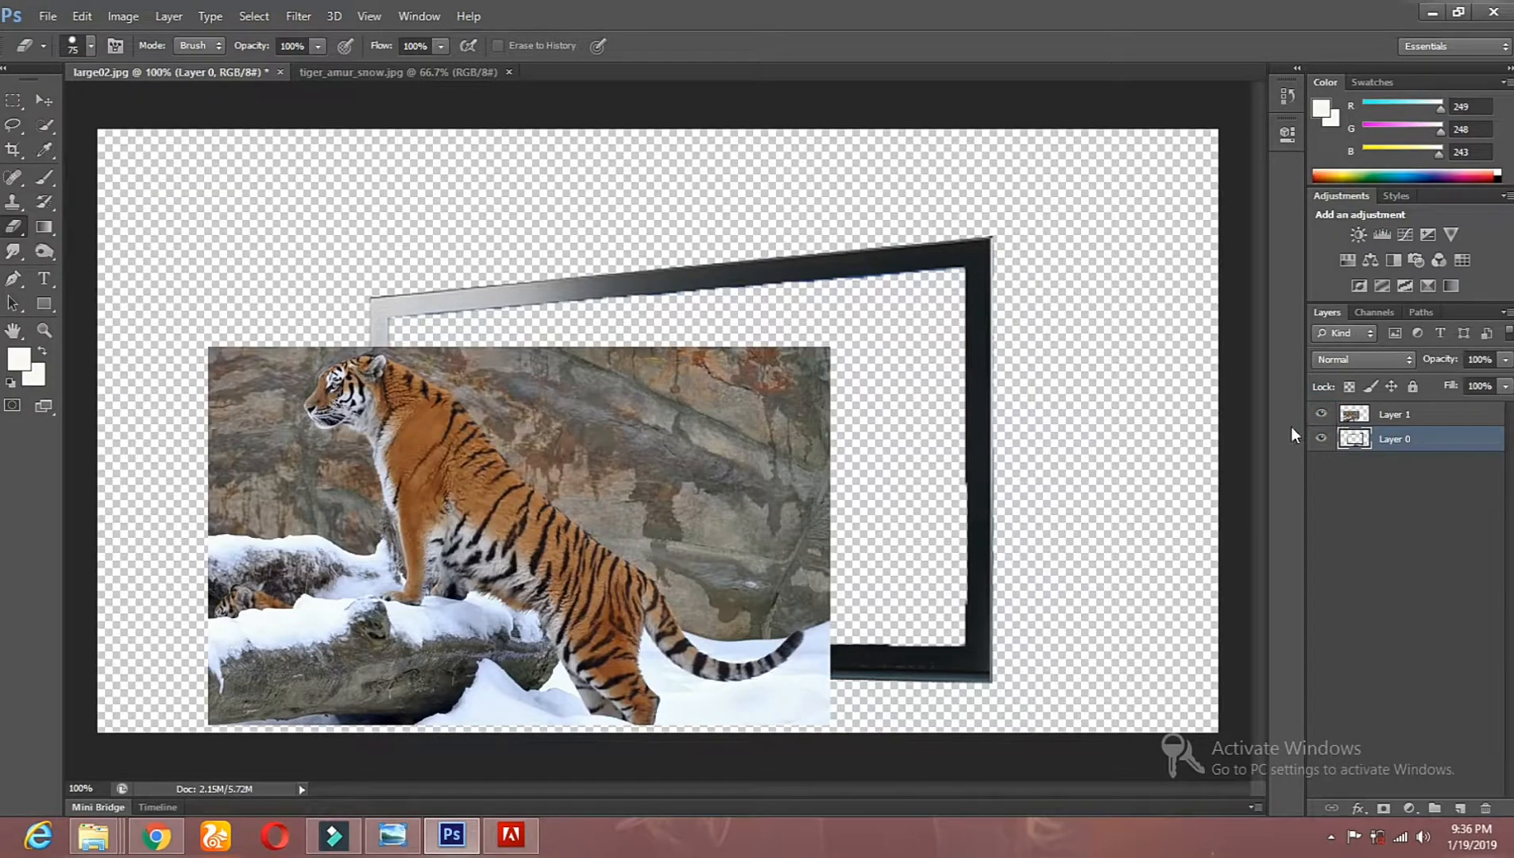
left_click(44, 99)
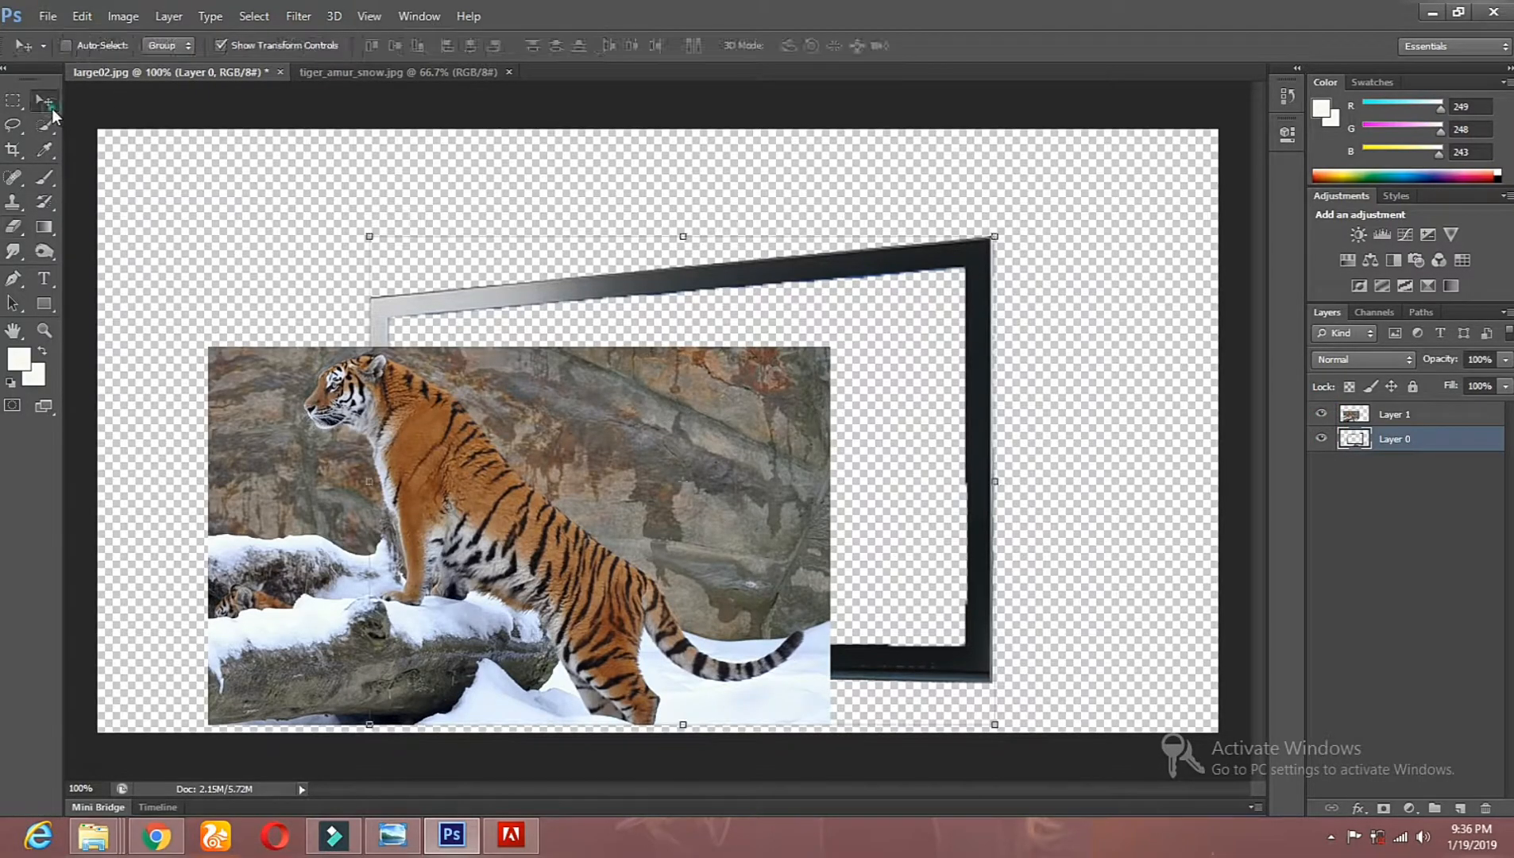
left_click_drag(563, 536, 733, 397)
left_click(1363, 415)
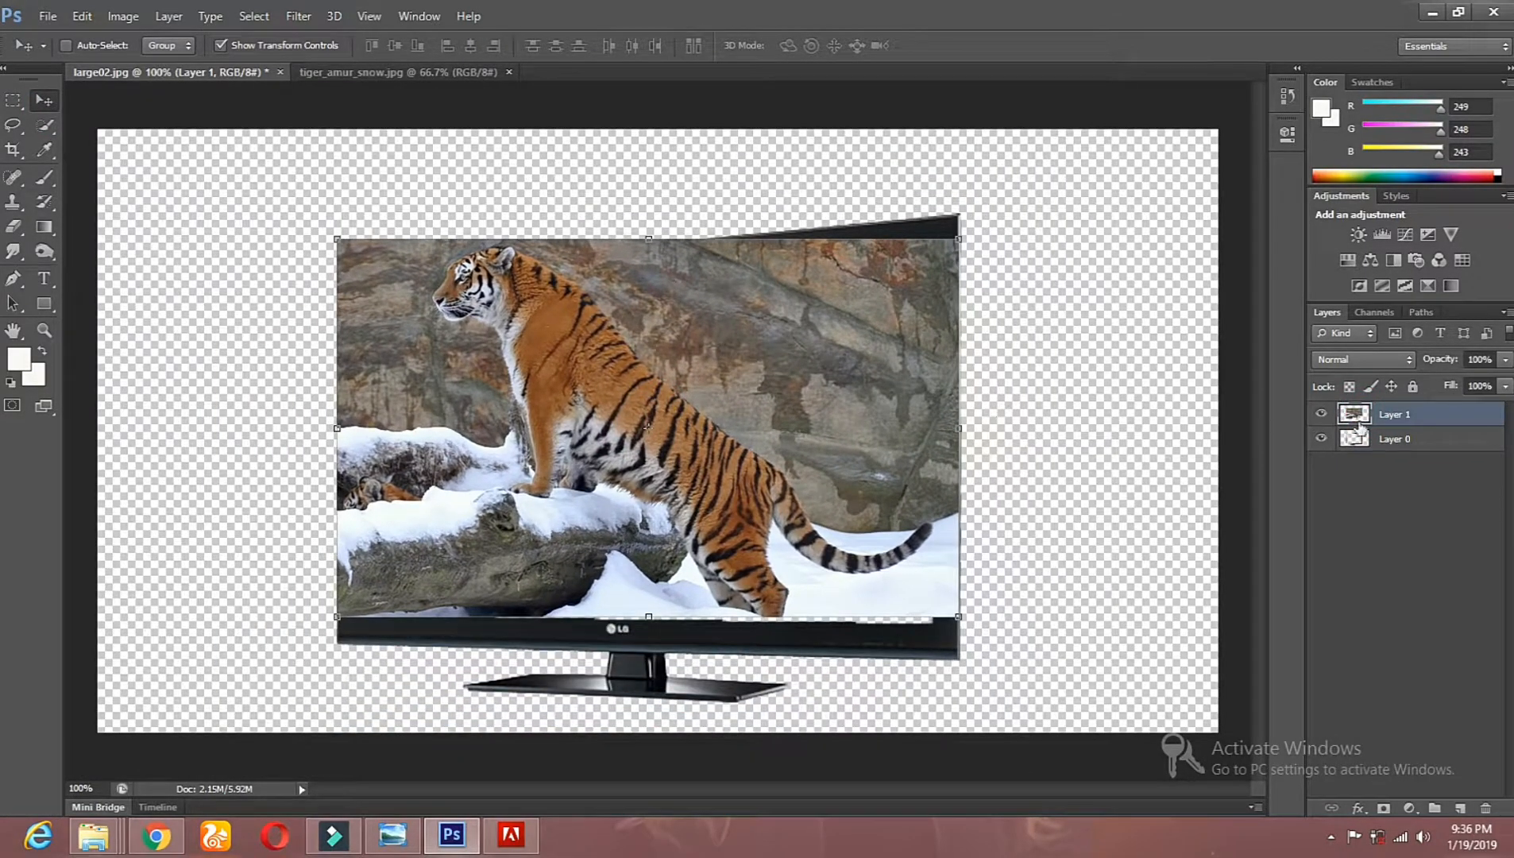
left_click_drag(1379, 429, 1427, 451)
left_click_drag(595, 370, 613, 397)
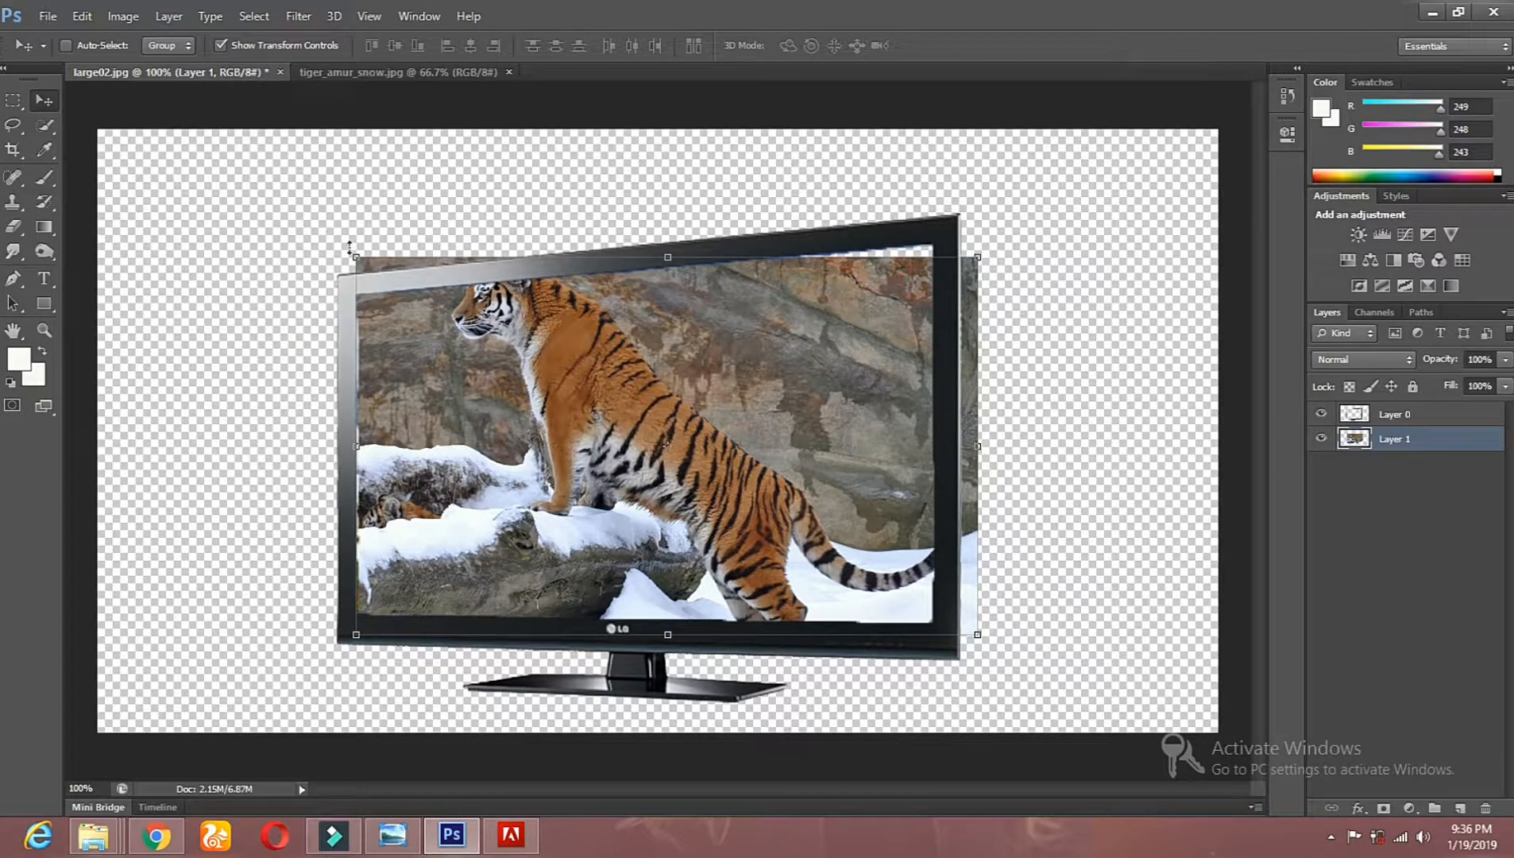
Step: Enlarge the tiger layer to about 125% width and 134% height so its head rises above the TV frame, and apply the transformation
left_click_drag(355, 250, 201, 128)
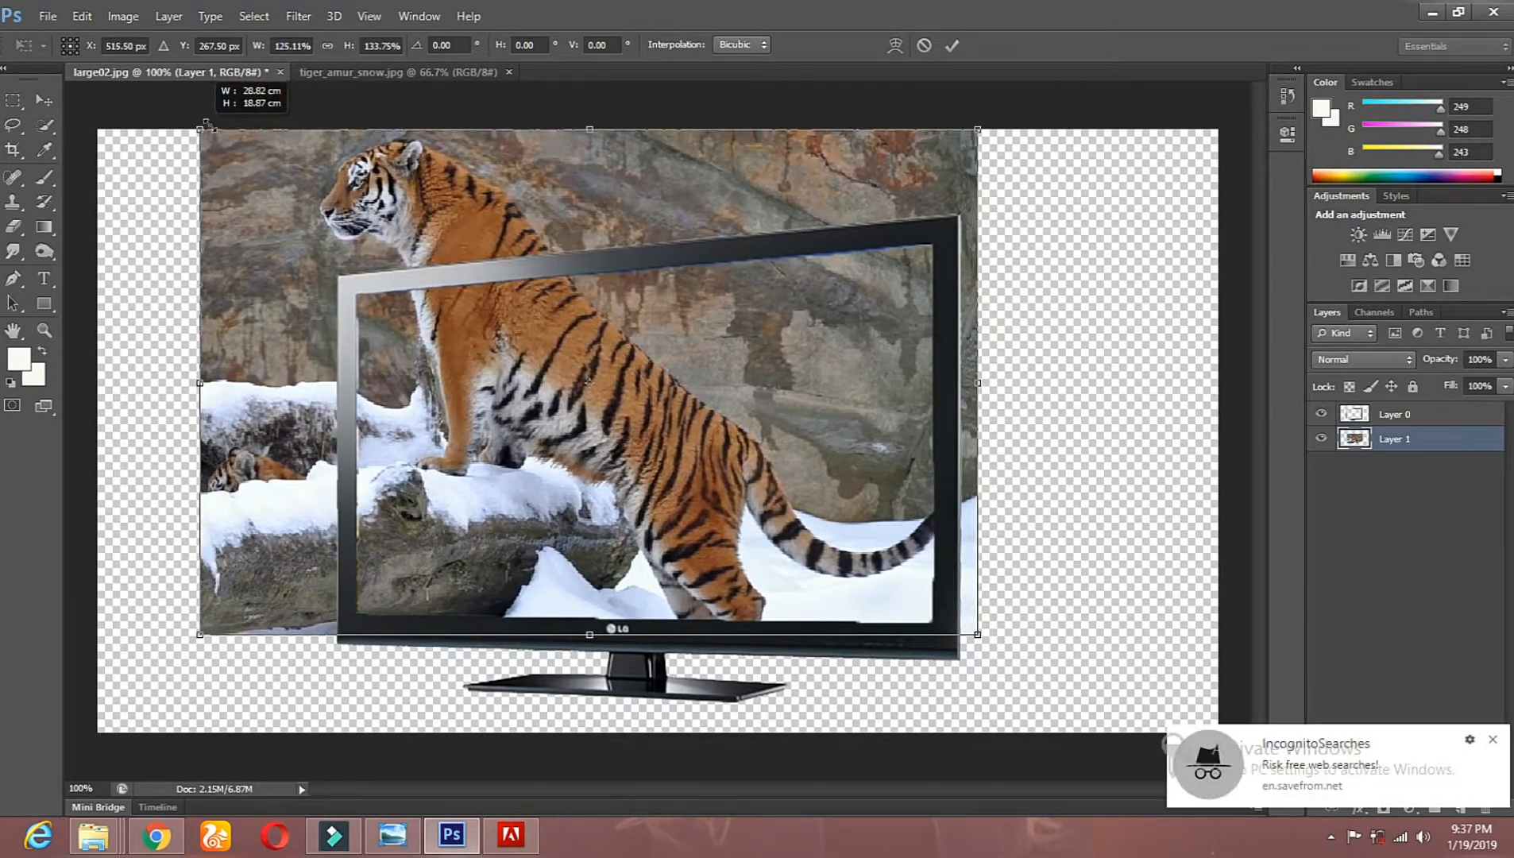
mouse_move(499, 331)
left_mouse_down()
mouse_move(485, 330)
mouse_move(486, 302)
mouse_move(485, 316)
left_mouse_up()
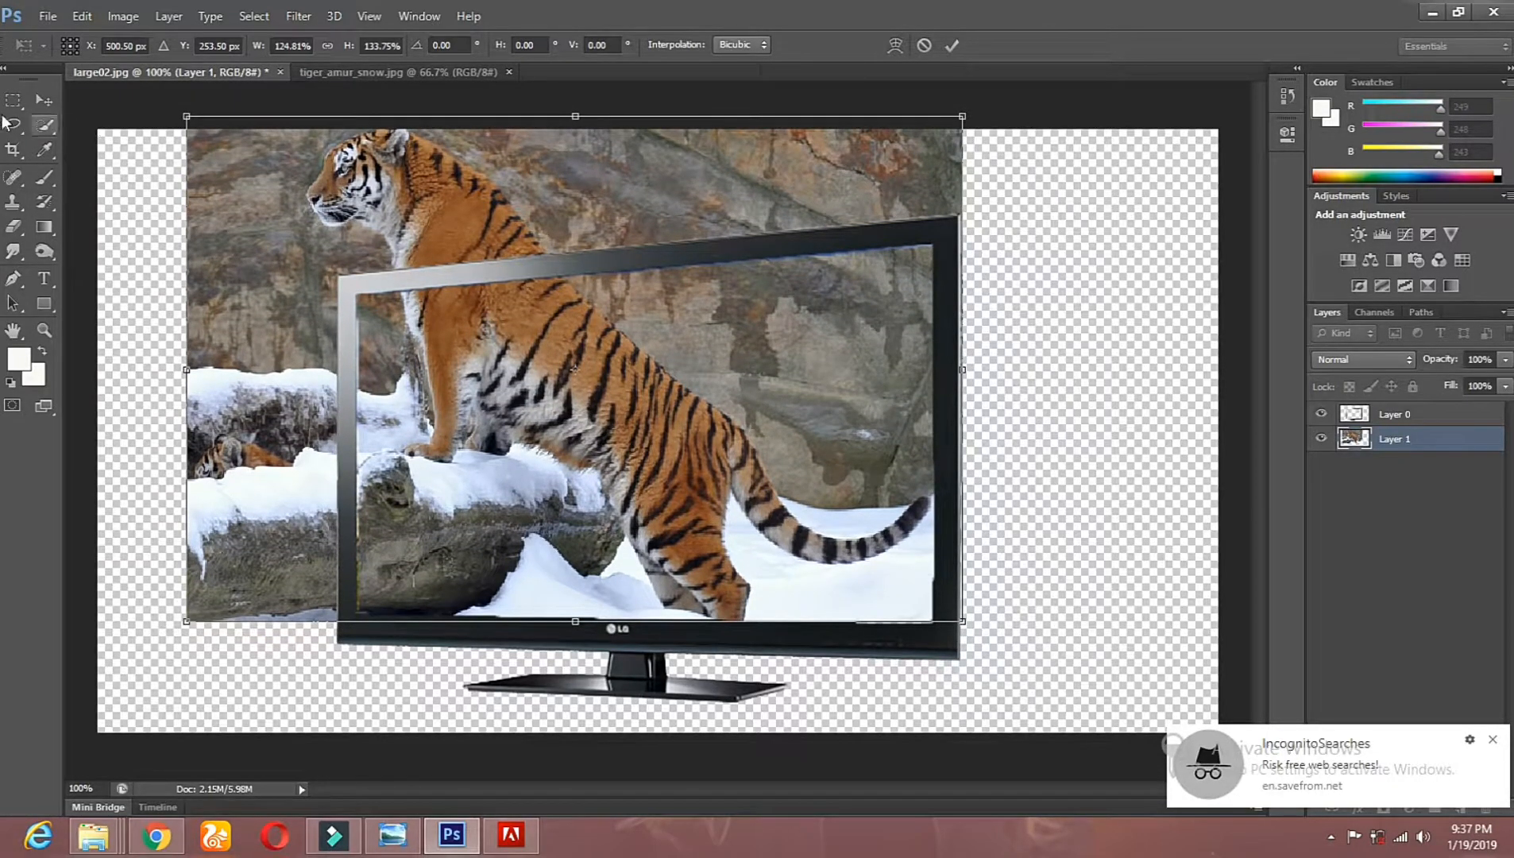
left_click(48, 107)
left_click(700, 325)
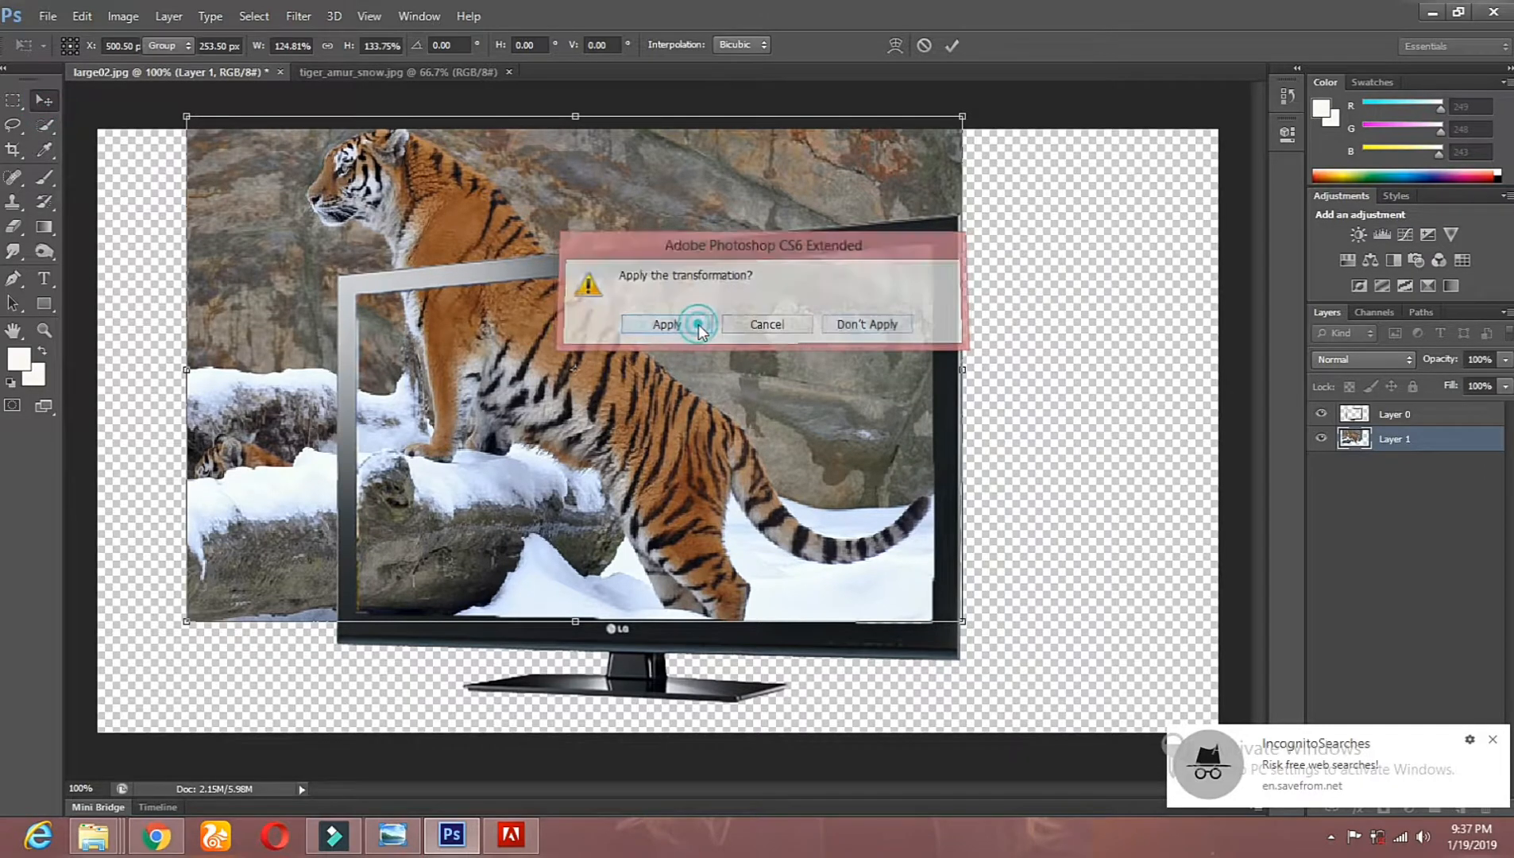
Step: Select the TV frame layer and move it toward the lower-right part of the canvas
left_click(12, 124)
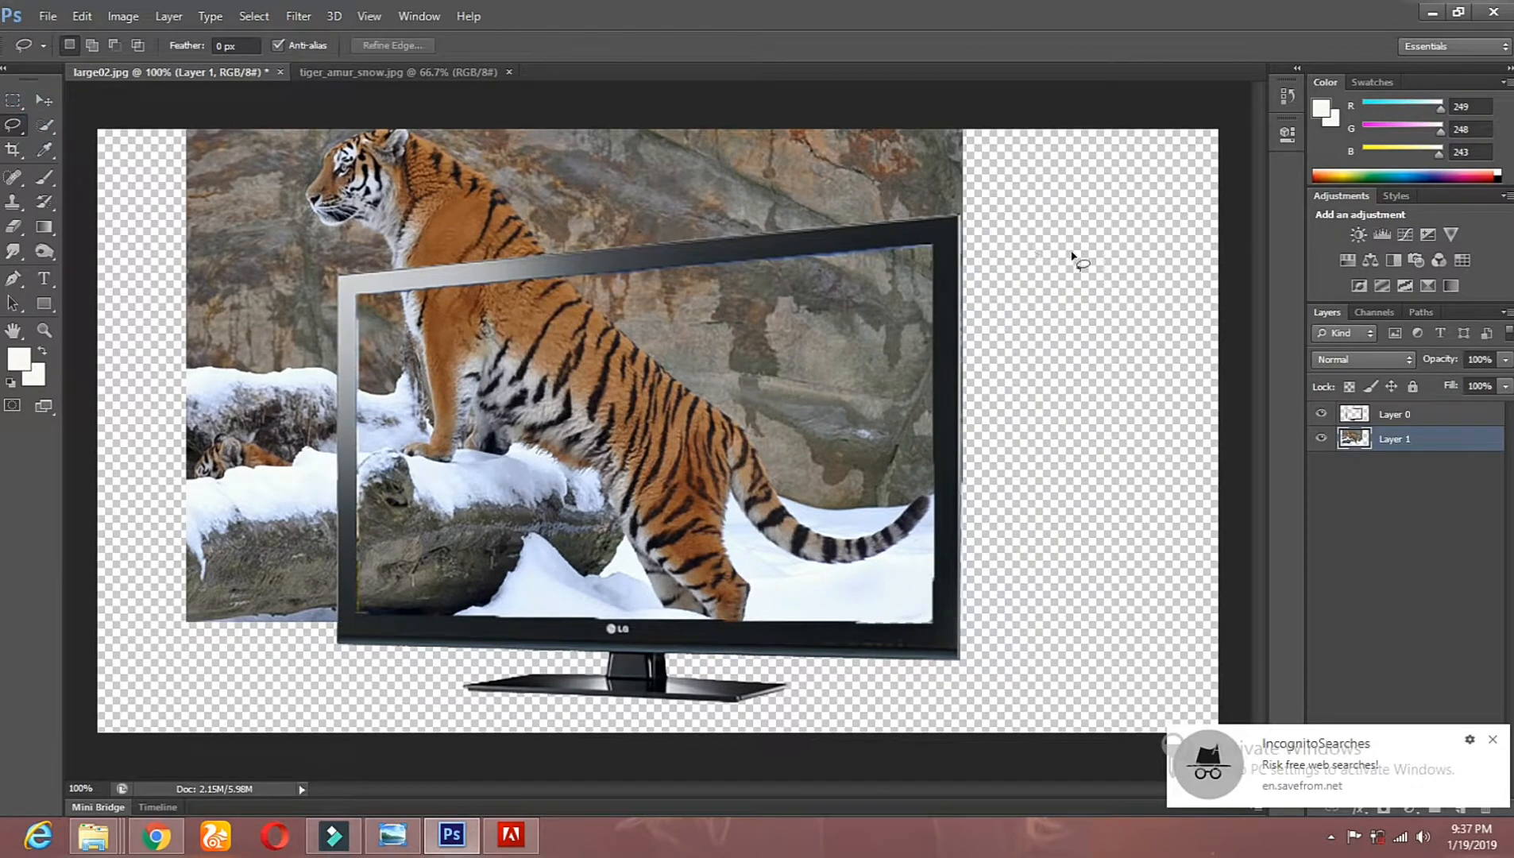
left_click(1383, 411)
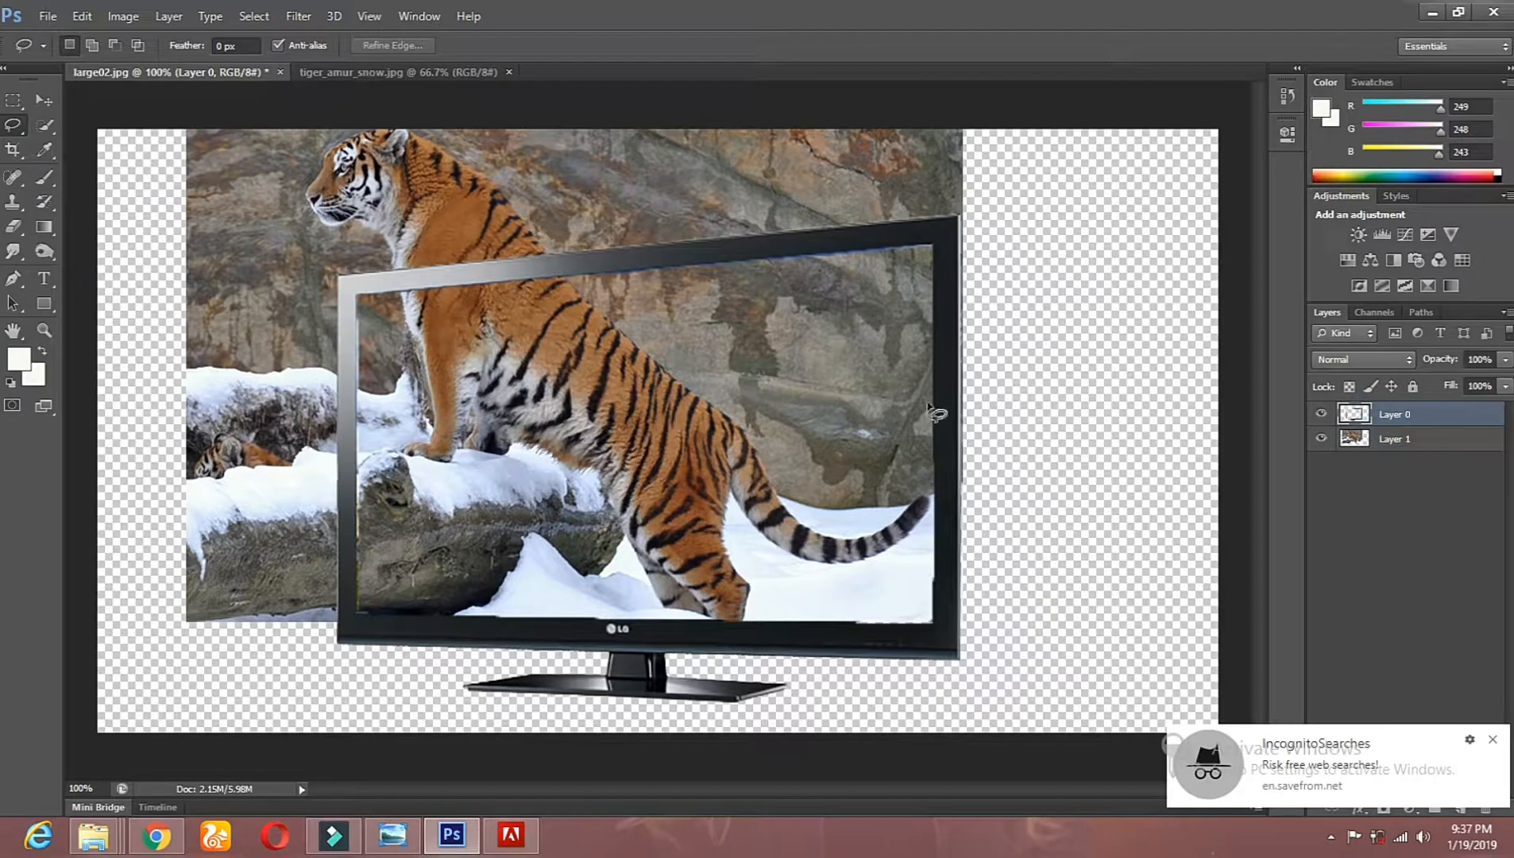
left_click(44, 99)
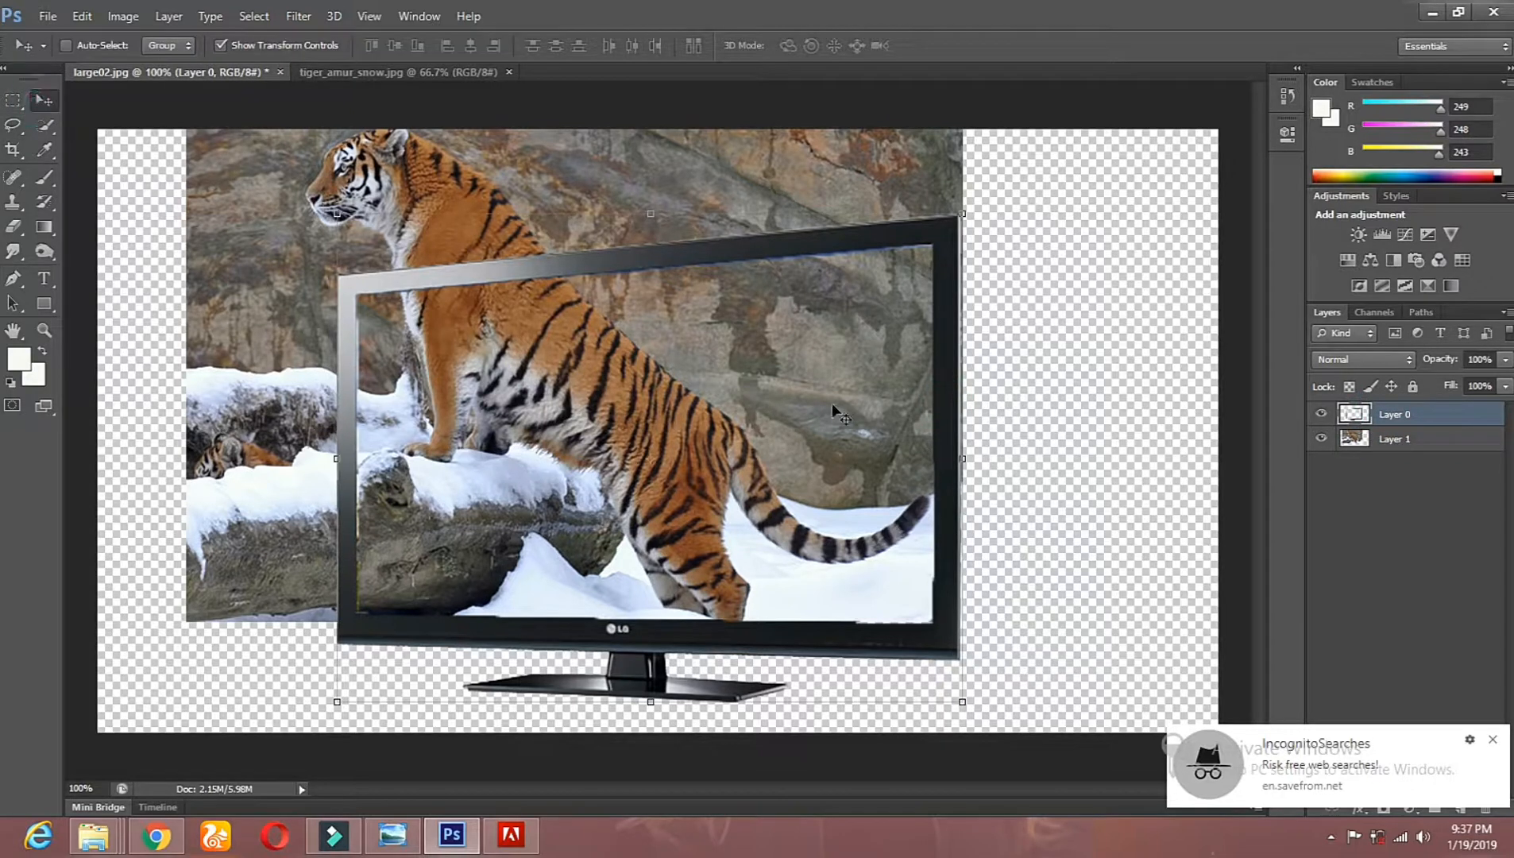
right_click(946, 423)
left_click(950, 433)
left_click_drag(949, 433, 1139, 467)
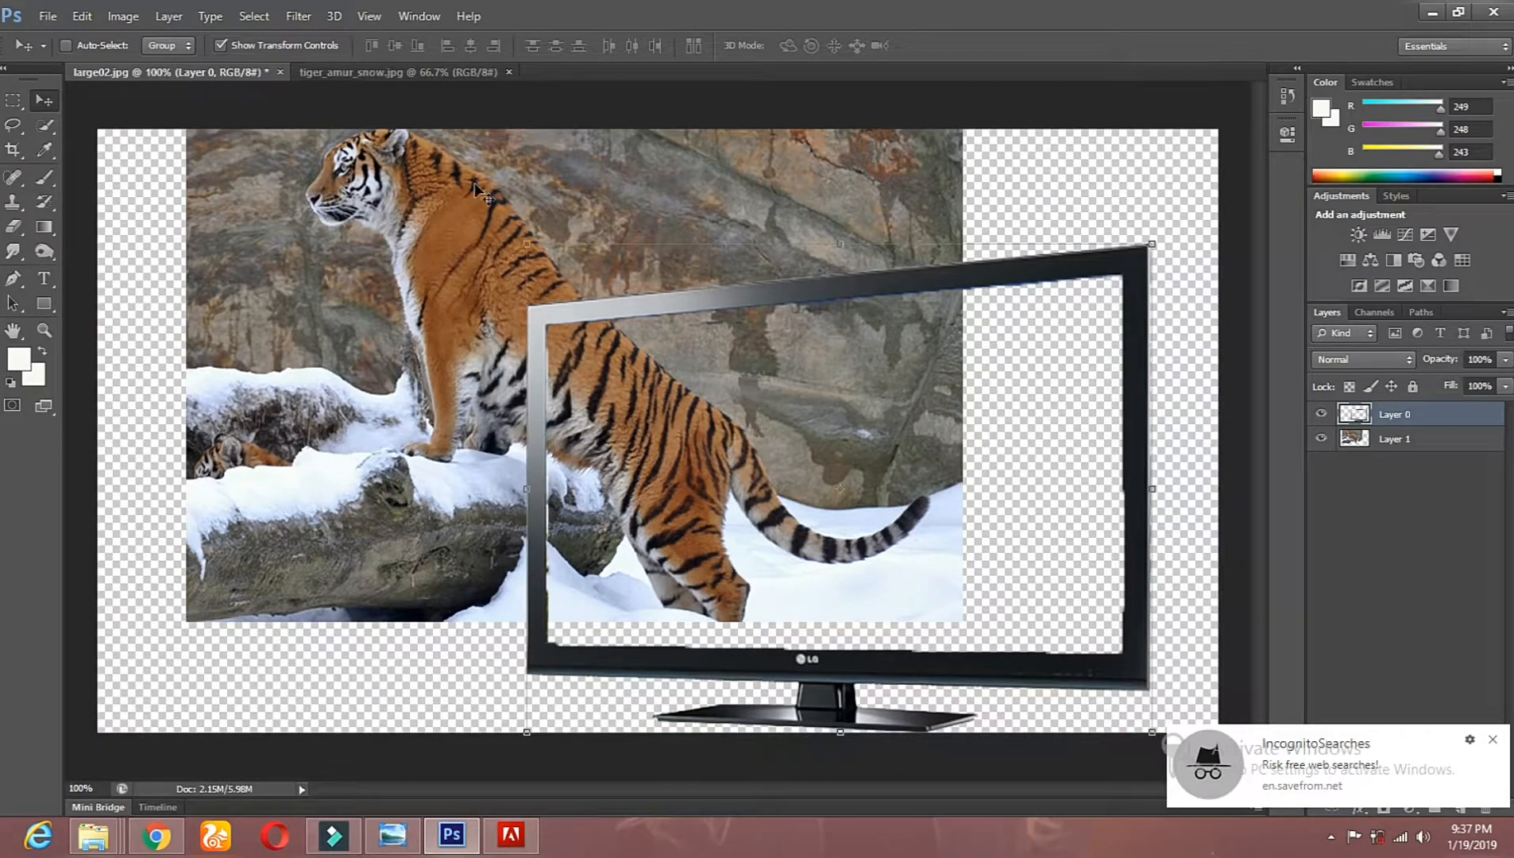
Step: Select the tiger layer and move it right so its body and tail fit inside the TV frame
right_click(319, 230)
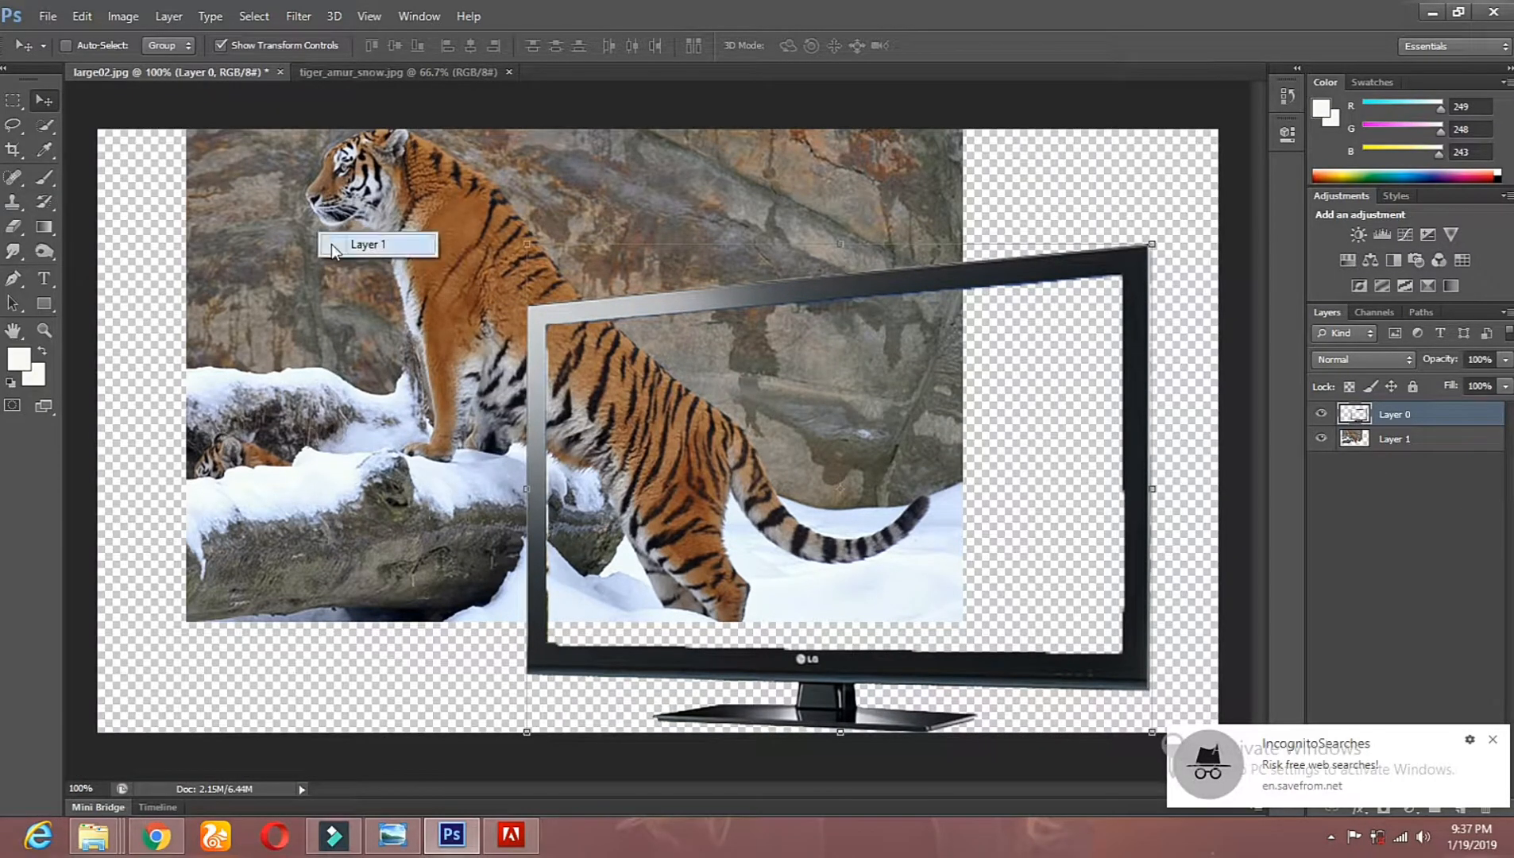
left_click(333, 245)
left_click_drag(353, 264, 518, 283)
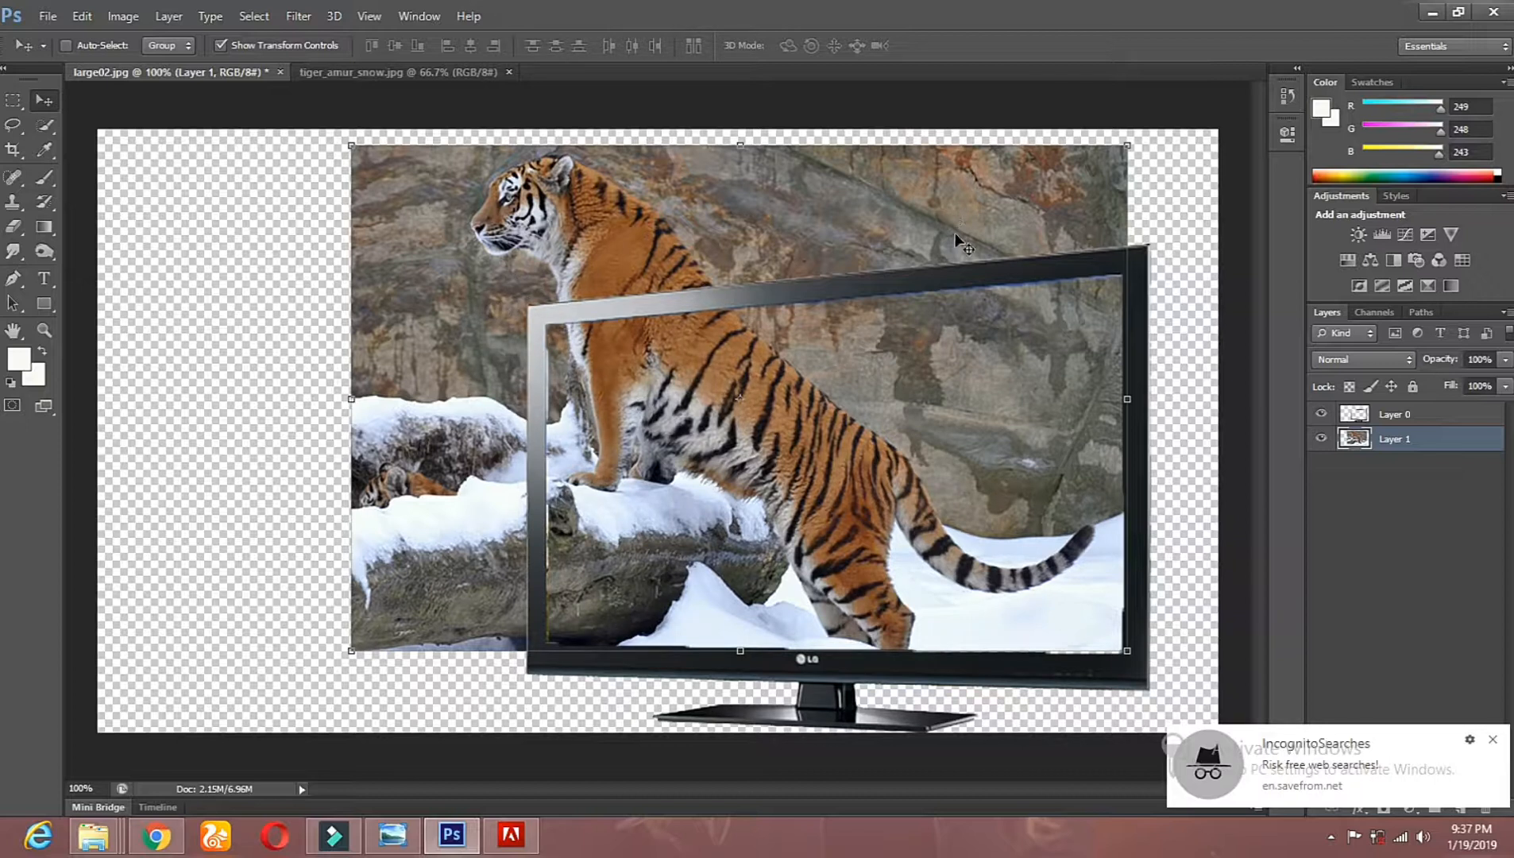
left_click_drag(893, 378, 898, 386)
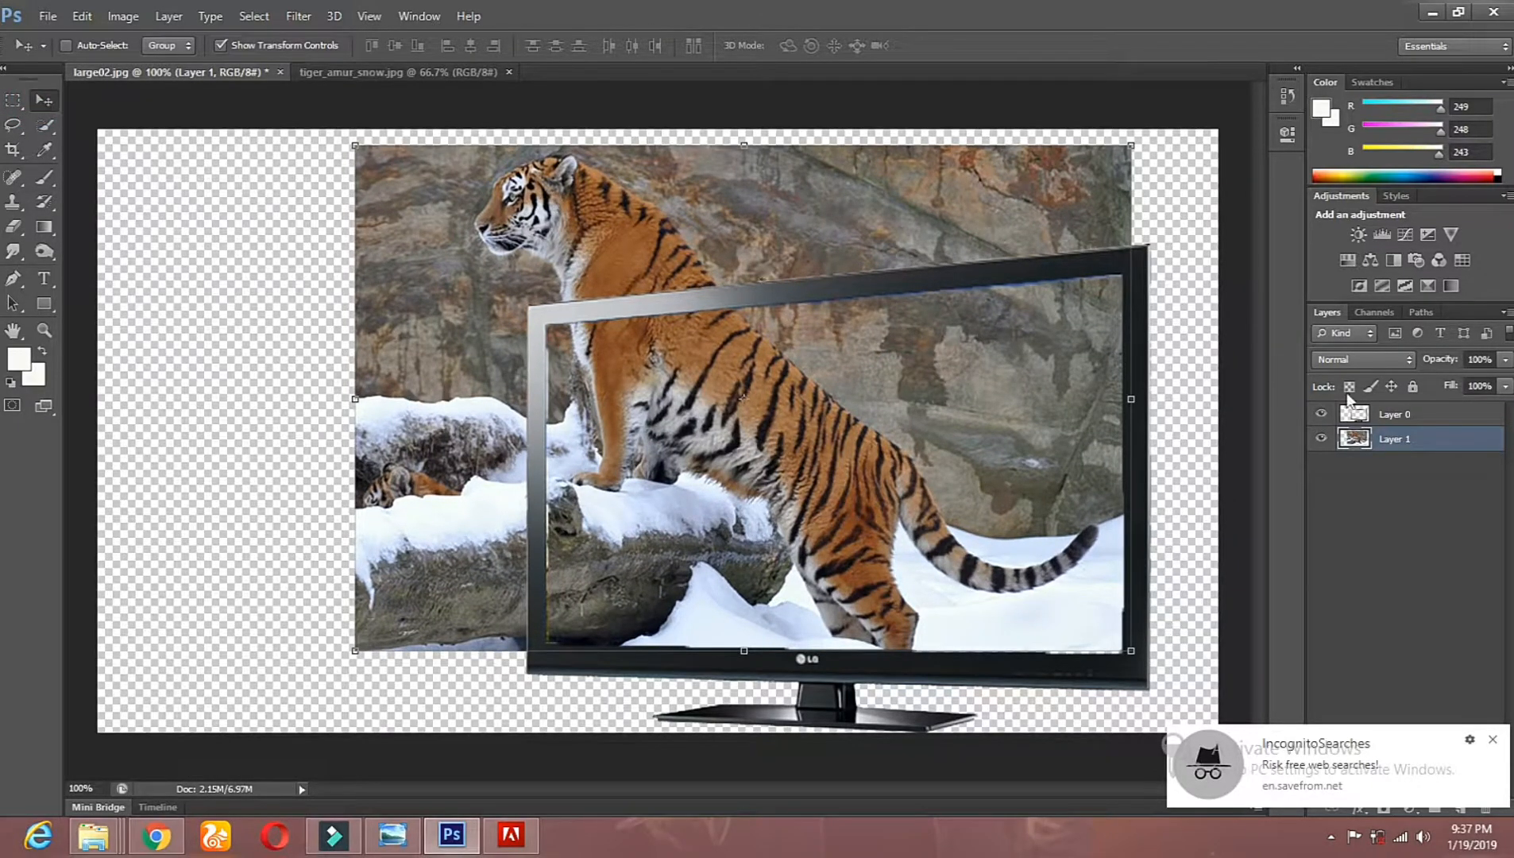
Step: Duplicate the tiger layer within the same document and name the copy 1122
right_click(1377, 446)
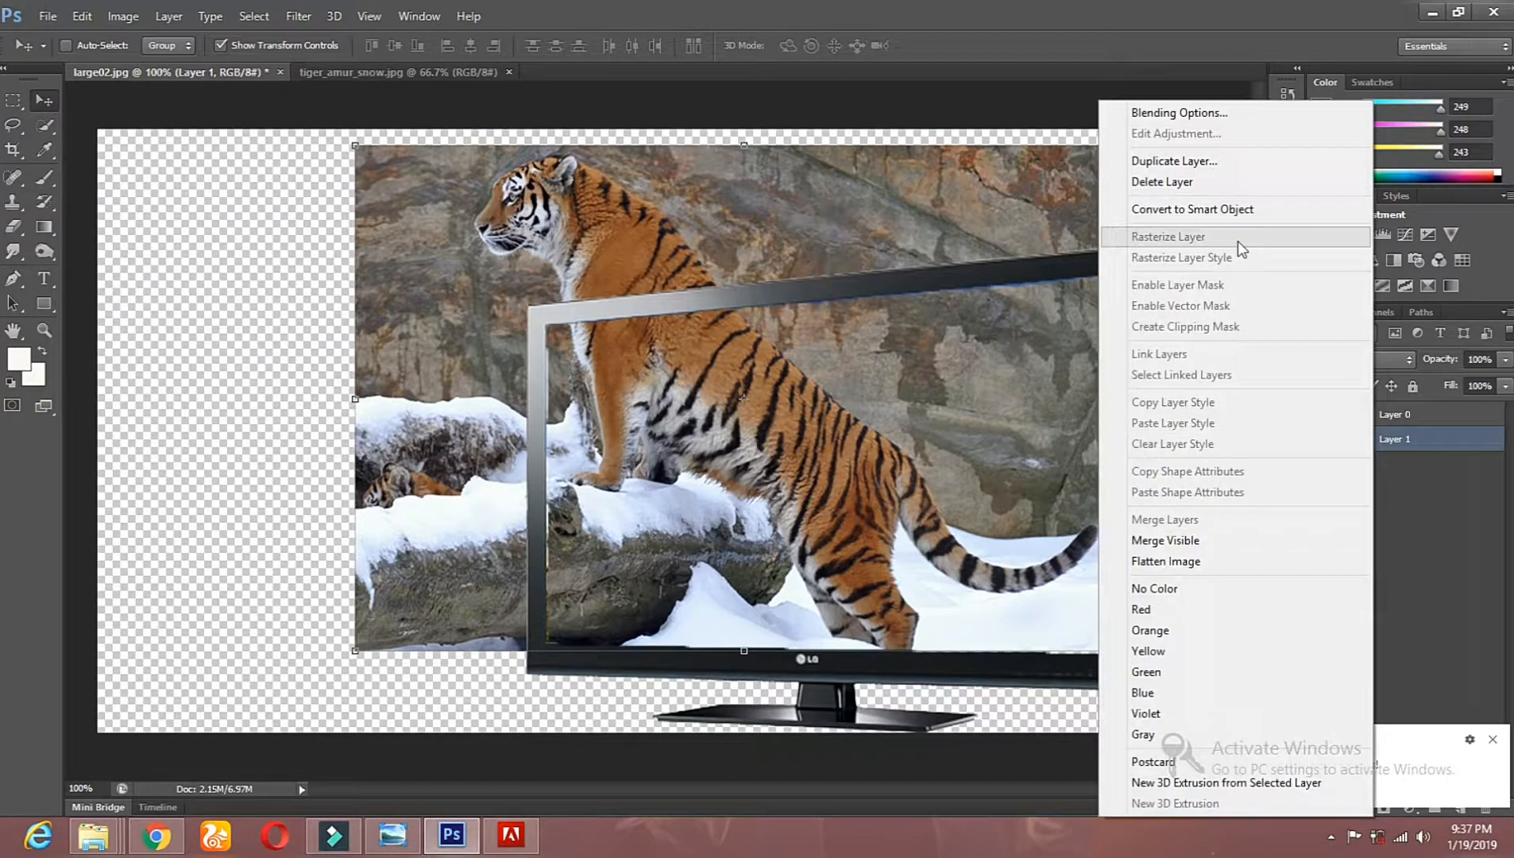
left_click(1177, 161)
left_click(762, 280)
double_click(764, 279)
type("c")
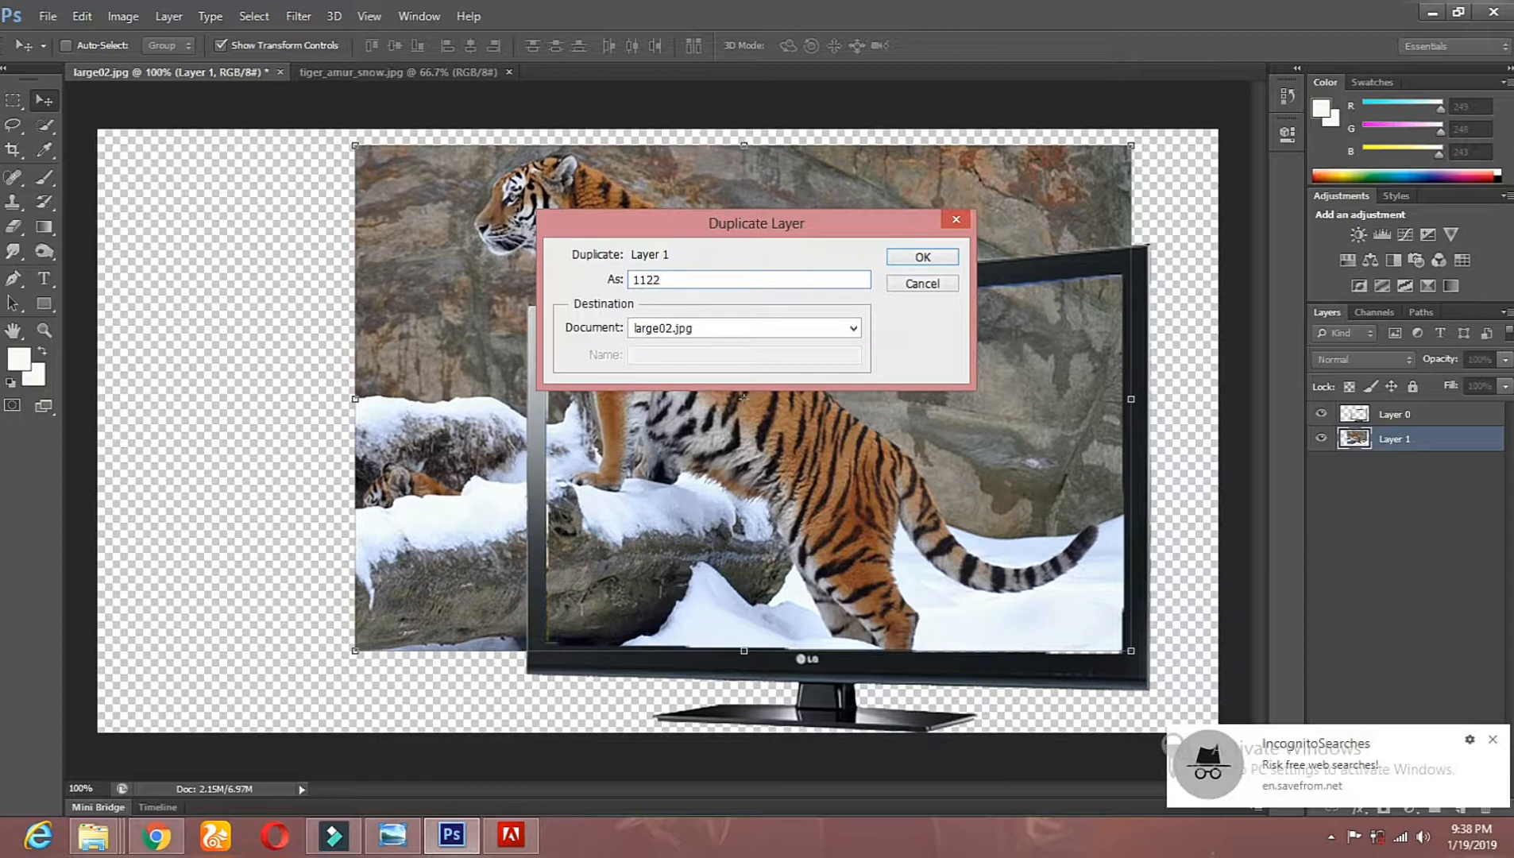
left_click(923, 257)
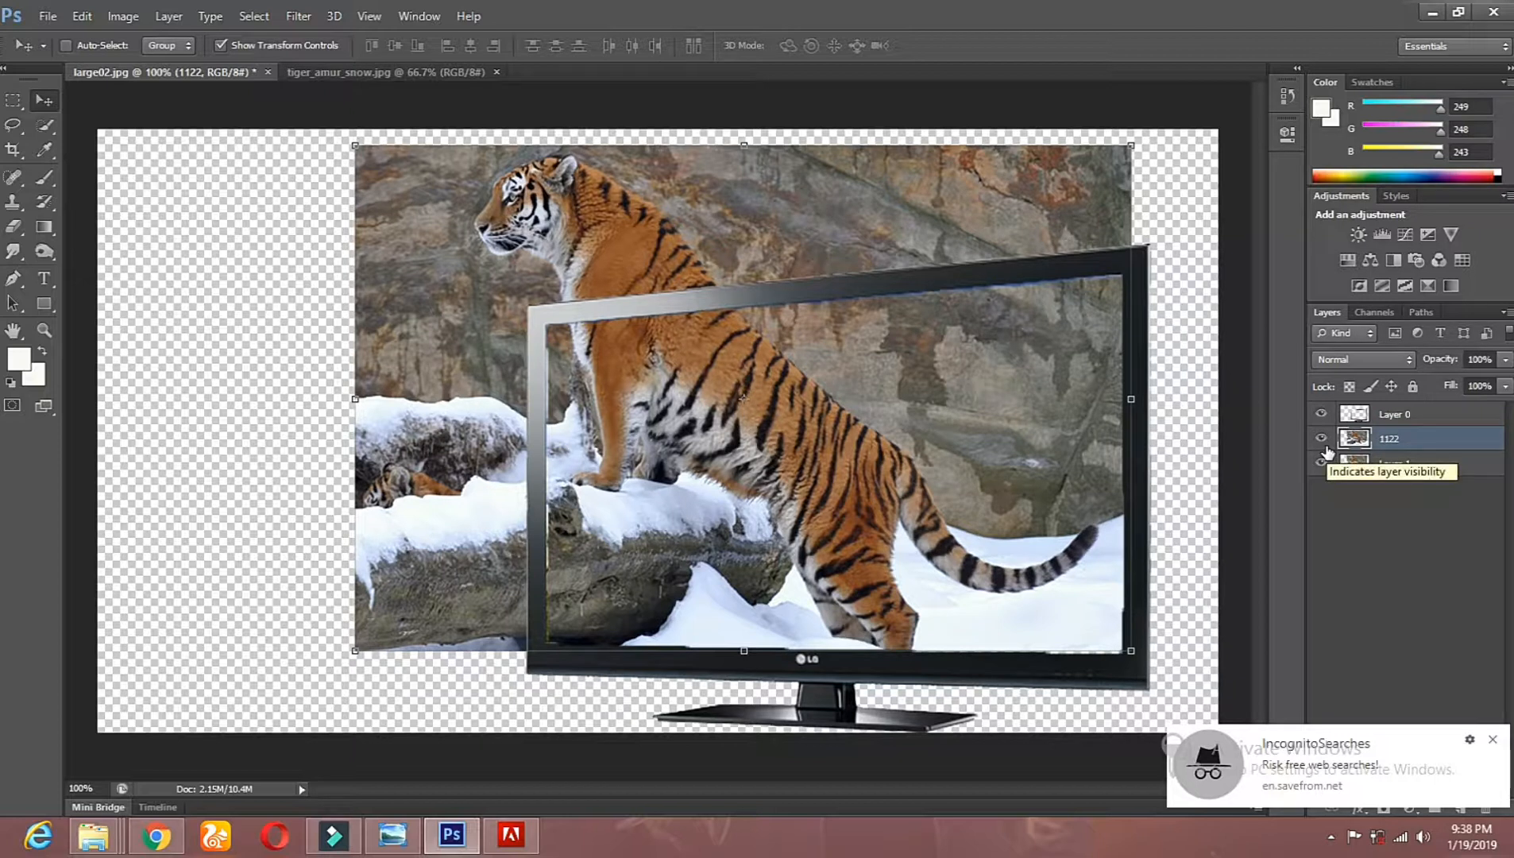
Step: Hide layer 1122 and erase everything outside the TV frame on Layer 1 with a 201 px eraser
left_click(1321, 439)
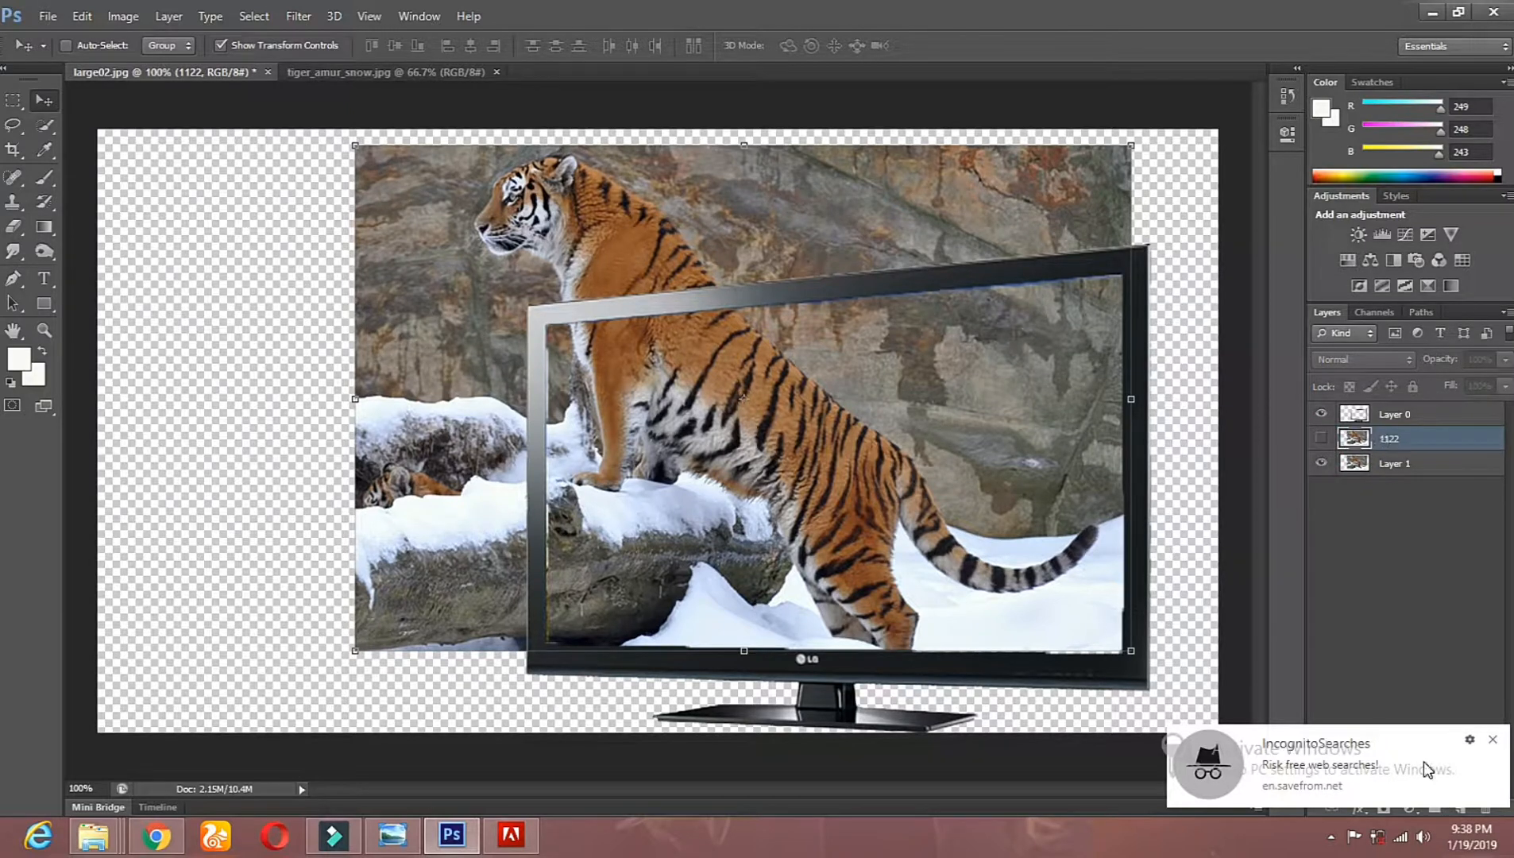
left_click(1414, 469)
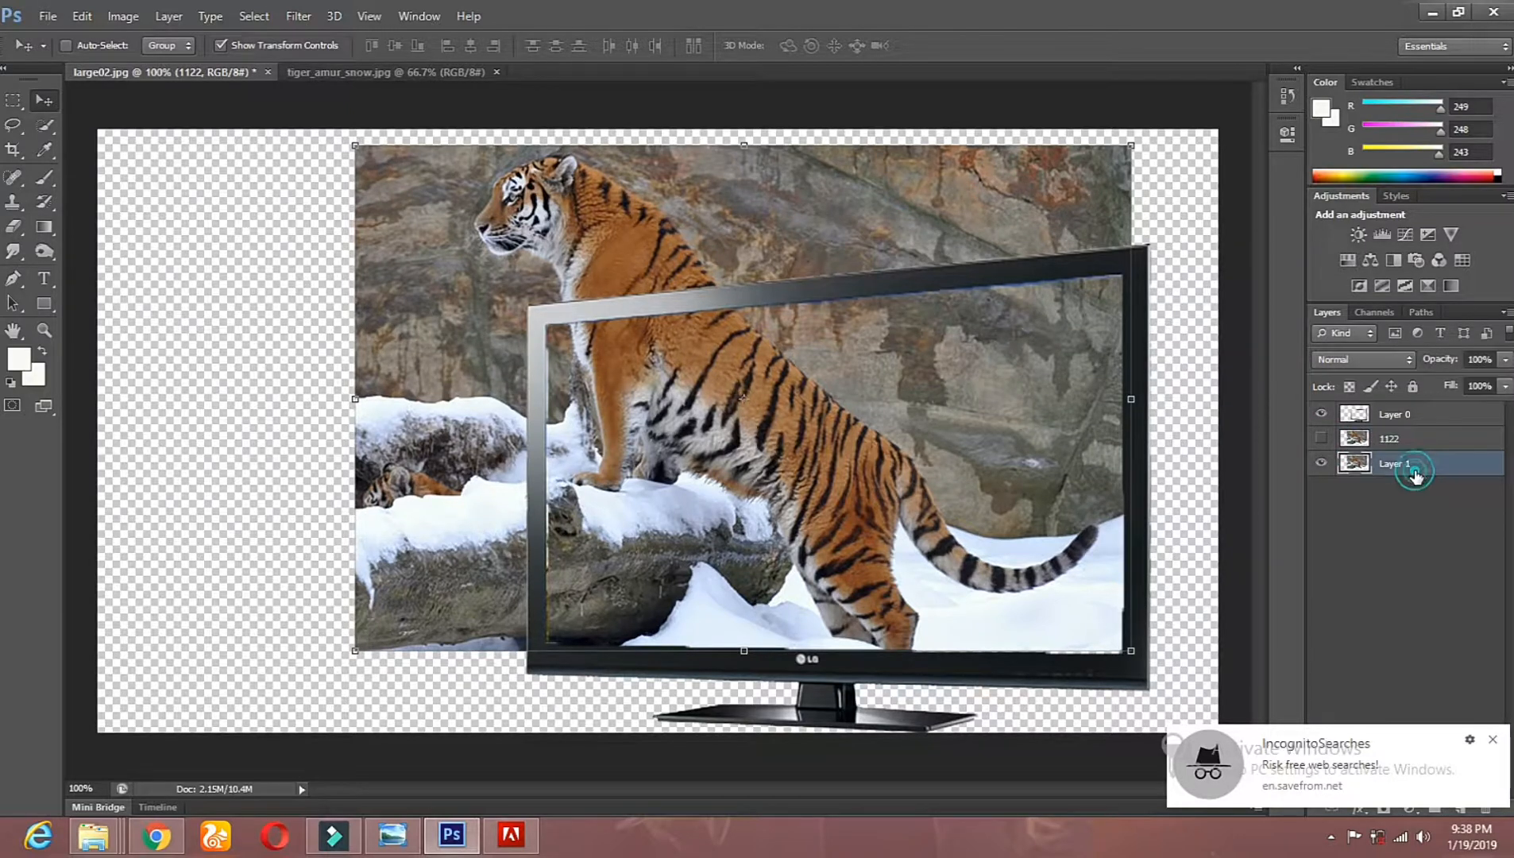
key("e")
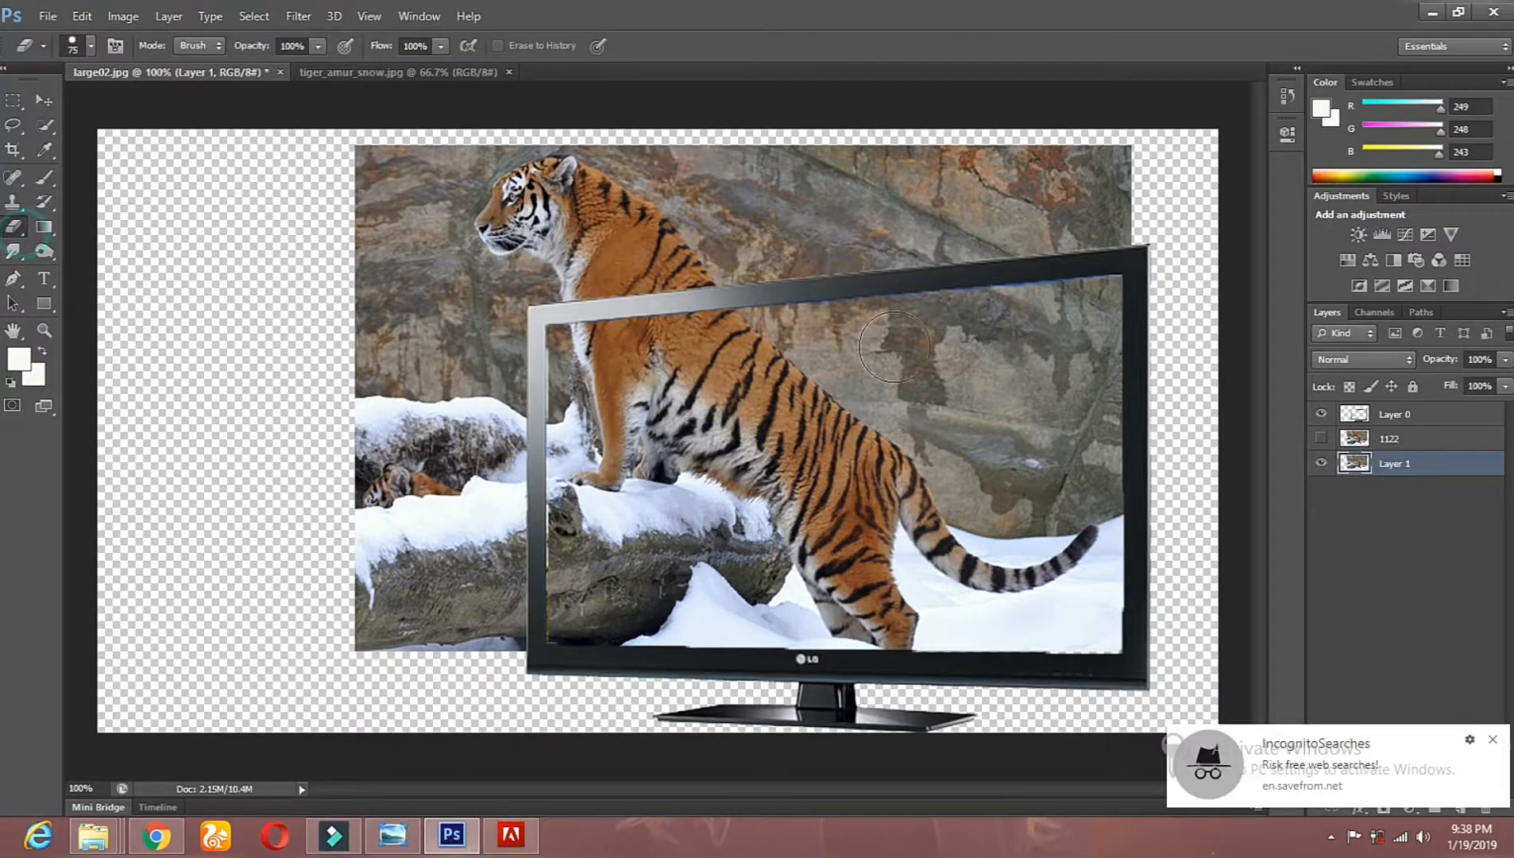
right_click(904, 354)
mouse_move(1105, 168)
left_mouse_down()
mouse_move(453, 224)
mouse_move(497, 190)
mouse_move(349, 217)
mouse_move(453, 285)
mouse_move(435, 301)
mouse_move(442, 617)
mouse_move(417, 731)
left_mouse_up()
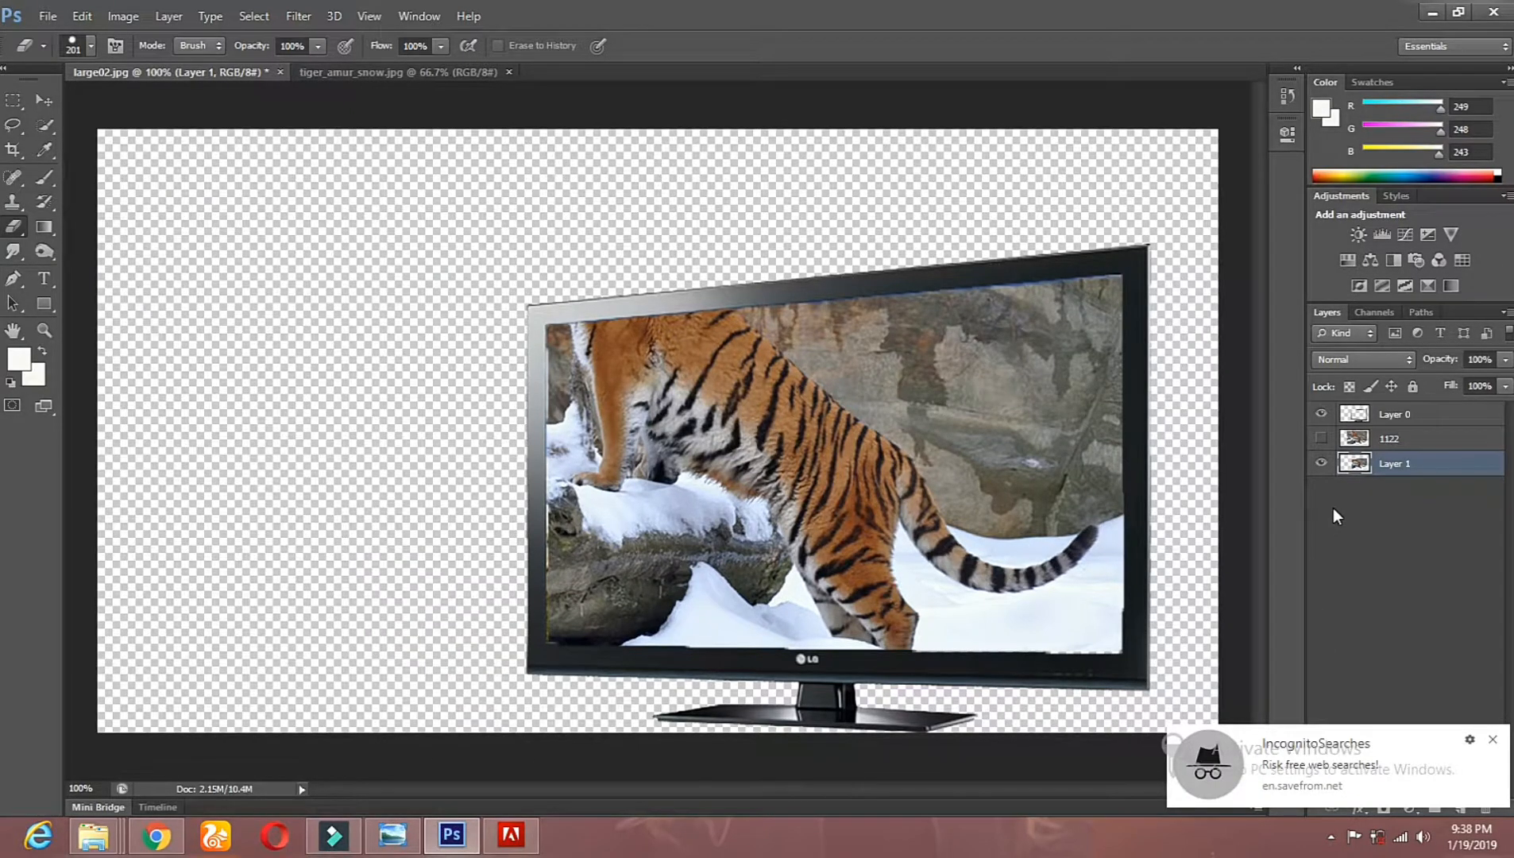
Step: Show layer 1122 and move it above the TV frame layer in the stacking order
left_click(1321, 440)
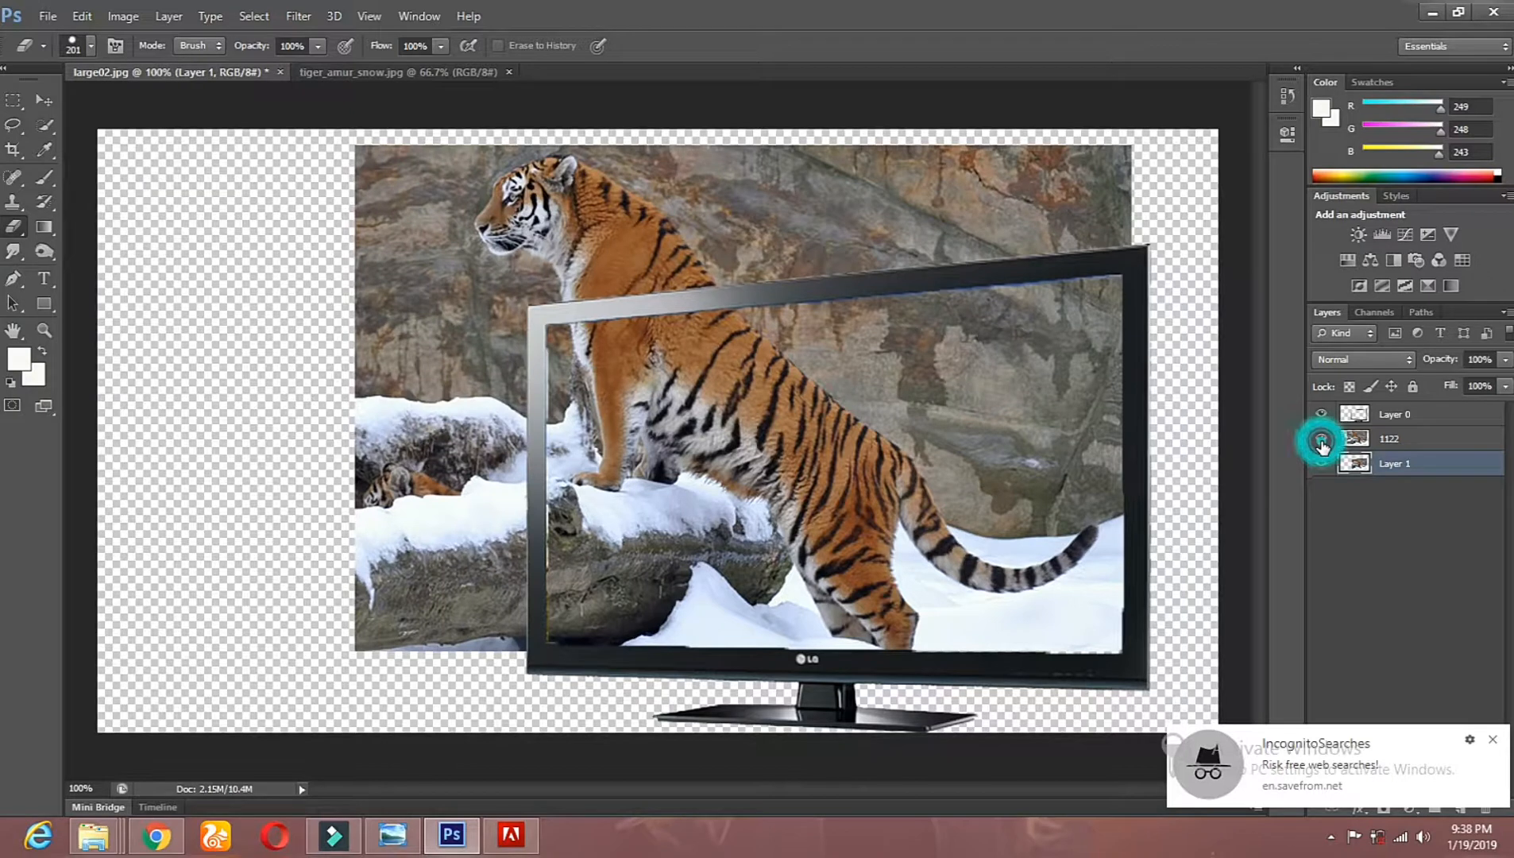
left_click(1391, 443)
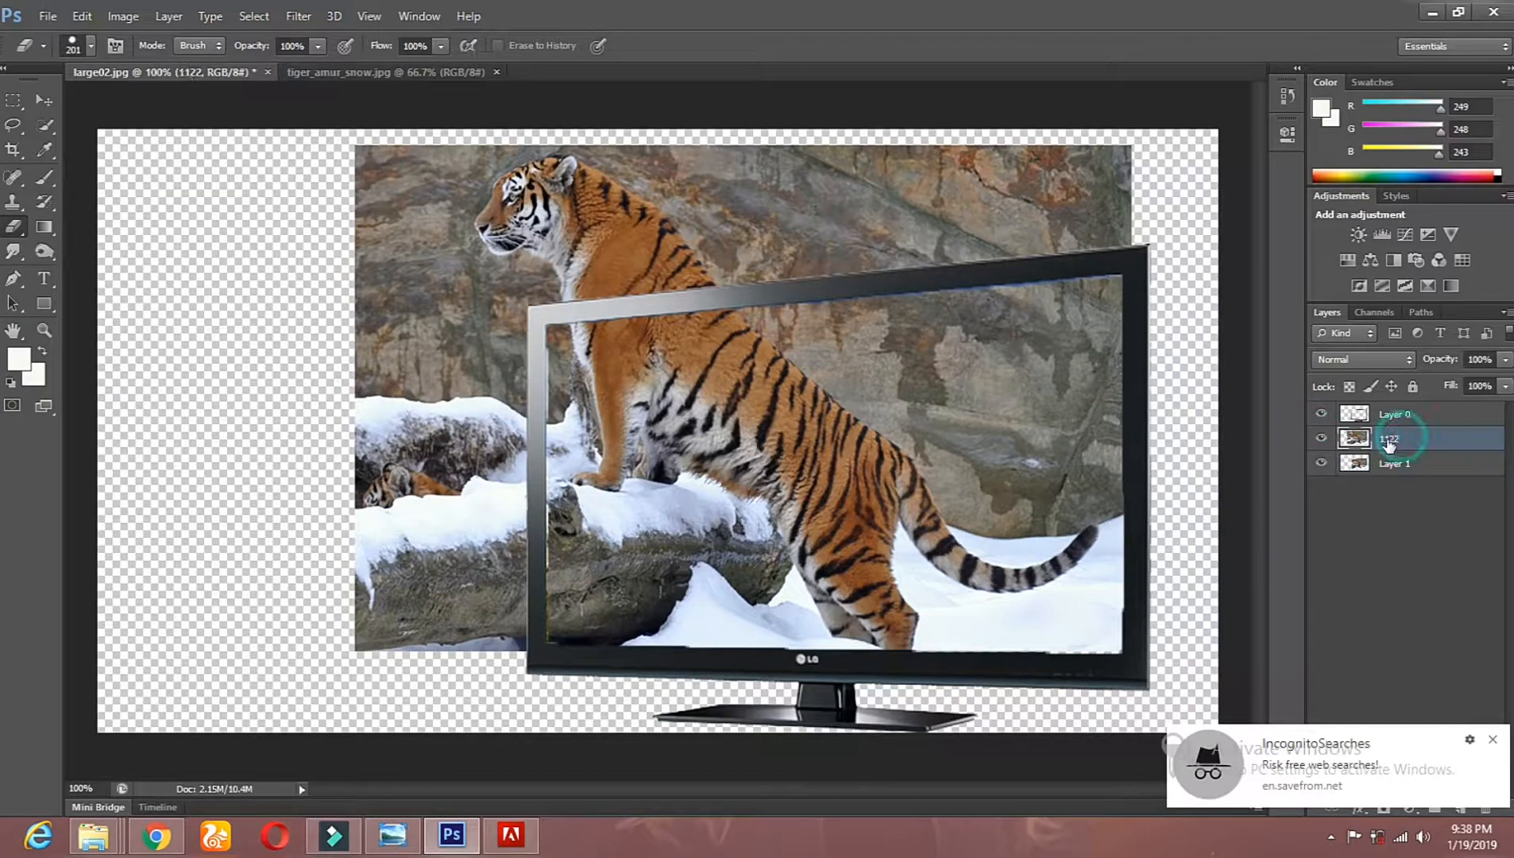
left_click(32, 104)
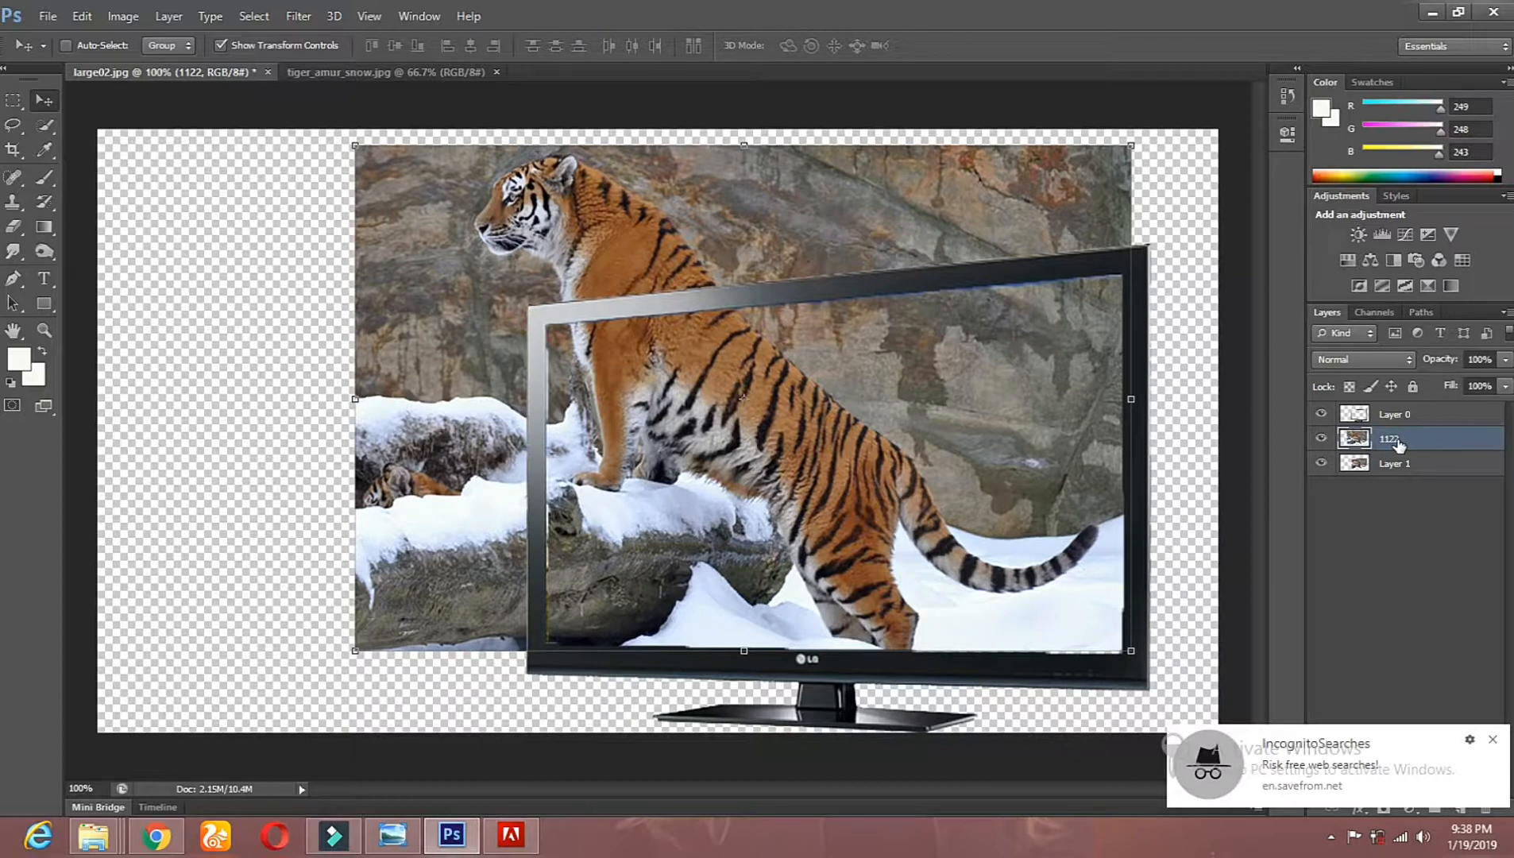
left_click(1405, 464, "shift")
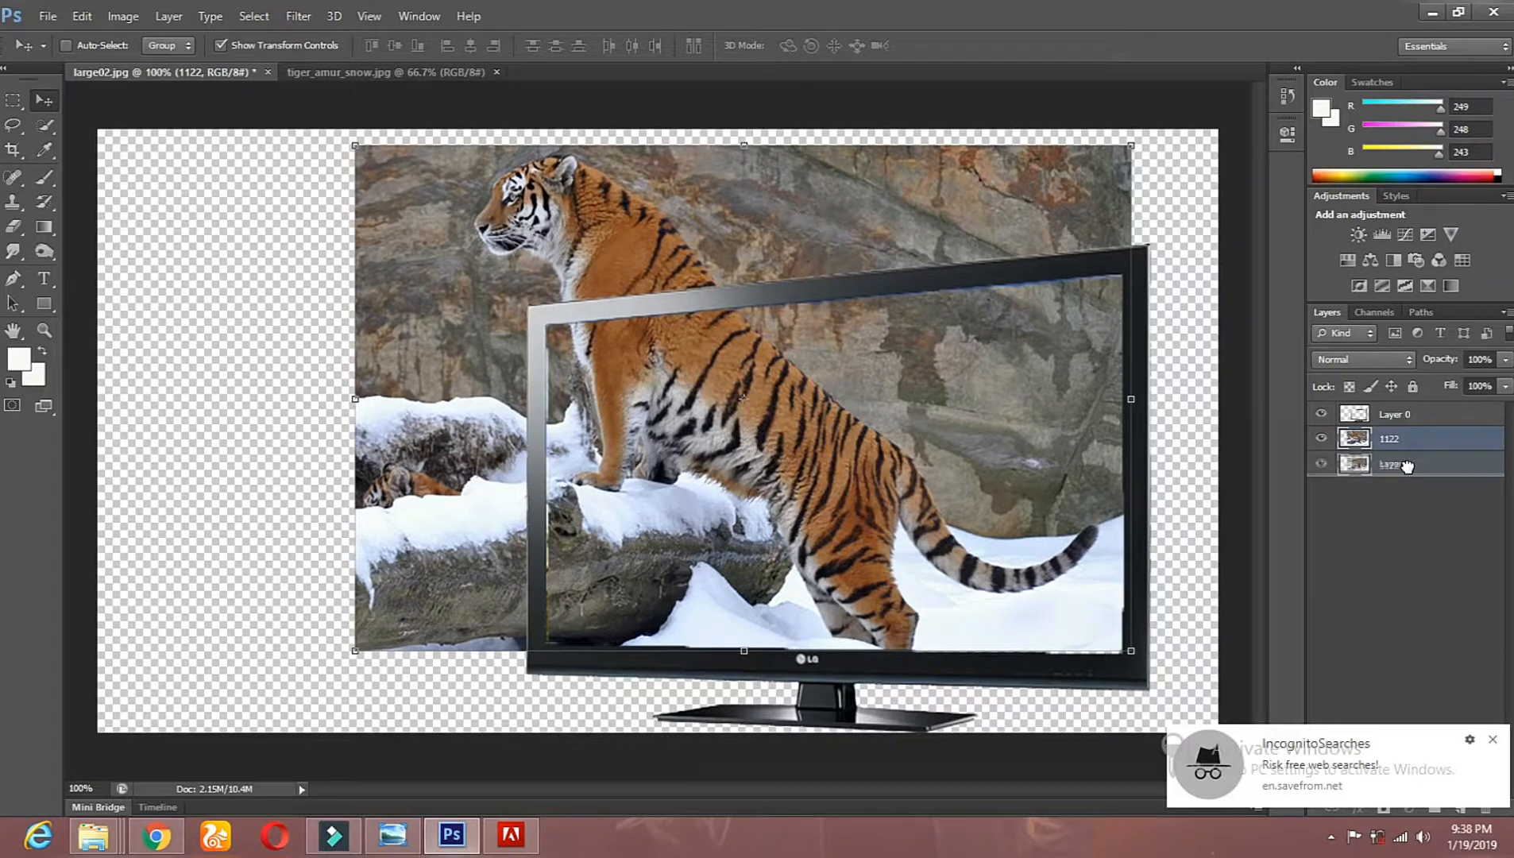
left_click_drag(1407, 467, 1367, 407)
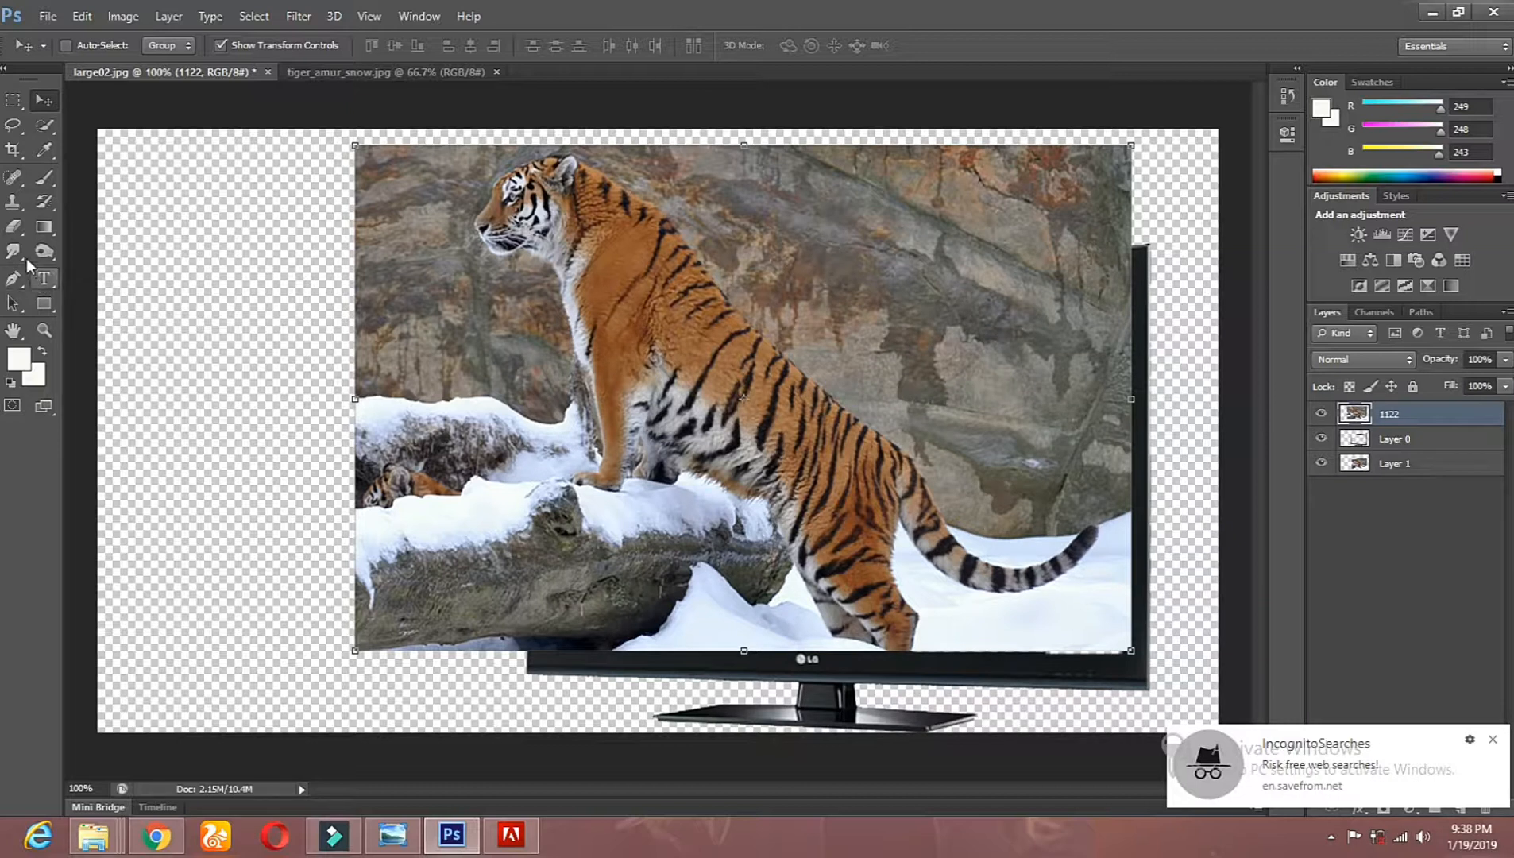
Step: Erase the rock and snow in front of the tiger on layer 1122 with a 101 px hard eraser
left_click(12, 228)
right_click(562, 483)
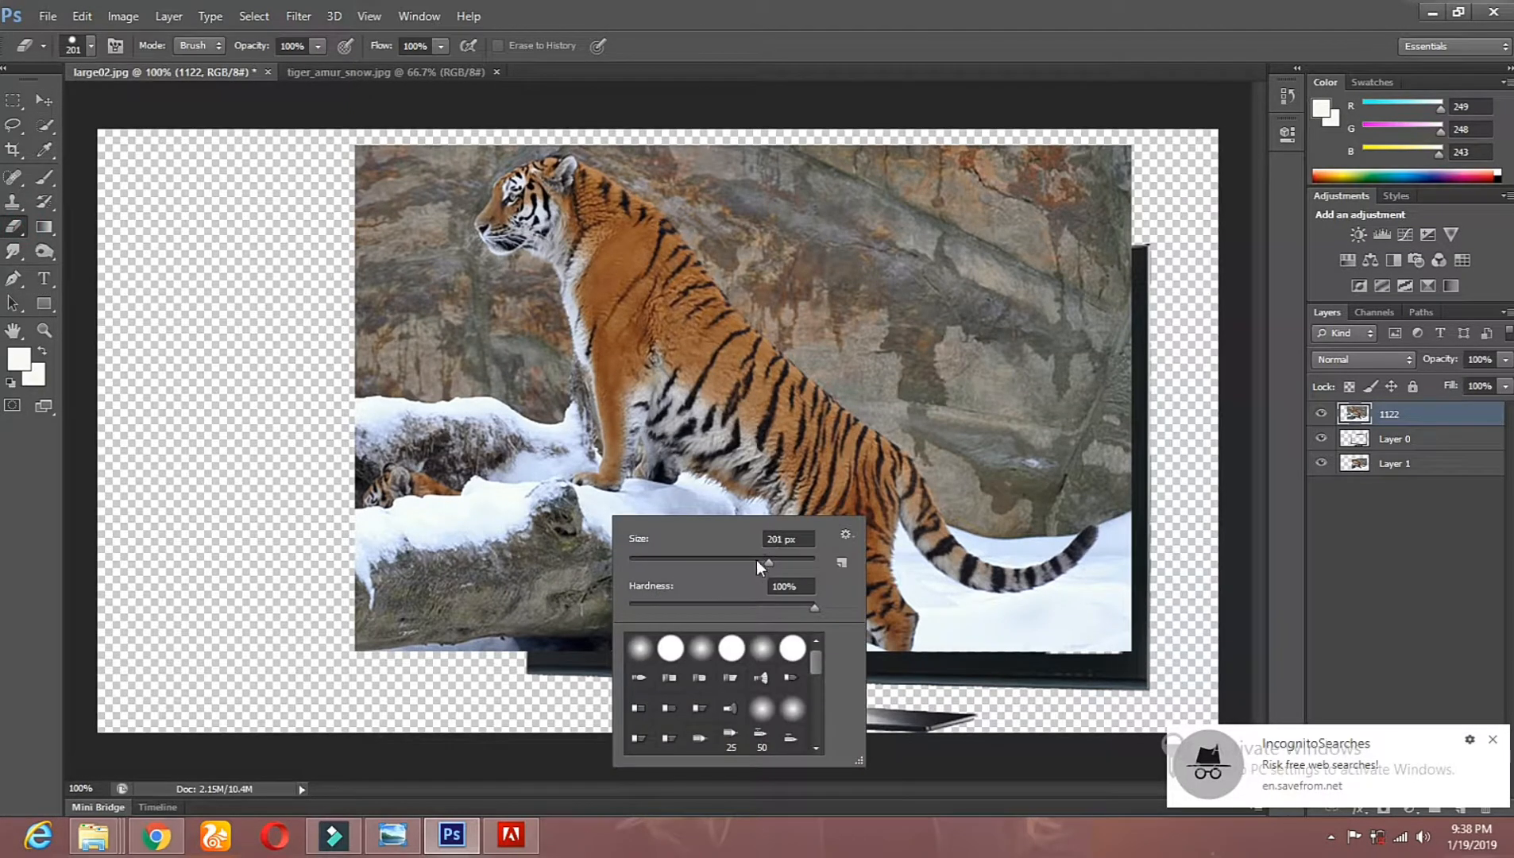
left_click(12, 231)
mouse_move(490, 664)
left_mouse_down()
mouse_move(469, 538)
mouse_move(490, 629)
mouse_move(509, 547)
mouse_move(531, 566)
mouse_move(522, 494)
mouse_move(624, 457)
mouse_move(538, 460)
mouse_move(532, 432)
mouse_move(530, 458)
mouse_move(508, 339)
mouse_move(444, 349)
mouse_move(491, 329)
mouse_move(425, 292)
mouse_move(406, 246)
mouse_move(422, 156)
mouse_move(377, 298)
mouse_move(422, 514)
mouse_move(406, 363)
mouse_move(475, 522)
mouse_move(382, 583)
mouse_move(356, 451)
left_mouse_up()
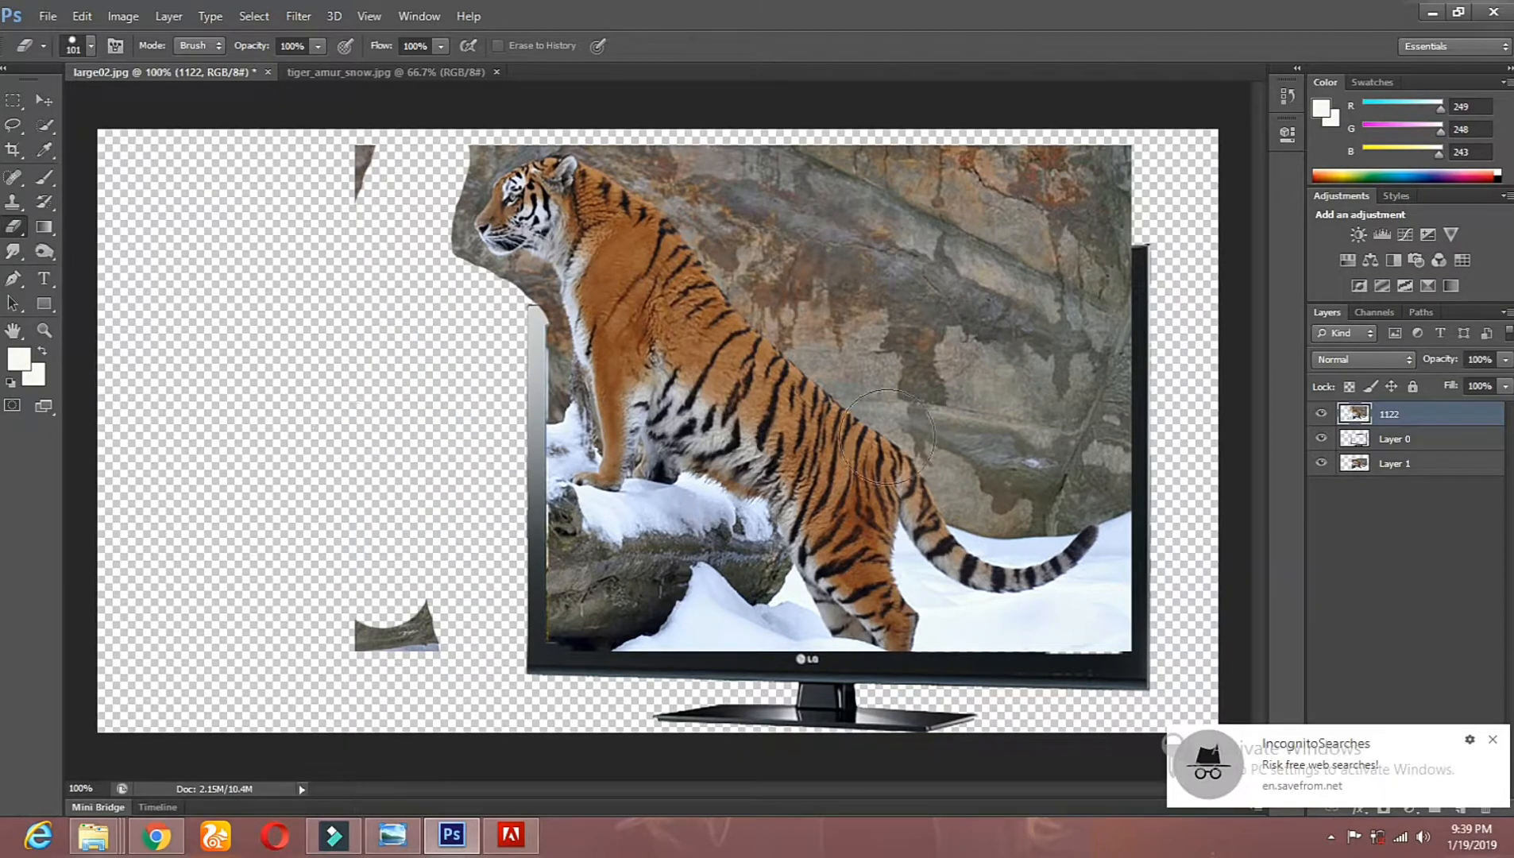
left_click(366, 159)
Step: Erase the rock behind the tiger's back and the background covering the TV's upper, right and lower frame edges
left_click(685, 168)
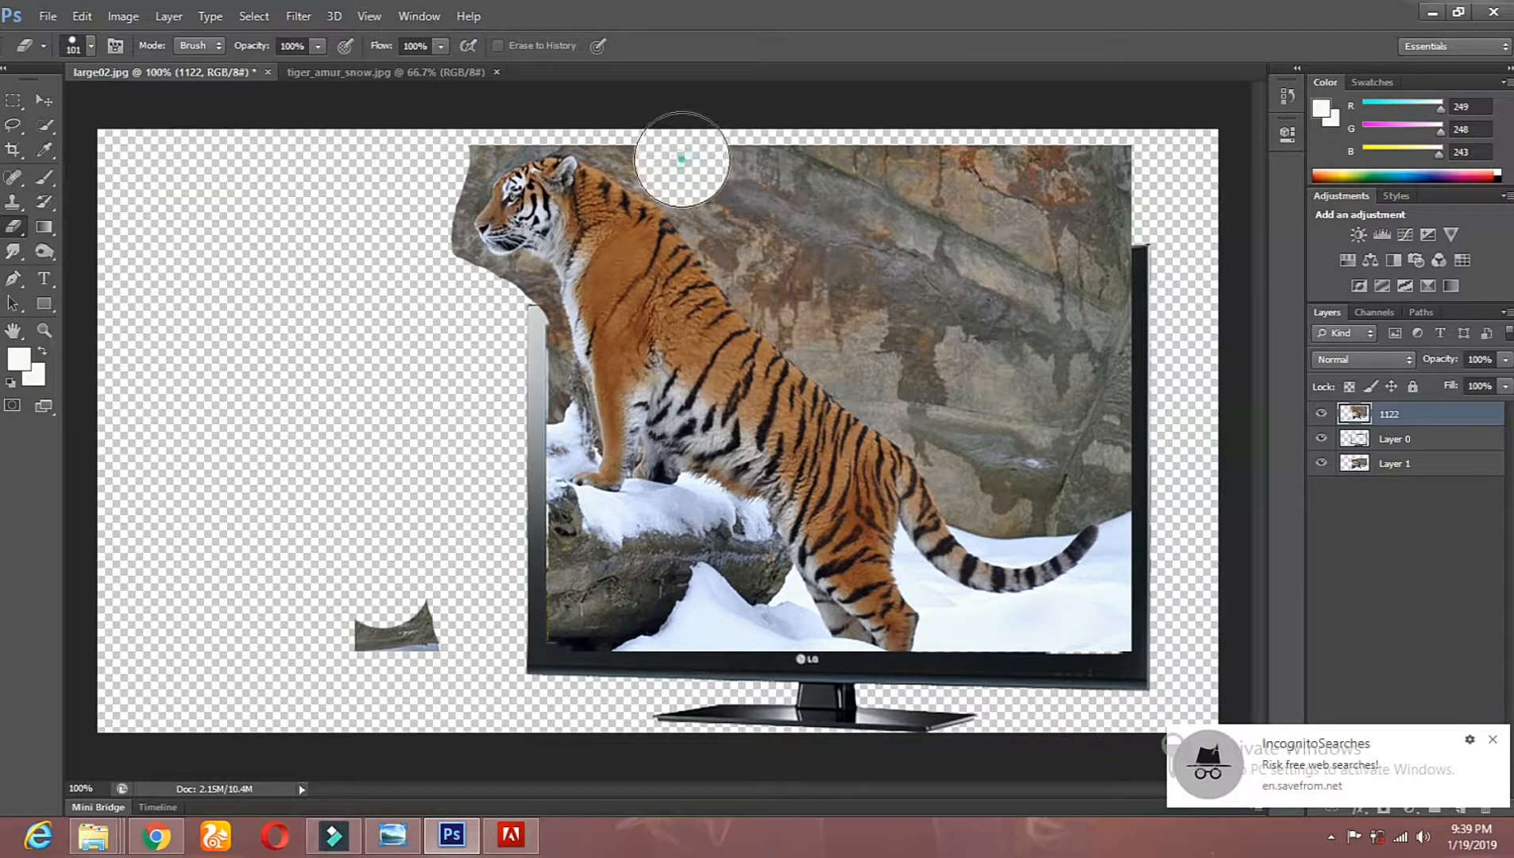
left_click(703, 176)
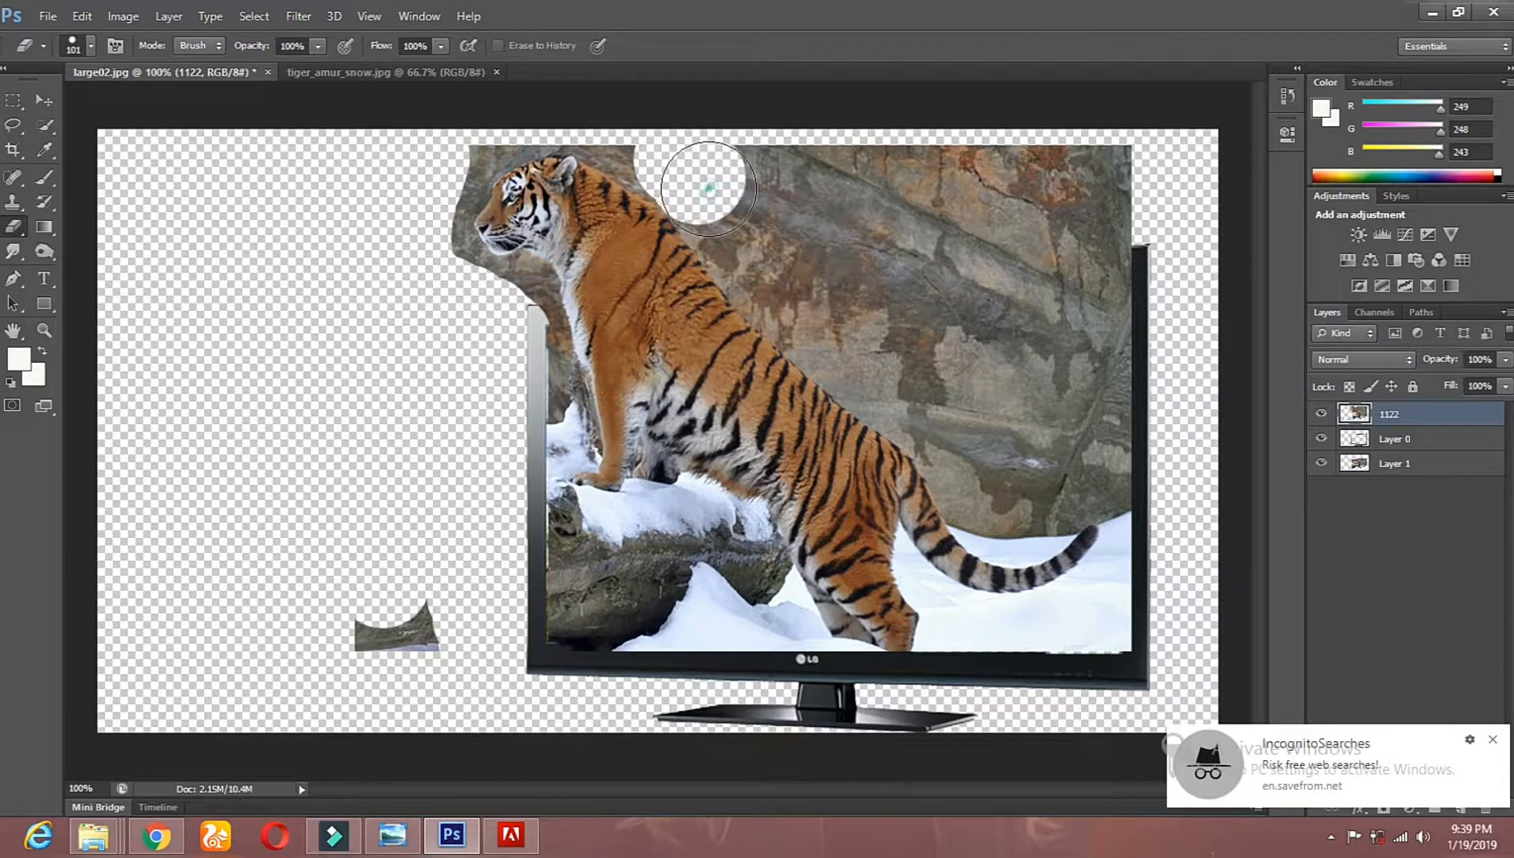
left_click(733, 227)
left_click(766, 269)
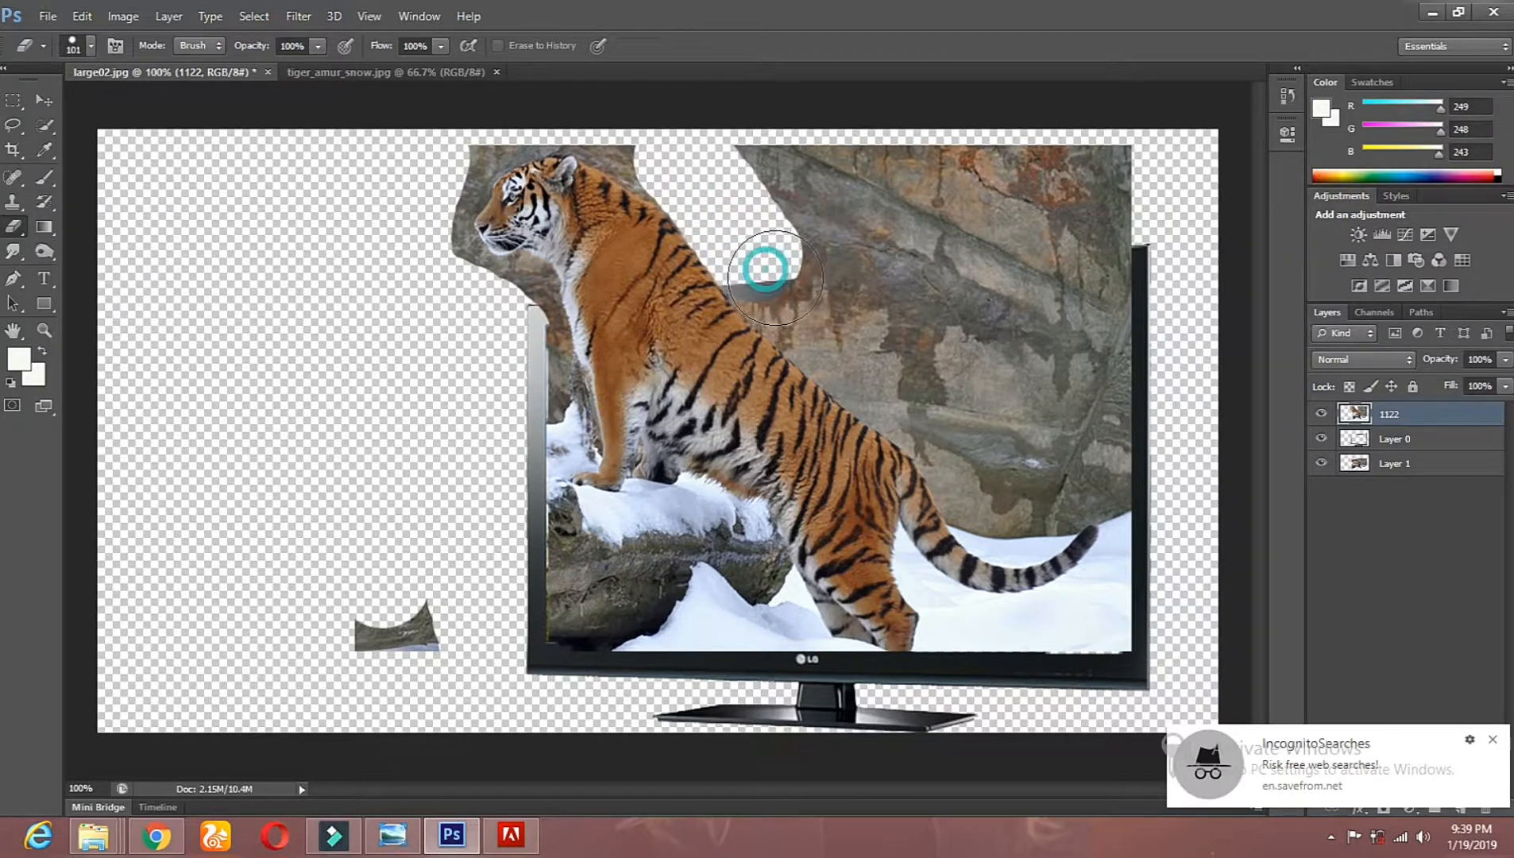
left_click(806, 305)
mouse_move(763, 156)
left_mouse_down()
mouse_move(871, 207)
mouse_move(947, 271)
mouse_move(850, 229)
mouse_move(873, 259)
mouse_move(967, 196)
mouse_move(904, 186)
mouse_move(1119, 195)
mouse_move(945, 243)
mouse_move(1137, 263)
mouse_move(1113, 266)
mouse_move(1145, 395)
mouse_move(1099, 276)
mouse_move(1140, 644)
mouse_move(1052, 452)
left_mouse_up()
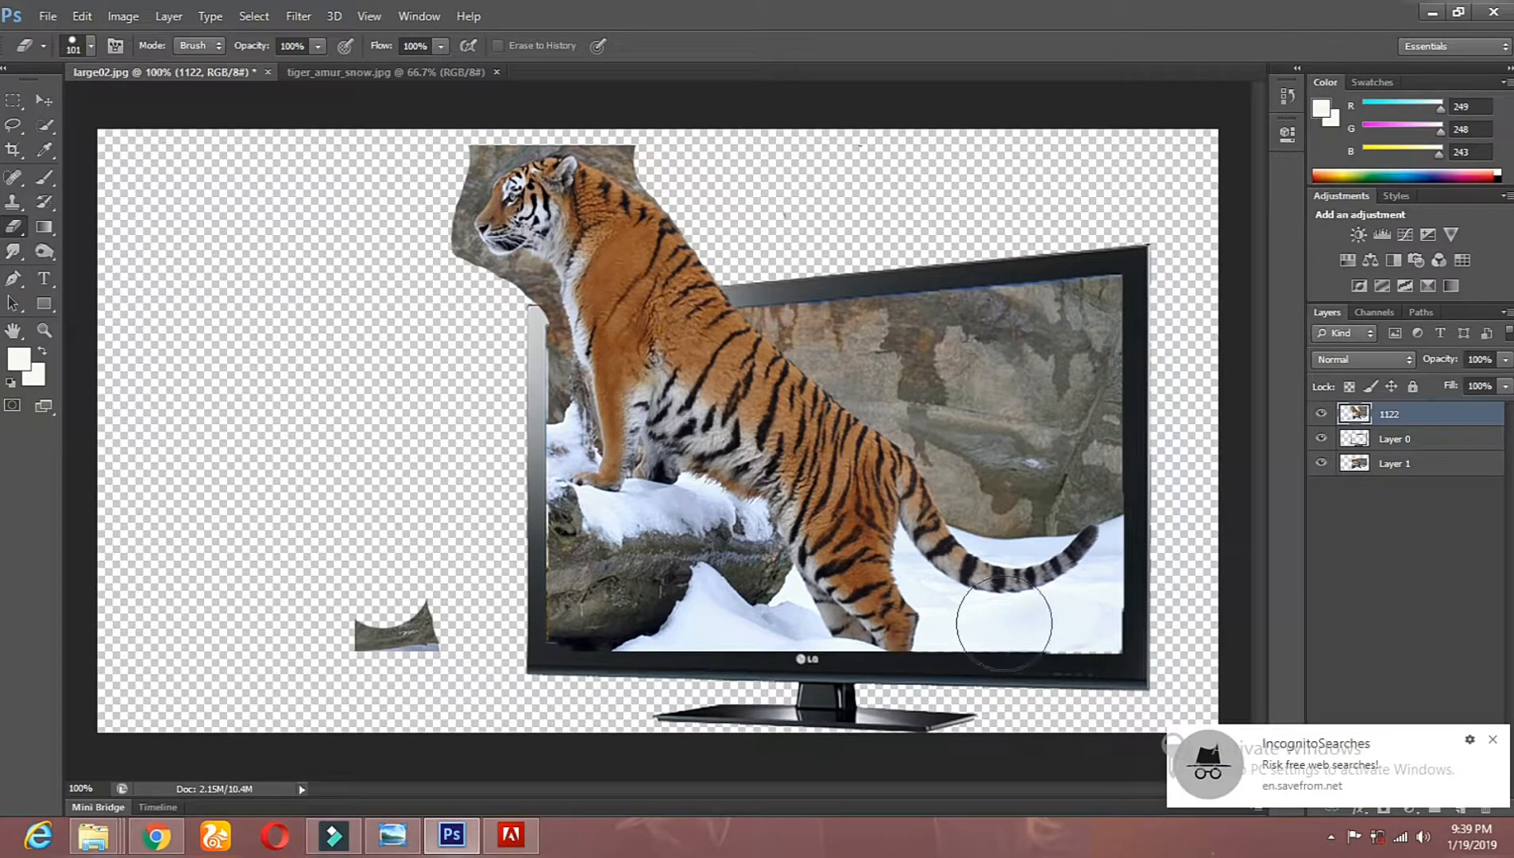
left_click_drag(810, 655, 631, 650)
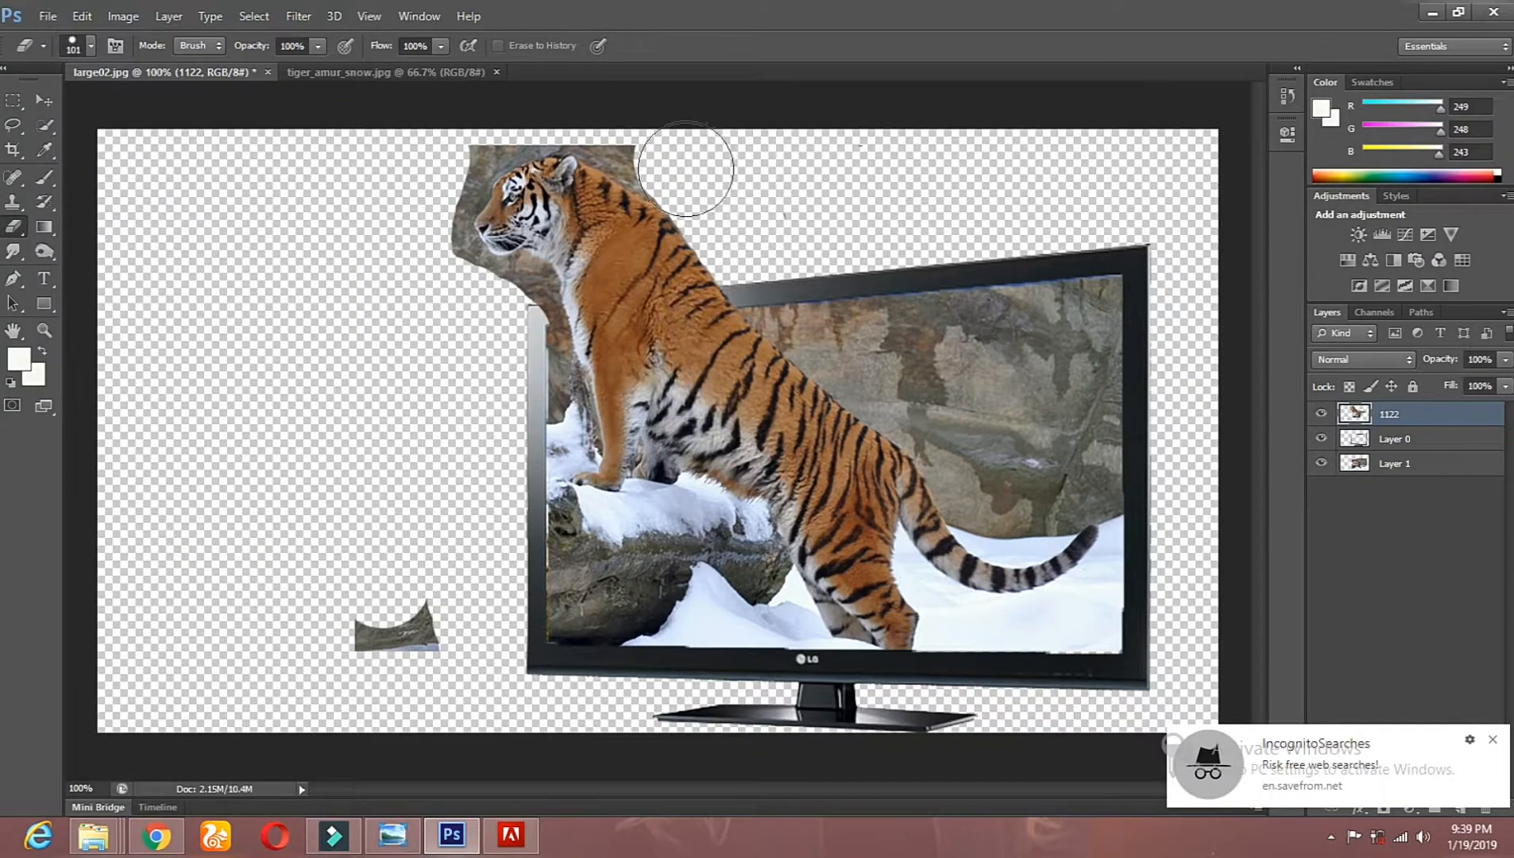
Step: Erase the rock above the tiger's neck and ears at 300% magnification with a 31 px hard eraser
left_click(46, 328)
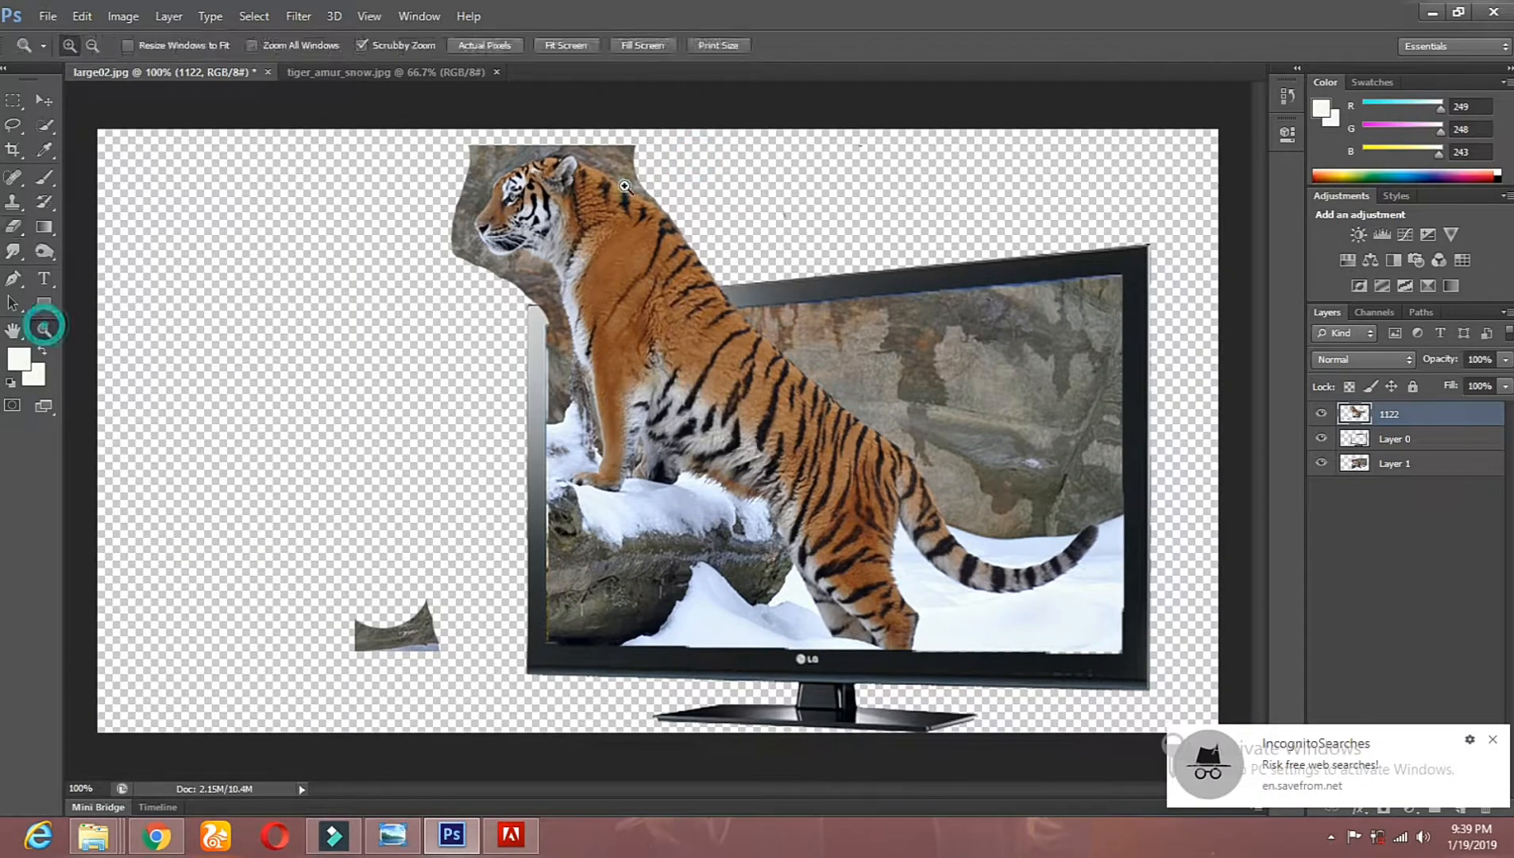
left_click(626, 189)
left_click(586, 131)
left_click_drag(661, 221, 673, 315)
left_click(13, 226)
right_click(914, 286)
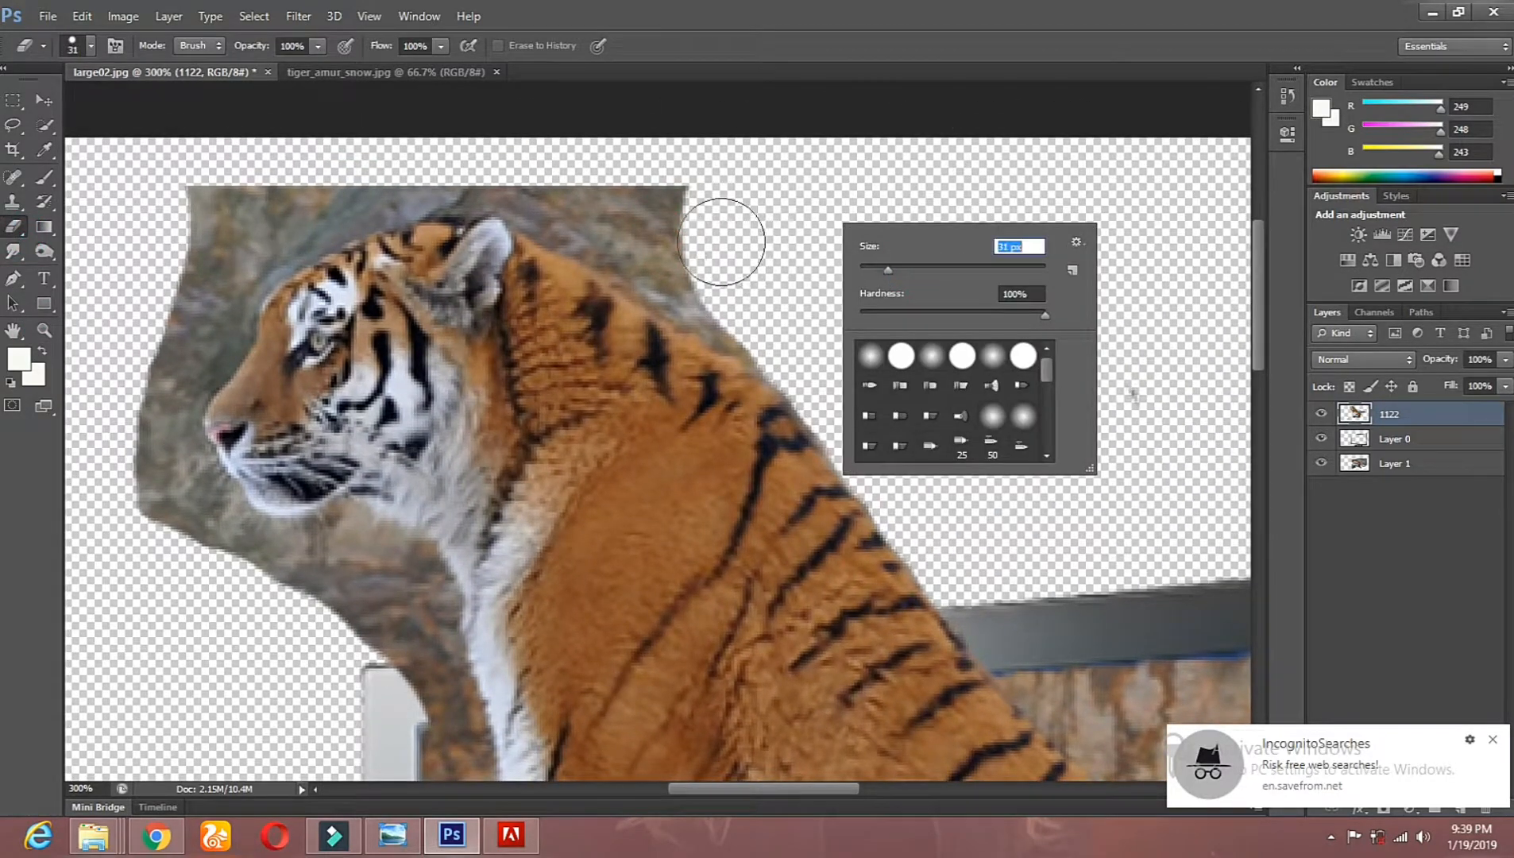
left_click(753, 273)
left_click(803, 341)
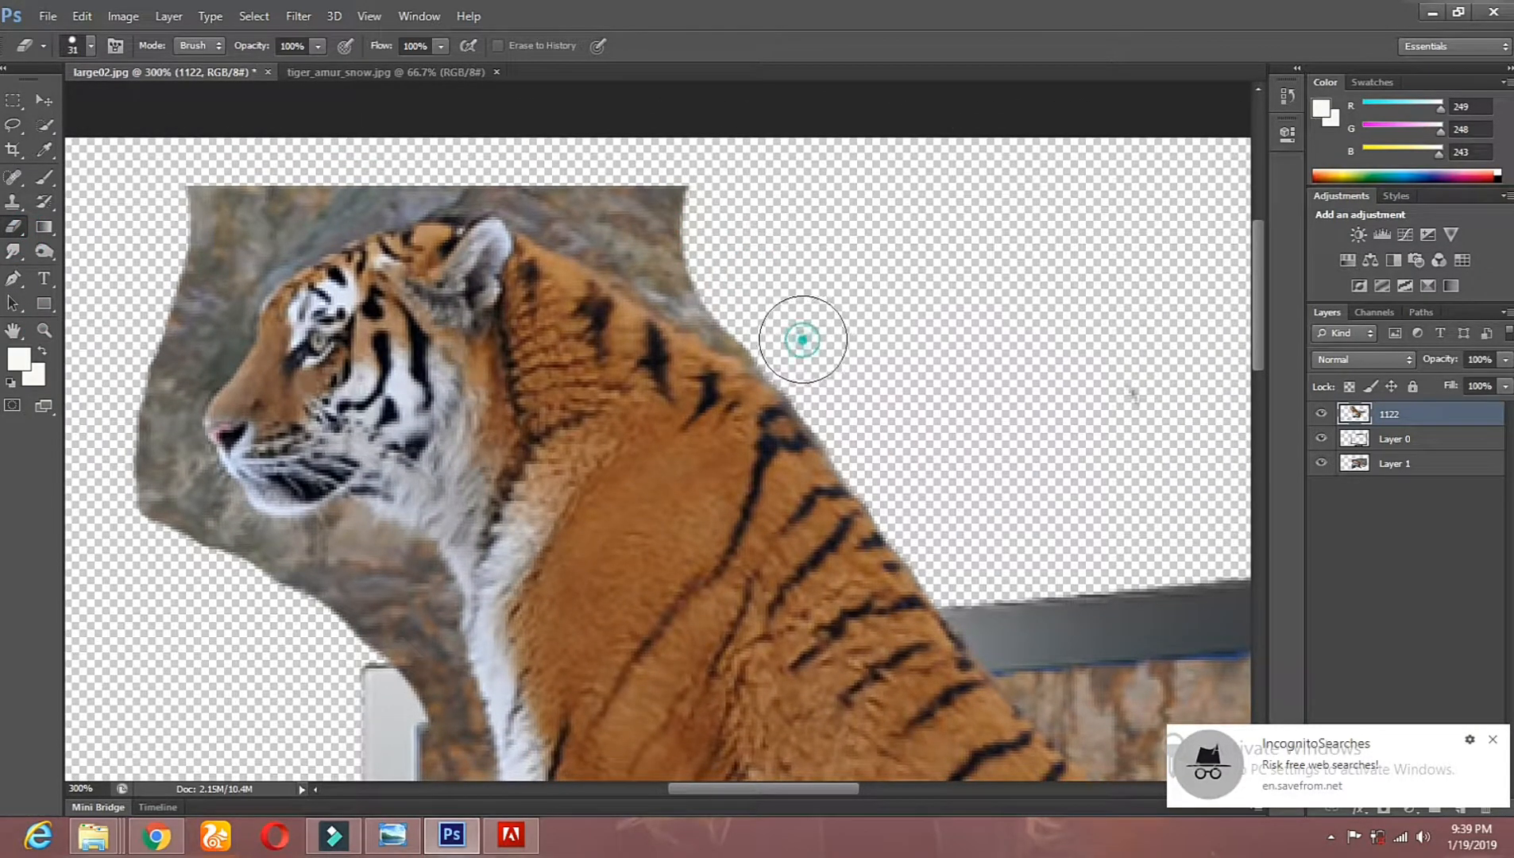
left_click(676, 243, "shift")
left_click_drag(675, 244, 550, 178)
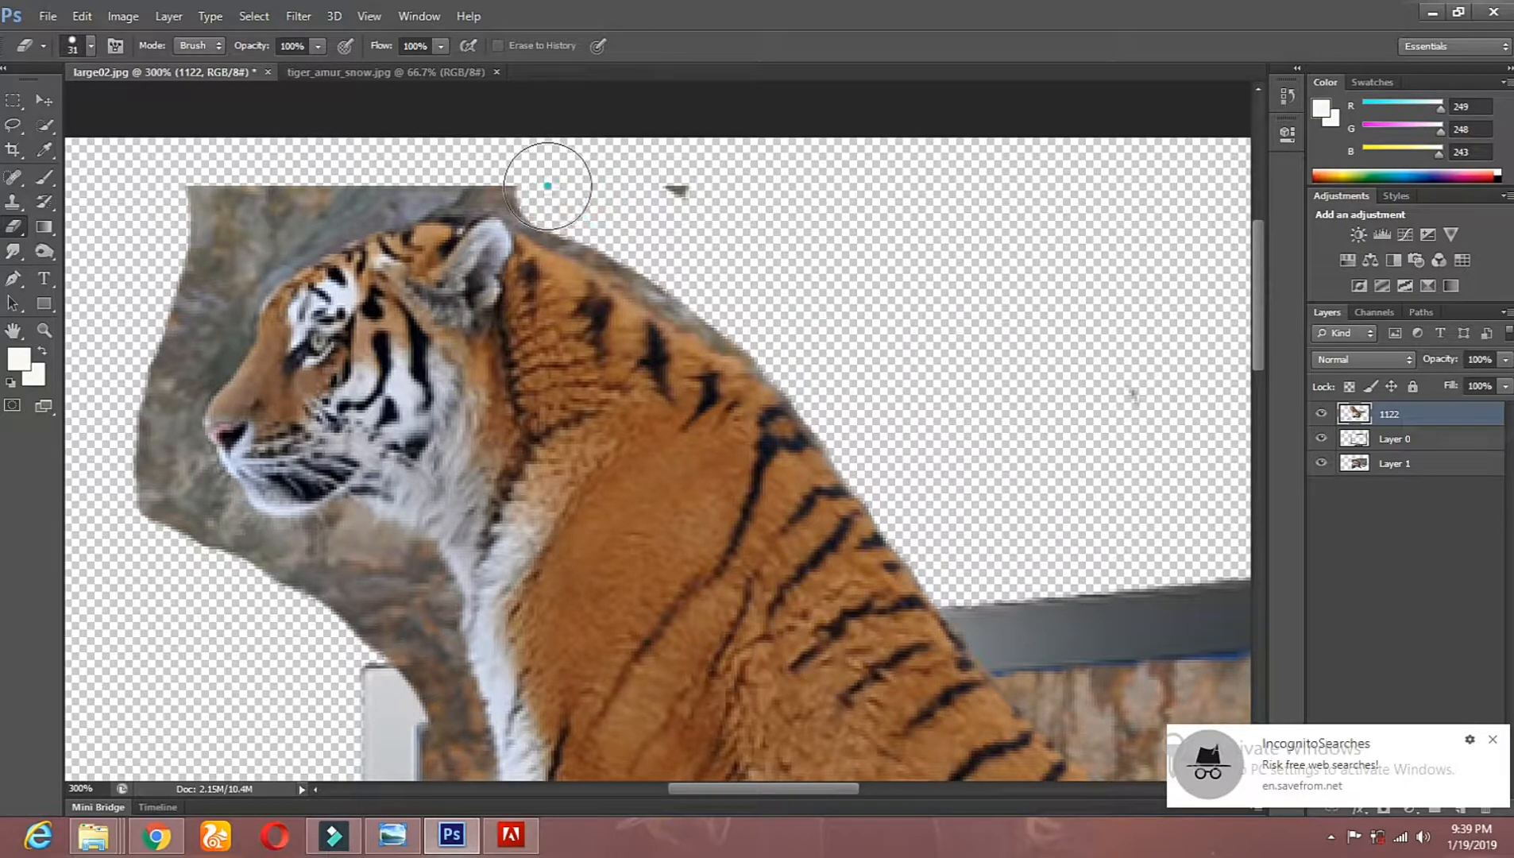
left_click(476, 170)
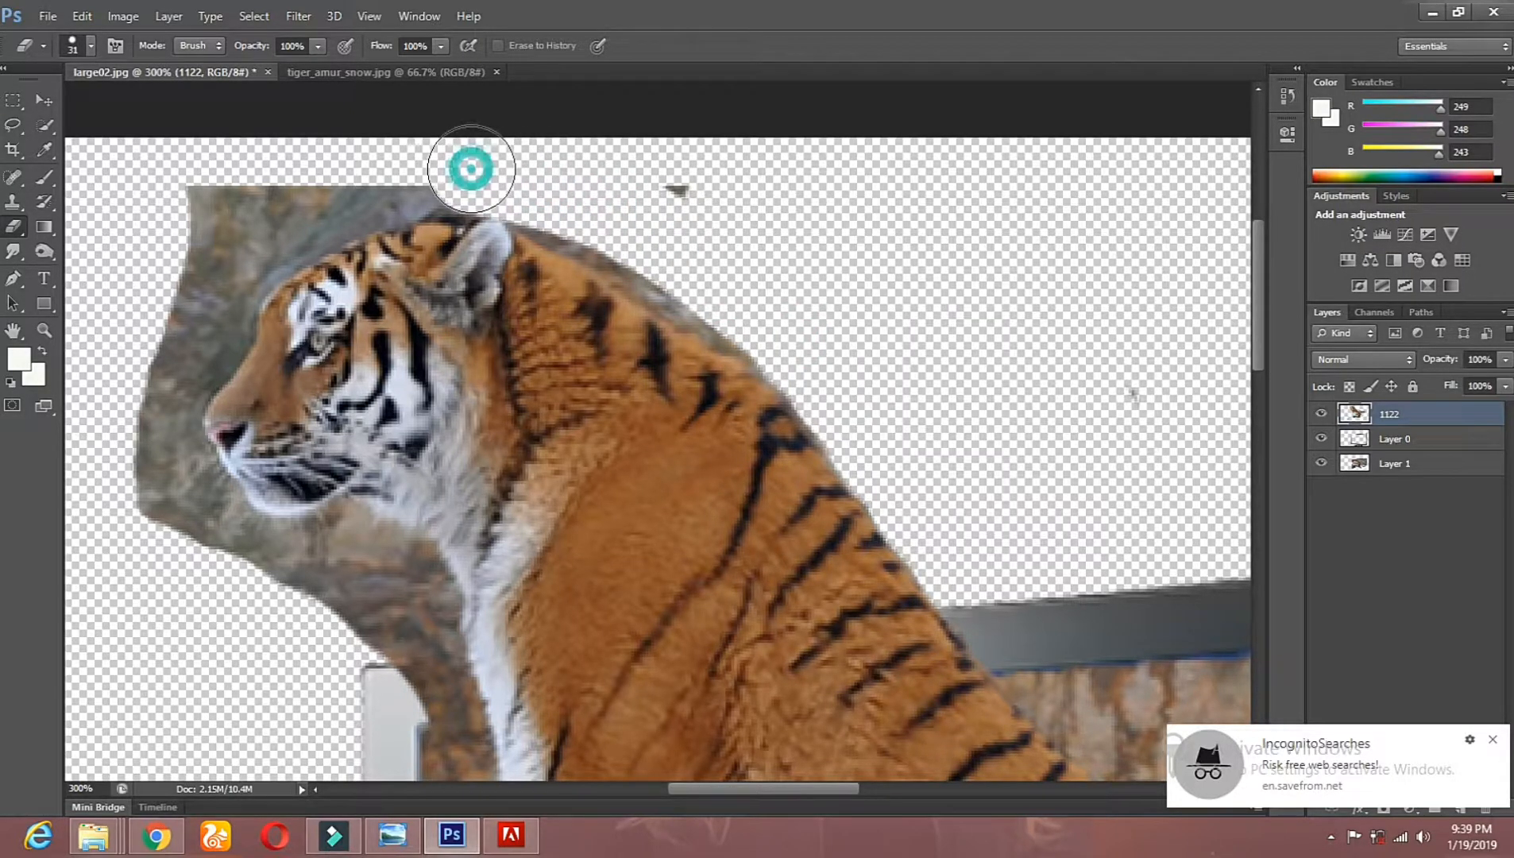
left_click(366, 195, "shift")
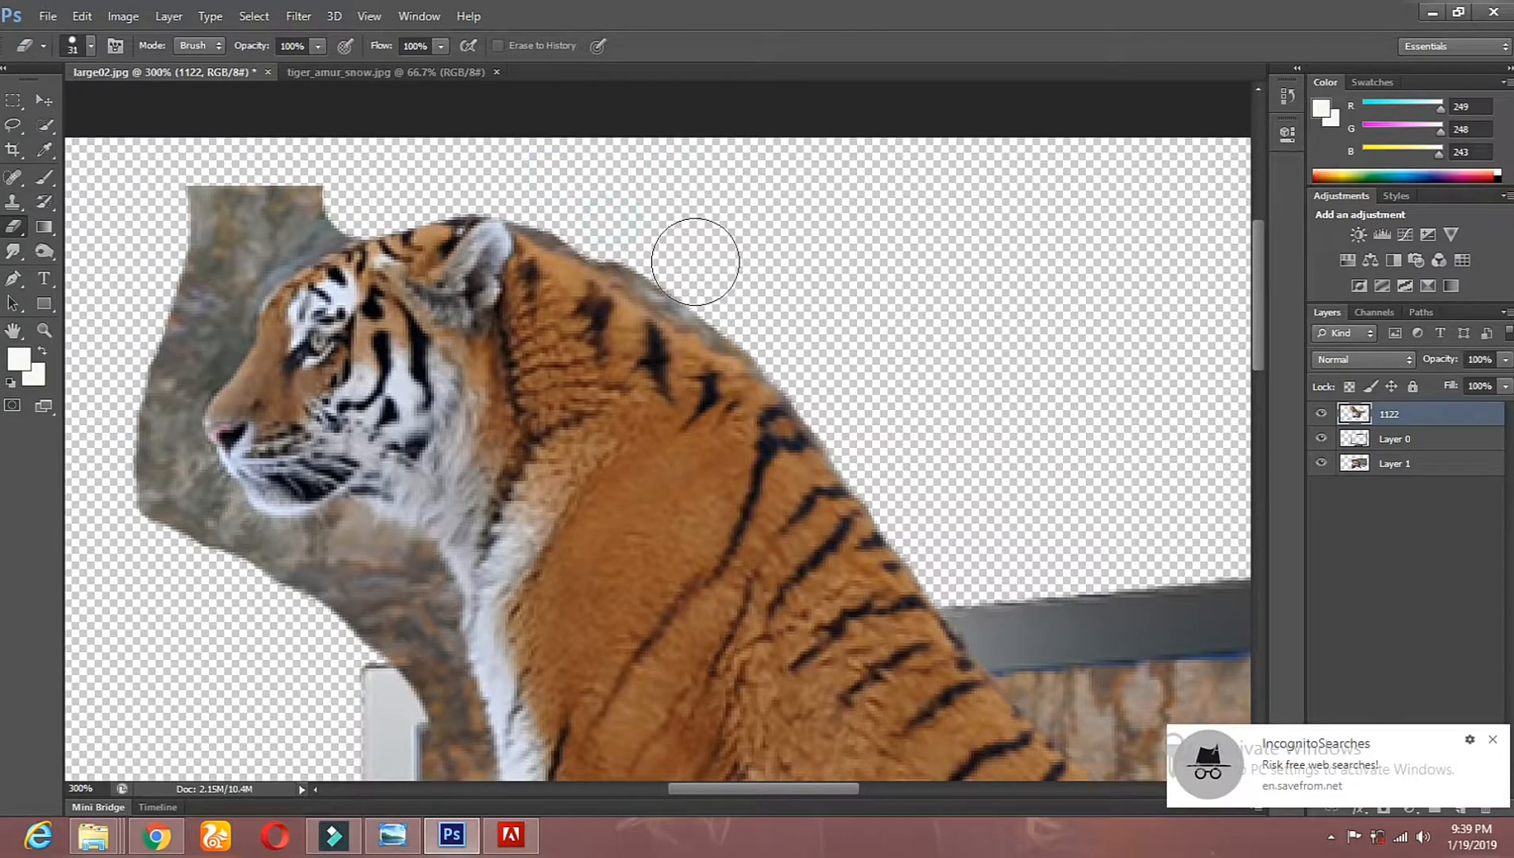
Step: Clean the rock fringe along the tiger's back and erase the background around its forehead and nose
left_click(709, 284, "shift")
left_click(773, 331, "shift")
left_click(858, 416, "shift")
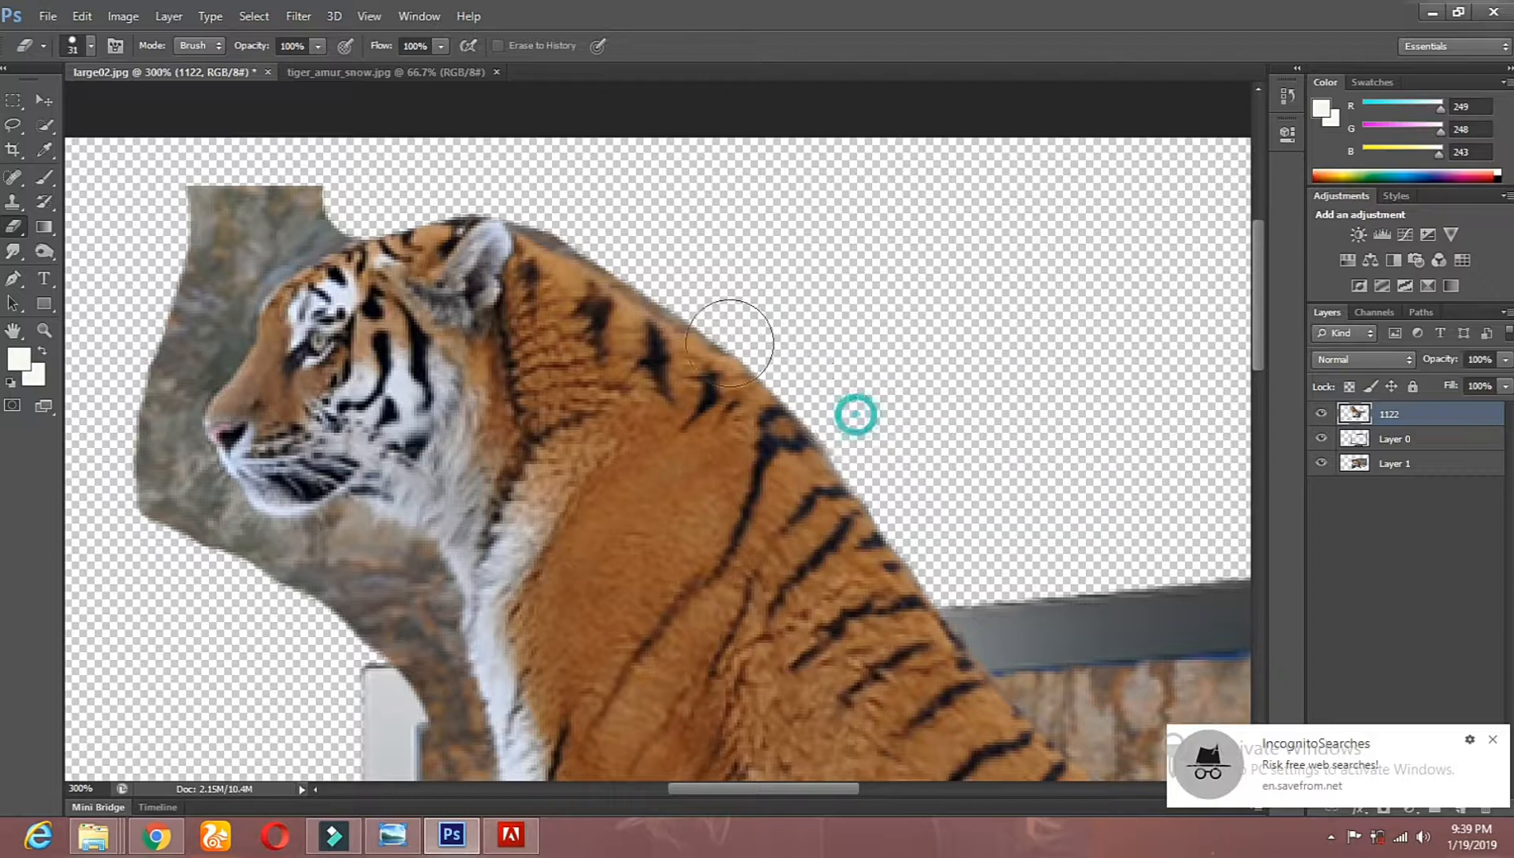
left_click_drag(305, 274, 493, 240)
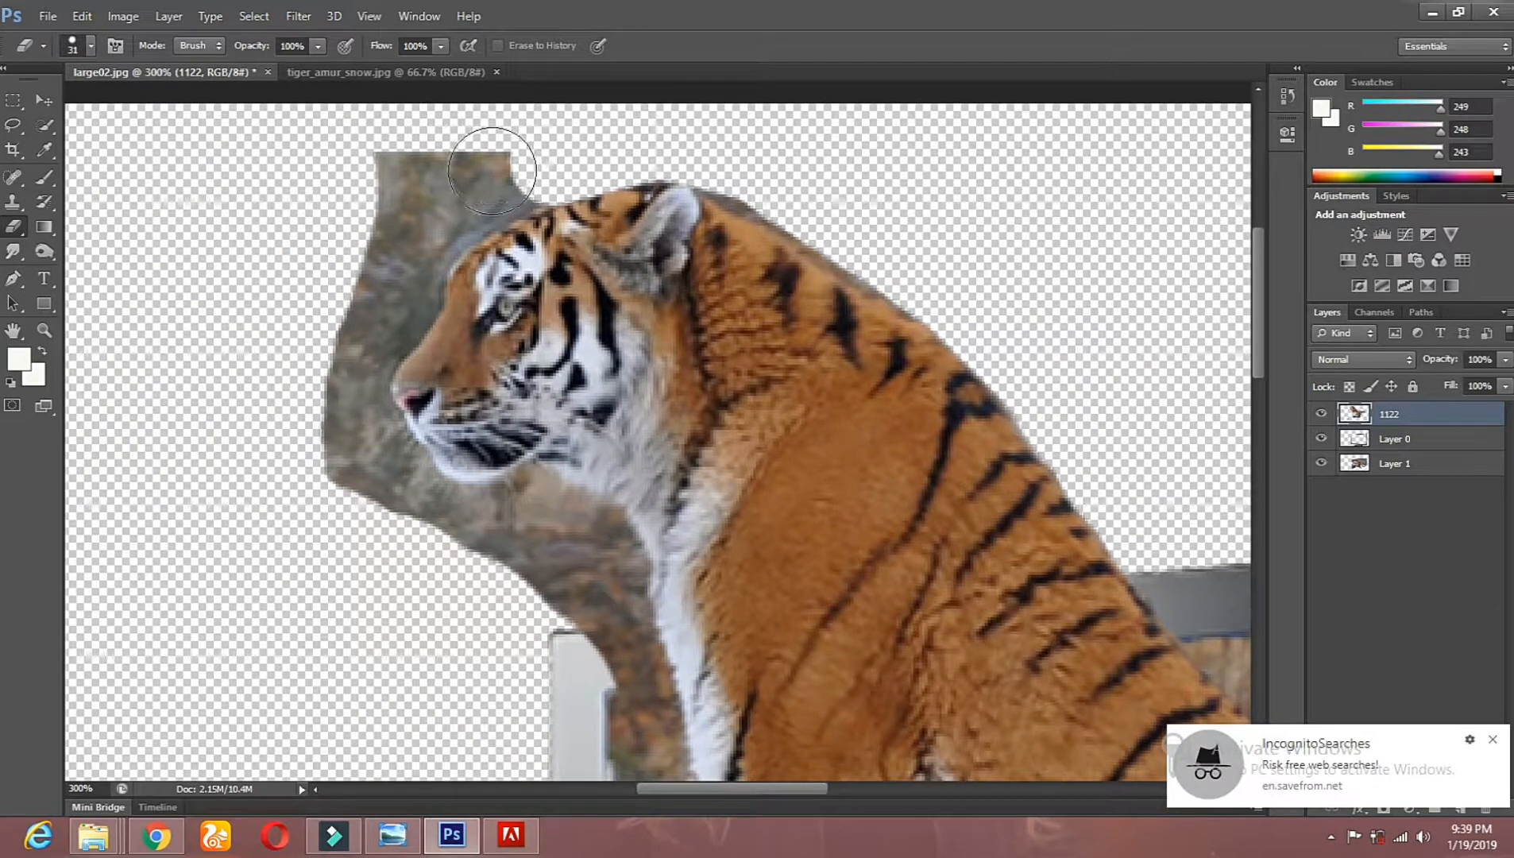
mouse_move(531, 159)
left_mouse_down()
mouse_move(413, 243)
mouse_move(384, 323)
mouse_move(350, 348)
mouse_move(351, 378)
mouse_move(399, 186)
mouse_move(624, 197)
left_mouse_up()
Step: Reduce the eraser to 22 px and erase the remaining rock beneath the chin, along the chest and over the TV frame corner
right_click(840, 253)
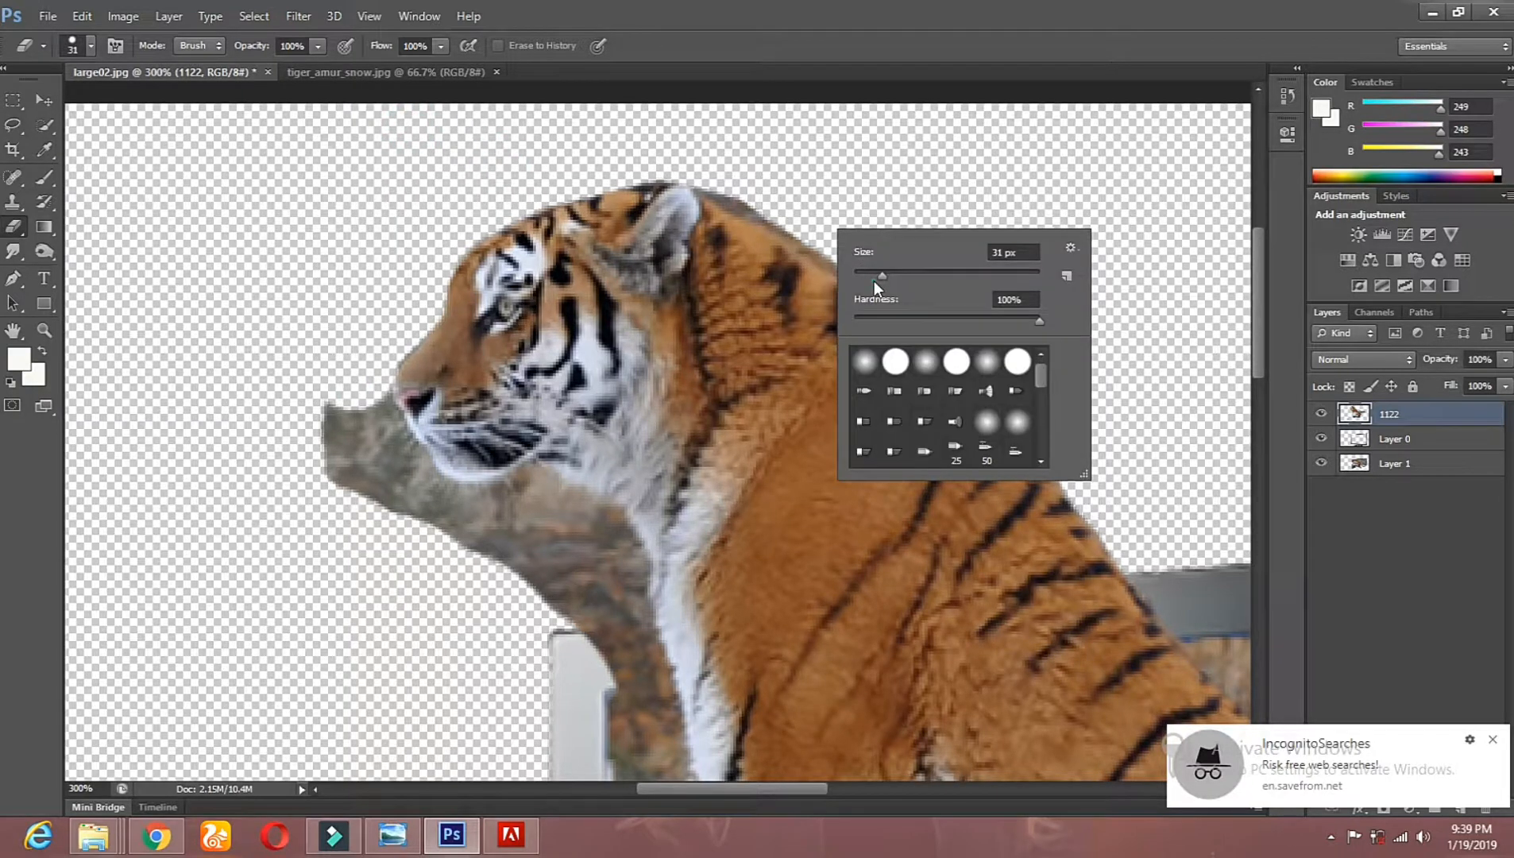
key("Return")
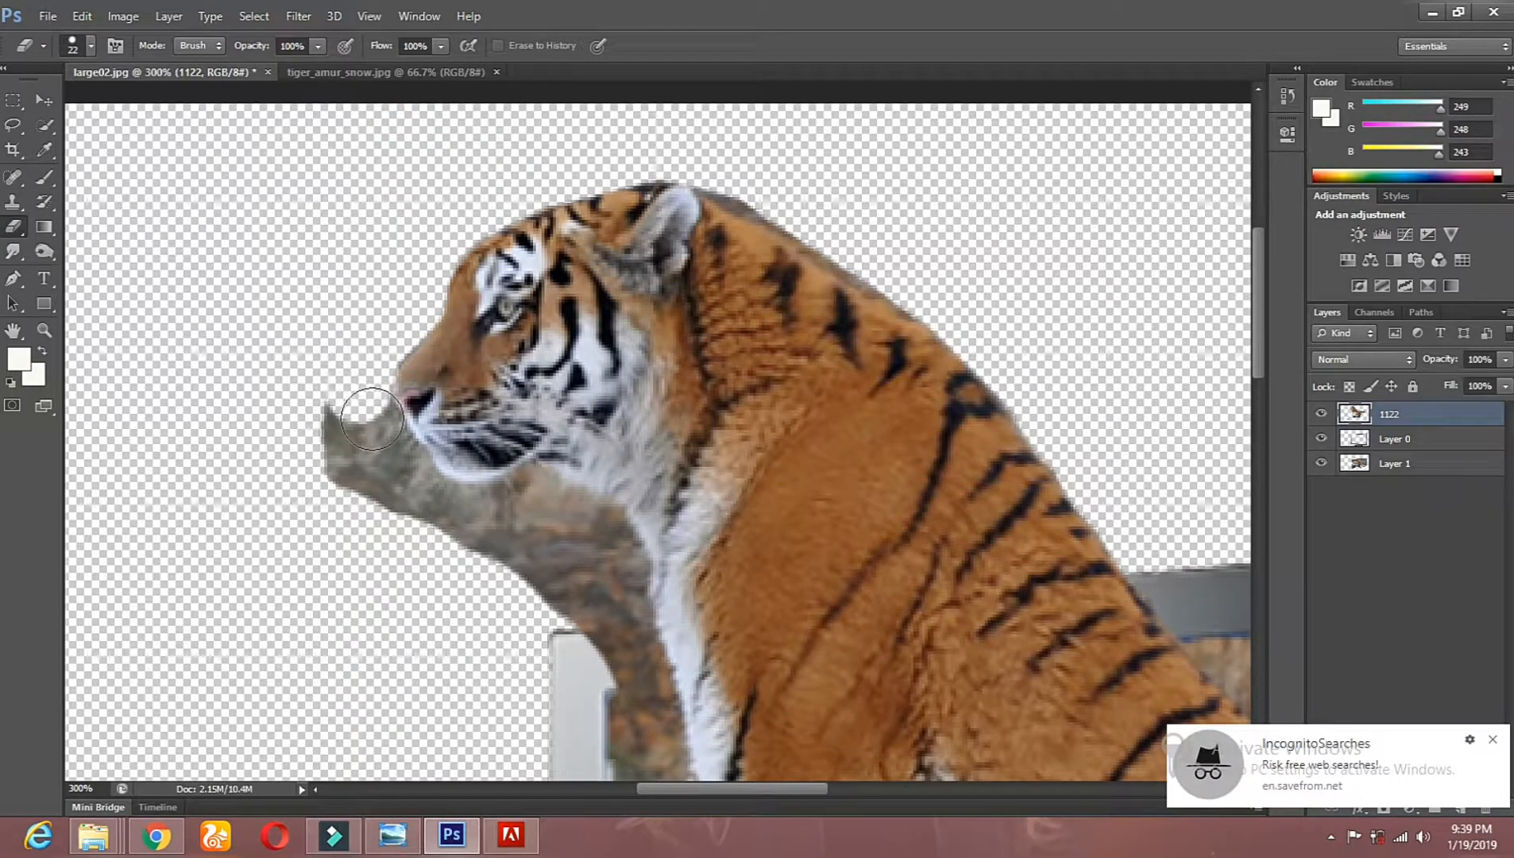
mouse_move(377, 437)
left_mouse_down()
mouse_move(430, 509)
mouse_move(423, 494)
mouse_move(440, 510)
mouse_move(540, 500)
mouse_move(600, 546)
left_mouse_up()
left_click(612, 542)
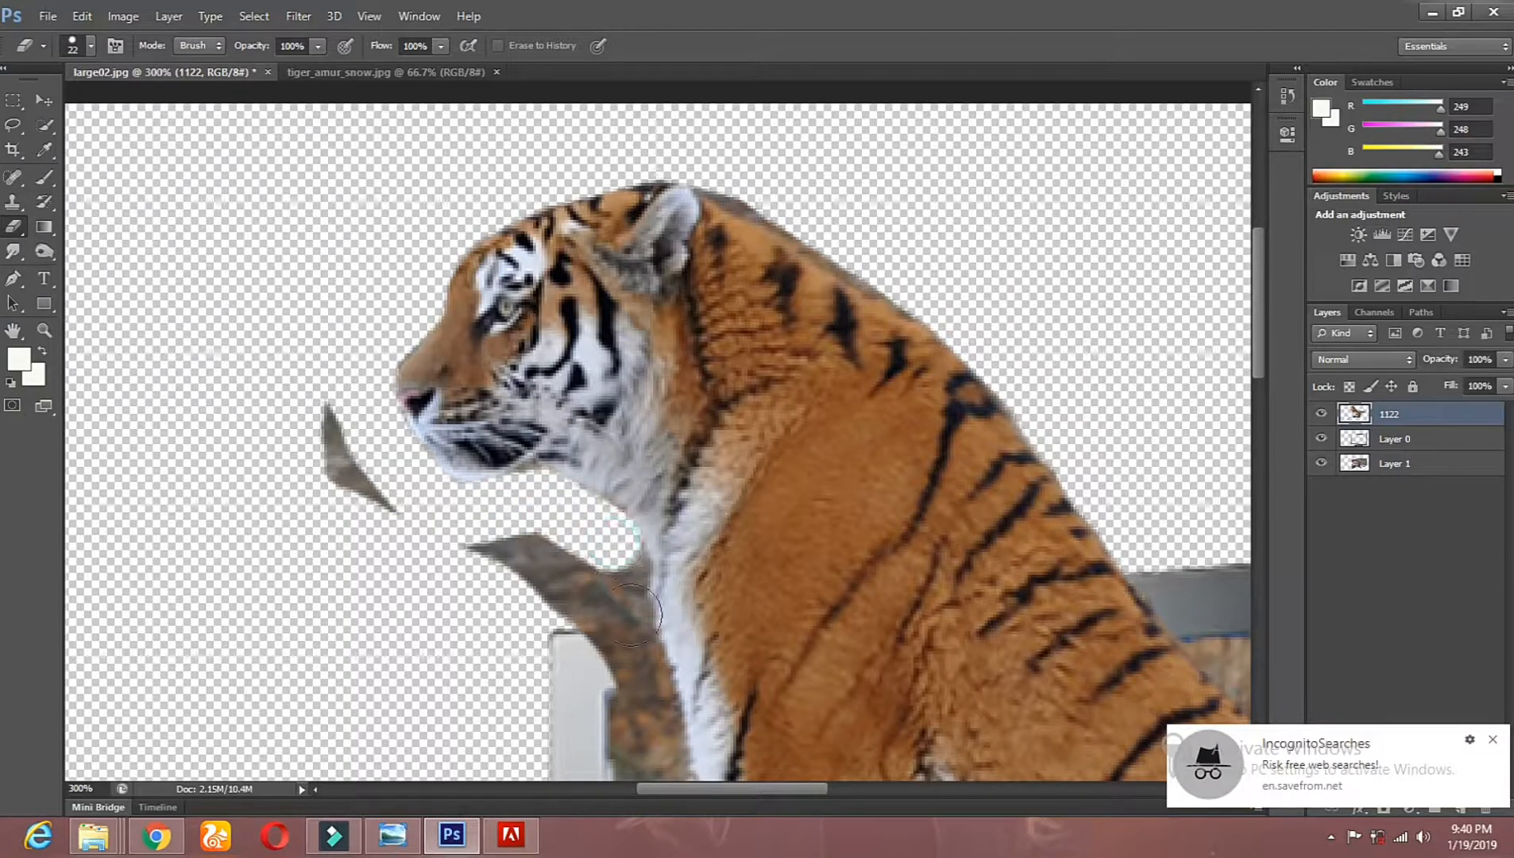
left_click(625, 627)
left_click_drag(747, 588, 719, 348)
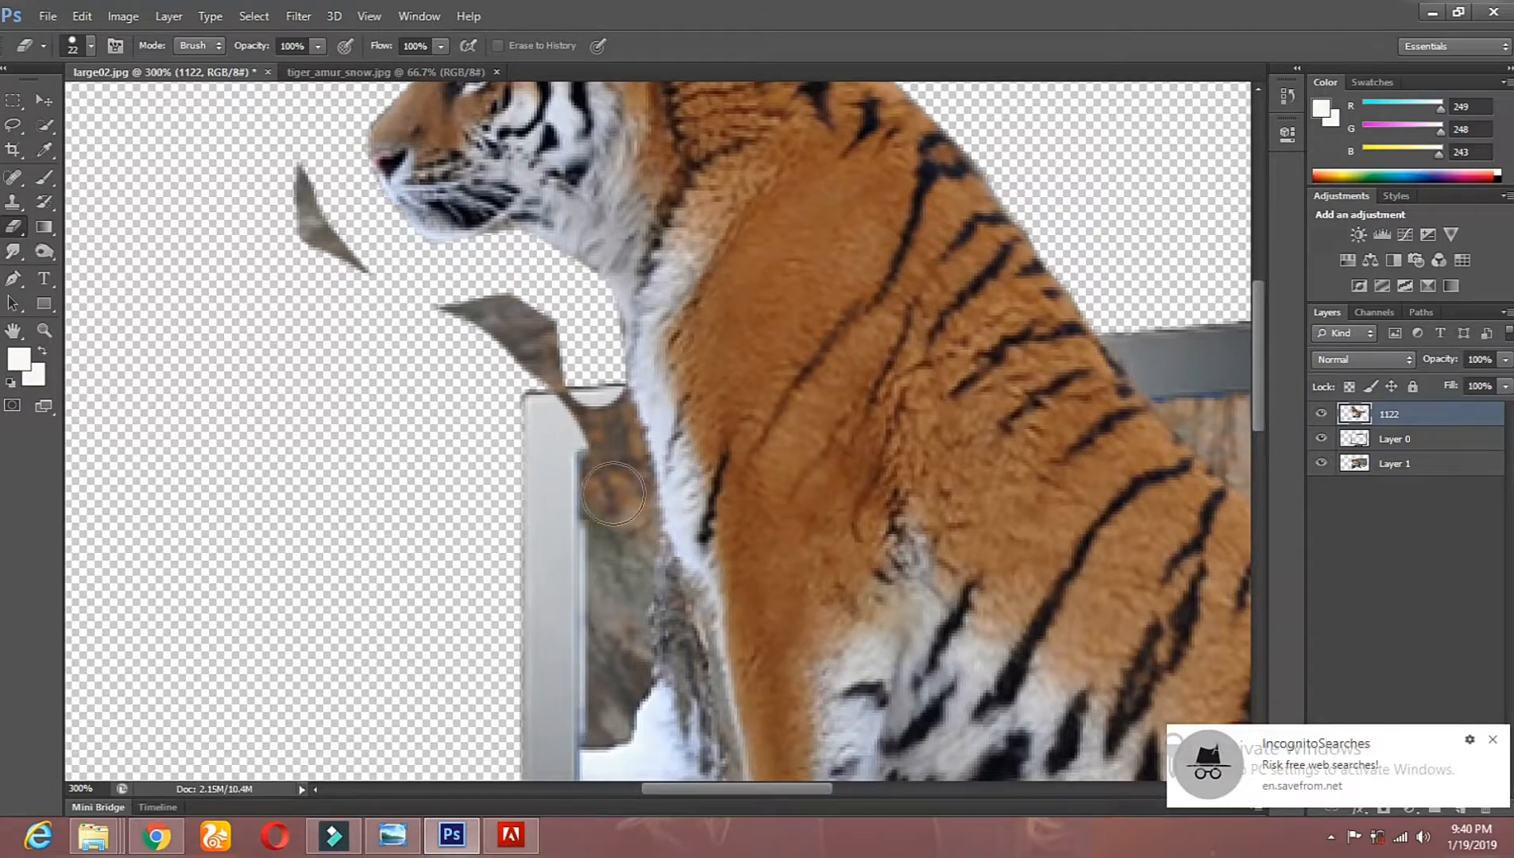
mouse_move(629, 492)
left_mouse_down()
mouse_move(562, 361)
mouse_move(467, 288)
mouse_move(555, 470)
left_mouse_up()
left_click_drag(266, 237, 375, 279)
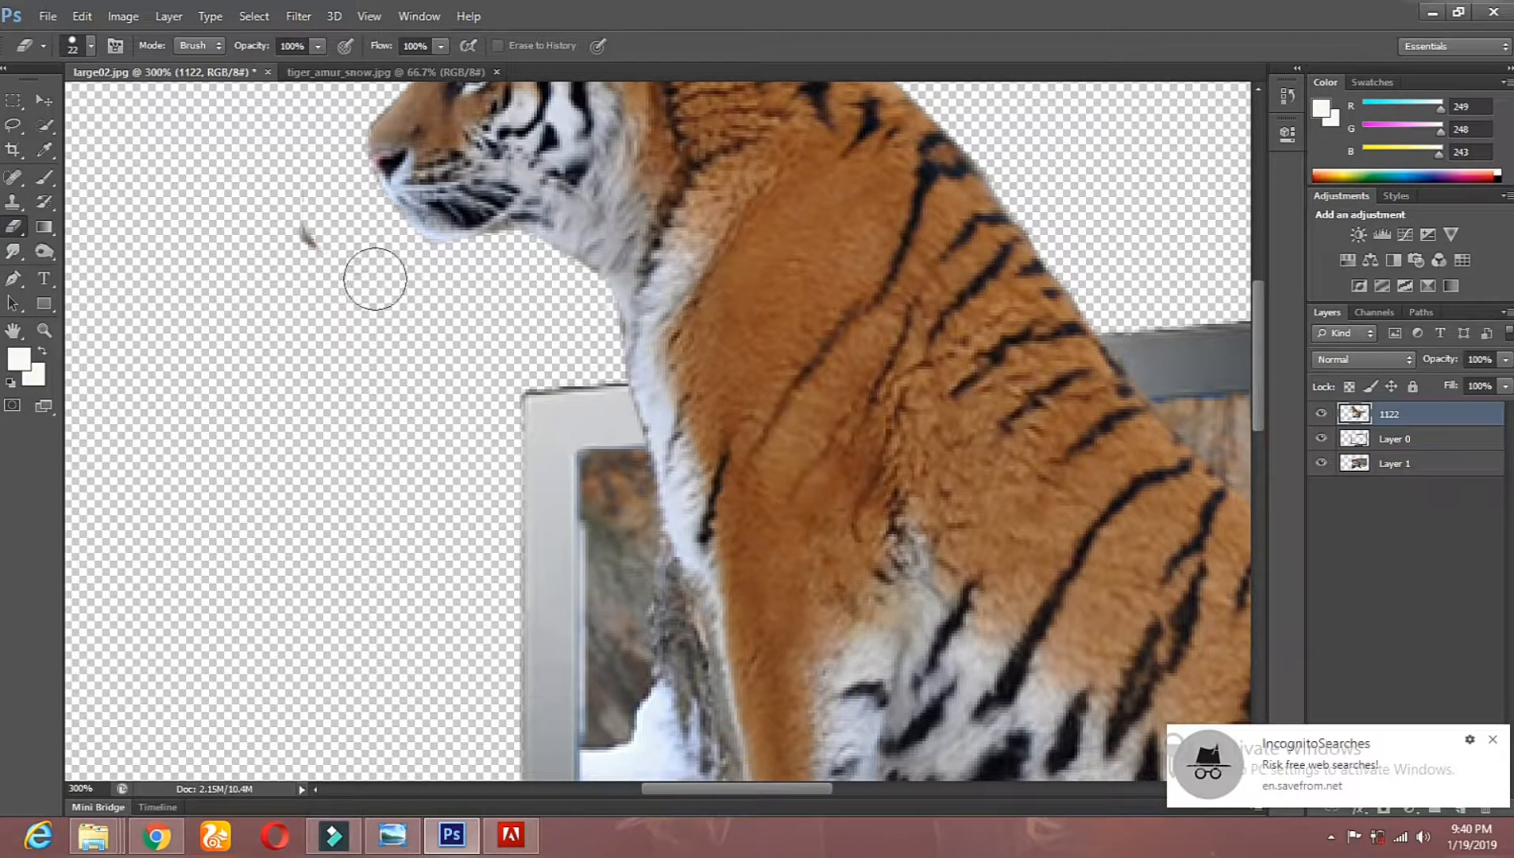
Step: Erase the leftover rock patch on the empty canvas to the left of the TV and check the whole composite
left_click(36, 337)
left_click(531, 431, "alt")
left_click(531, 432, "alt")
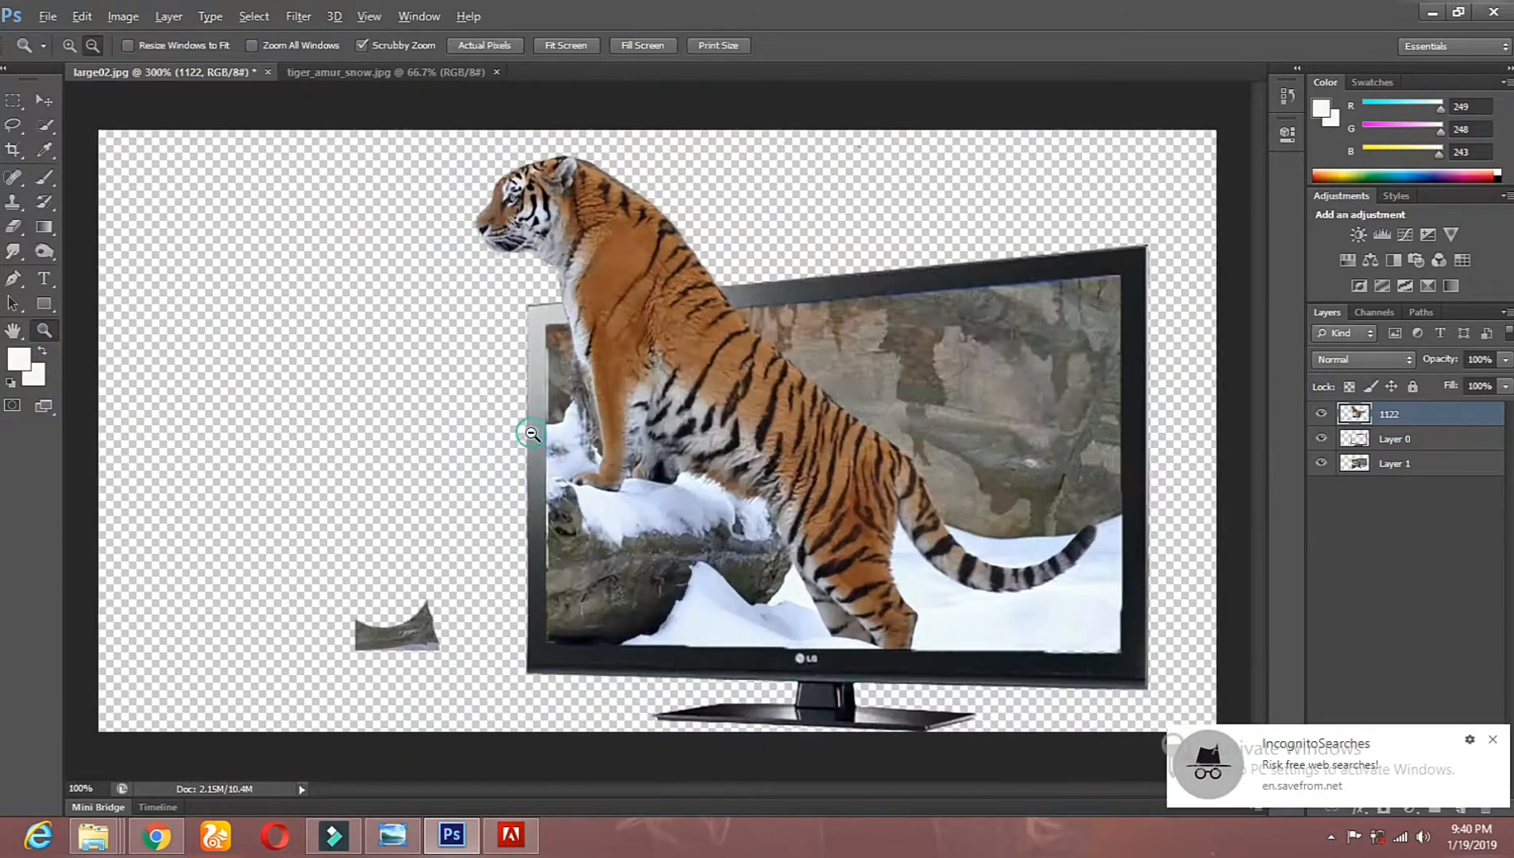
left_click(530, 432, "alt")
left_click(13, 226)
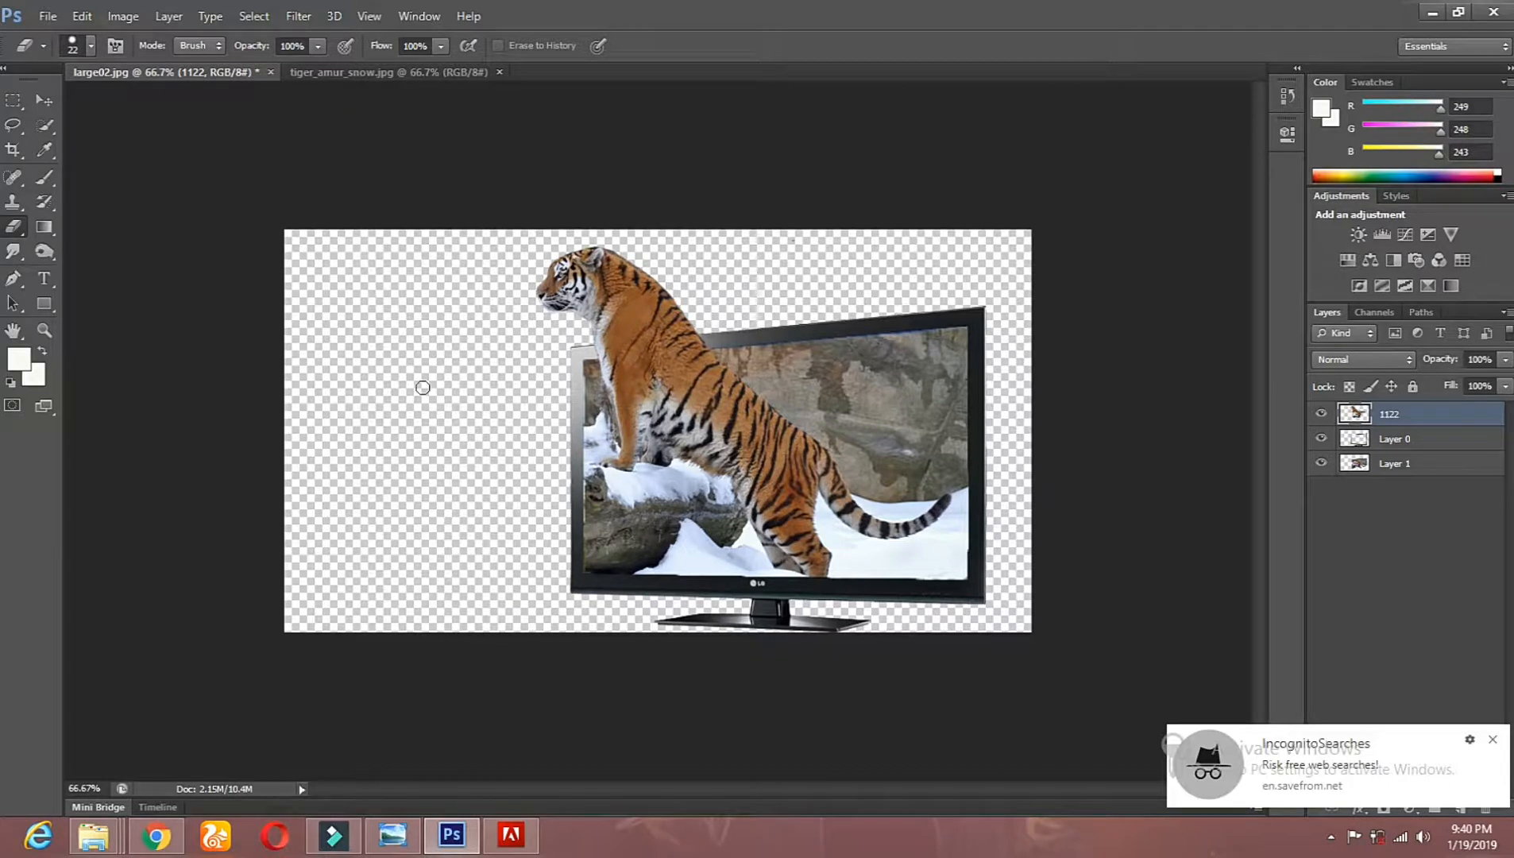
left_click(44, 330)
left_click(742, 244)
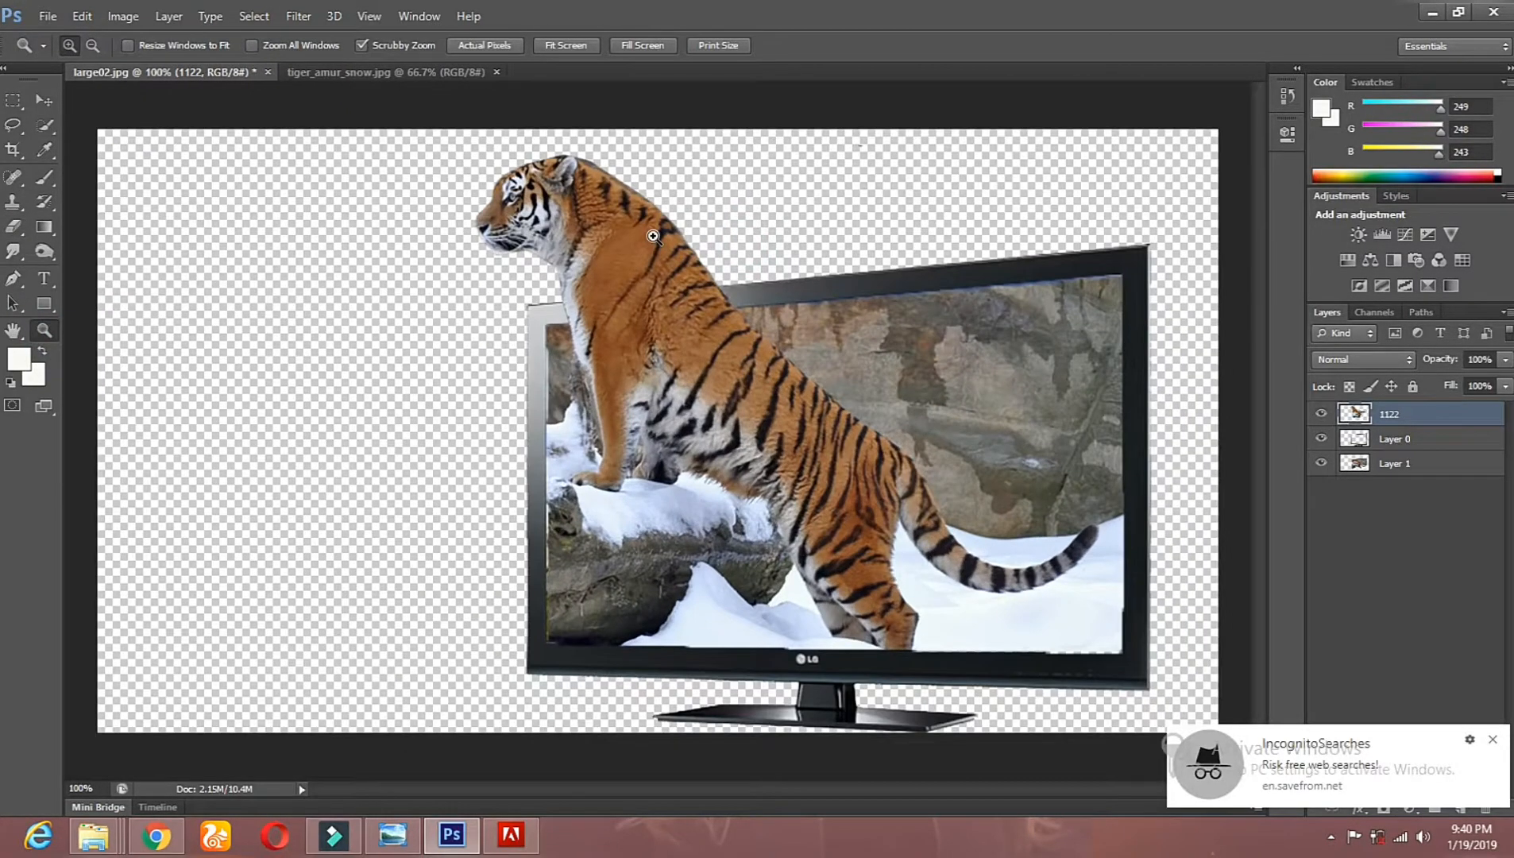
Step: Set up the Smudge tool with the 24 px spatter brush tip for working at 300% magnification around the tiger's head and neck
left_click(739, 238)
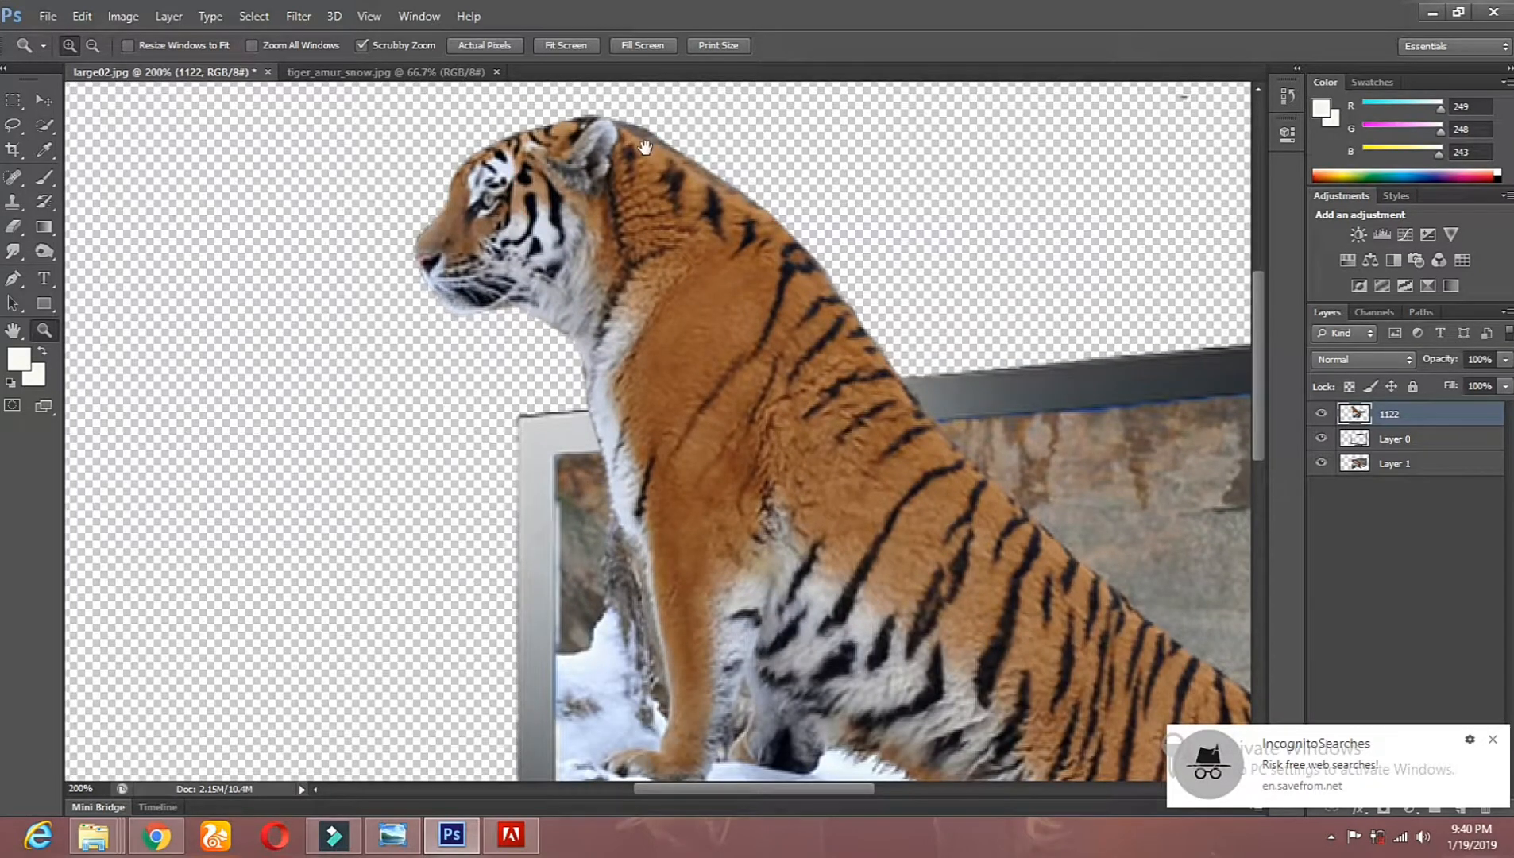
left_click(612, 264)
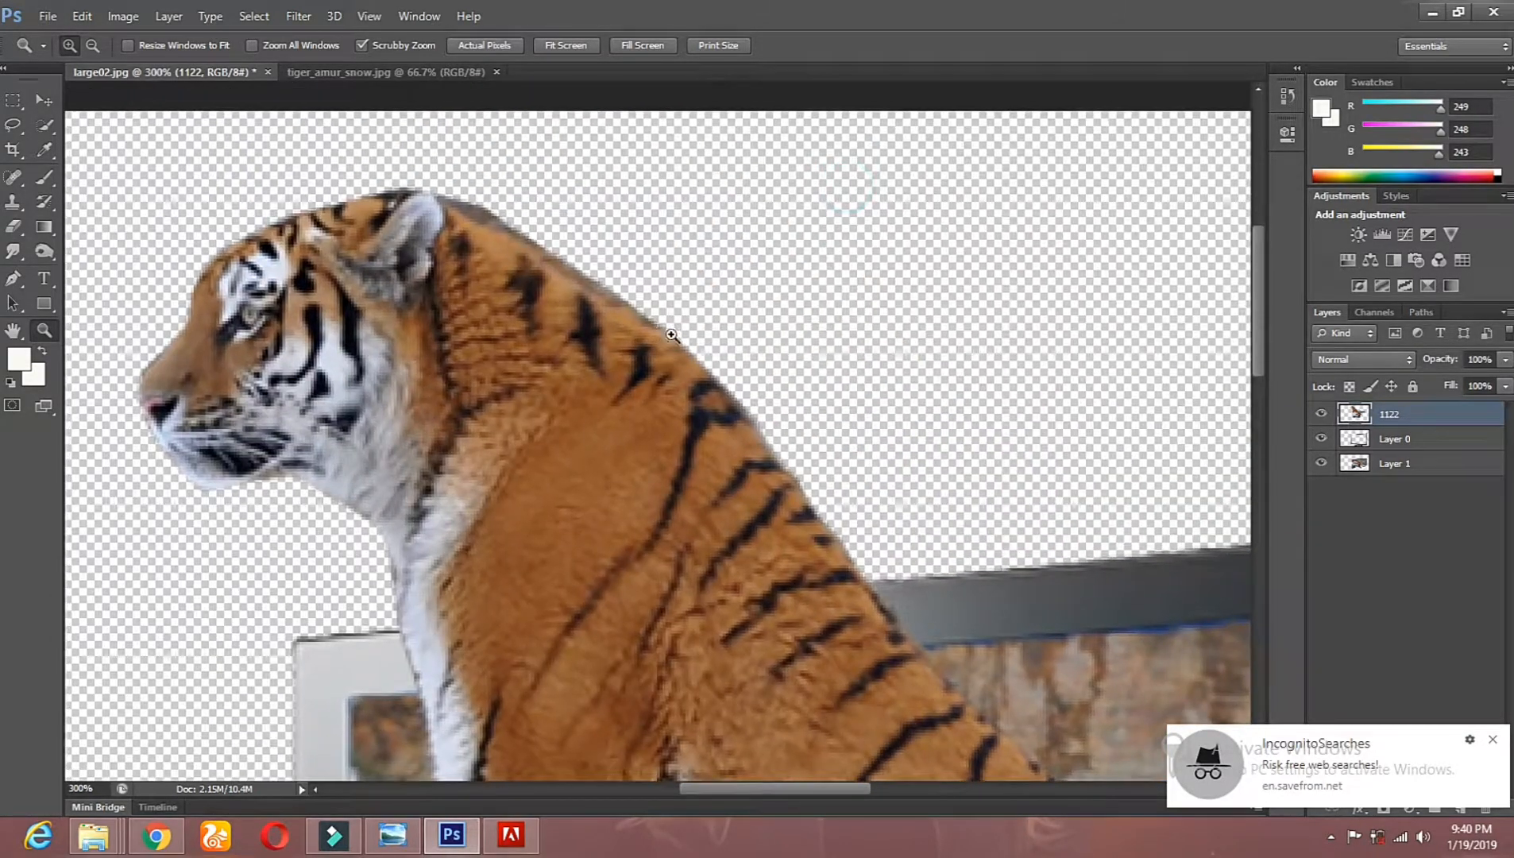
left_click(14, 253)
left_click(56, 284)
right_click(13, 256)
left_click(87, 286)
right_click(627, 356)
left_click_drag(827, 481, 830, 535)
left_click(801, 518)
left_click(892, 282)
Step: Smudge short fur strokes outward along the tiger's neck, shoulder and back, down to the TV's upper frame
mouse_move(522, 223)
left_mouse_down()
mouse_move(620, 231)
mouse_move(565, 242)
mouse_move(573, 259)
mouse_move(780, 280)
left_mouse_up()
left_click_drag(628, 304, 807, 310)
left_click_drag(701, 347, 849, 365)
left_click_drag(741, 405, 973, 408)
left_click_drag(772, 449, 1010, 501)
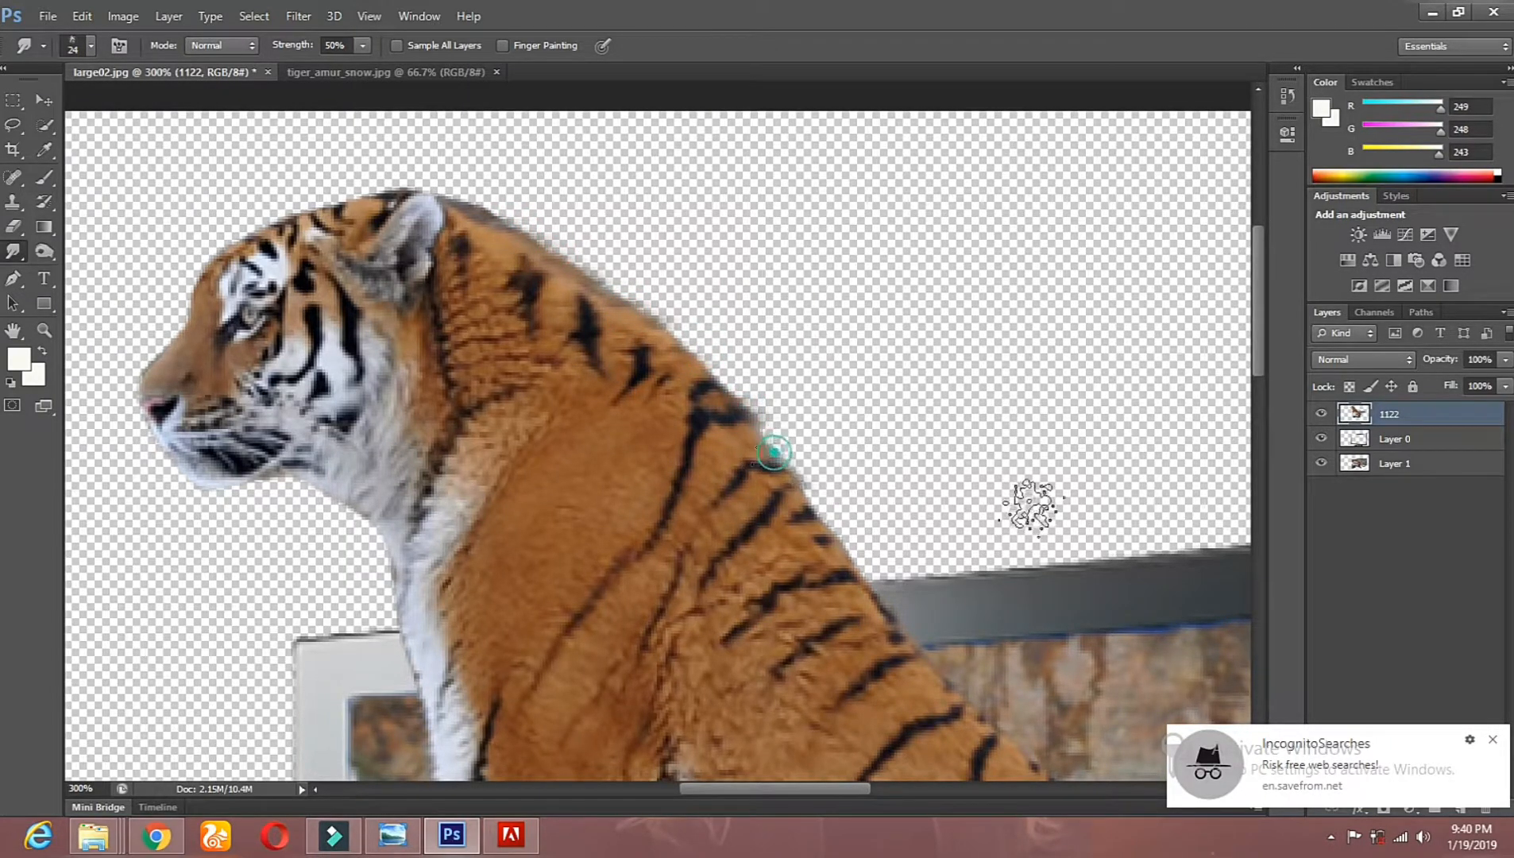
left_click_drag(786, 503, 1085, 544)
left_click_drag(835, 542, 940, 548)
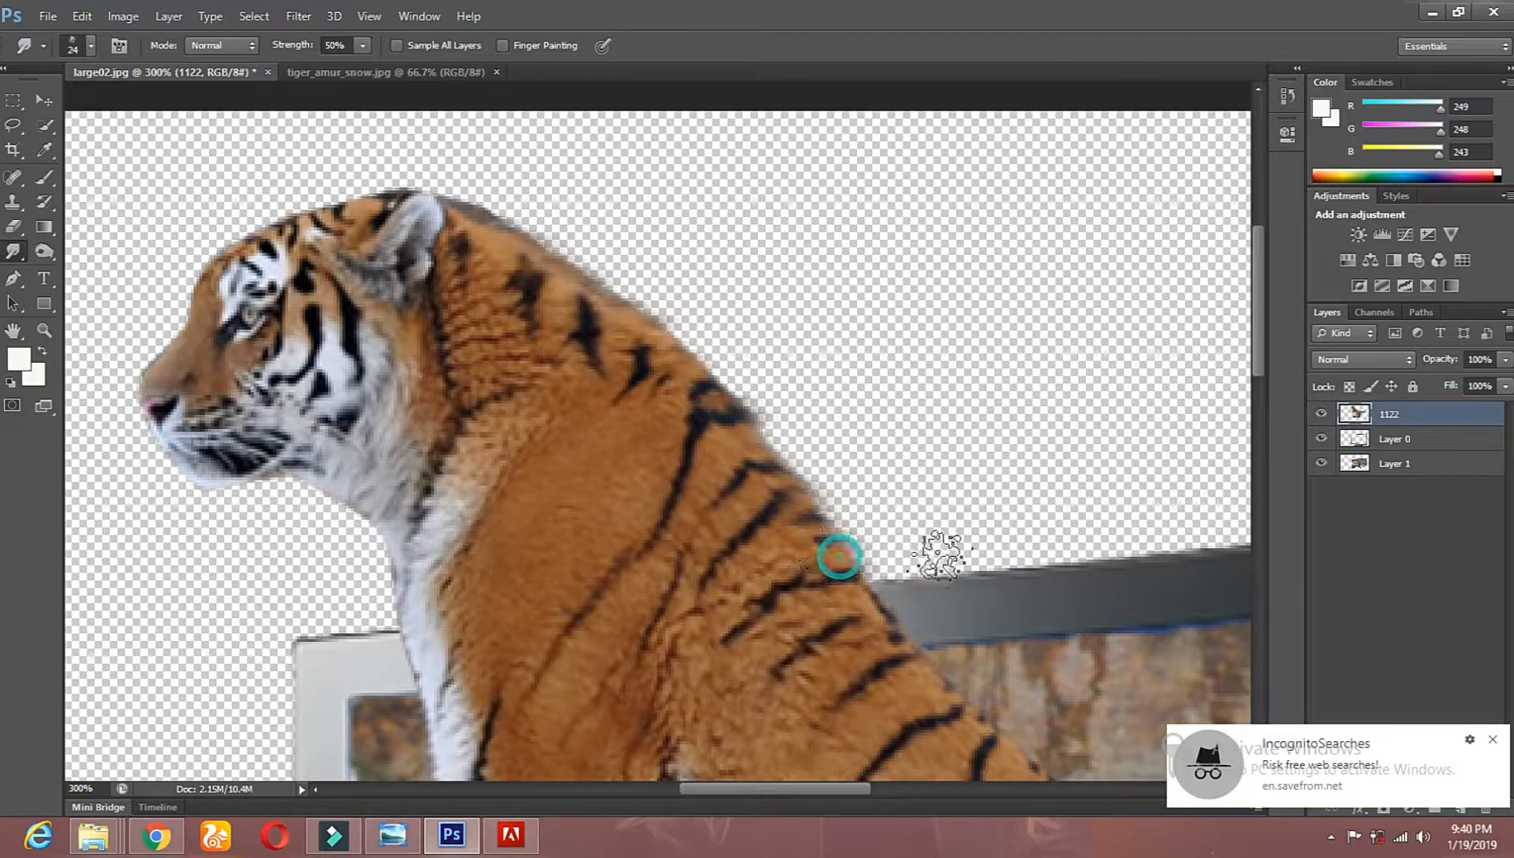
left_click_drag(735, 422, 940, 451)
left_click_drag(711, 389, 801, 382)
left_click_drag(695, 360, 775, 366)
mouse_move(657, 344)
left_mouse_down()
mouse_move(694, 331)
mouse_move(826, 349)
left_mouse_up()
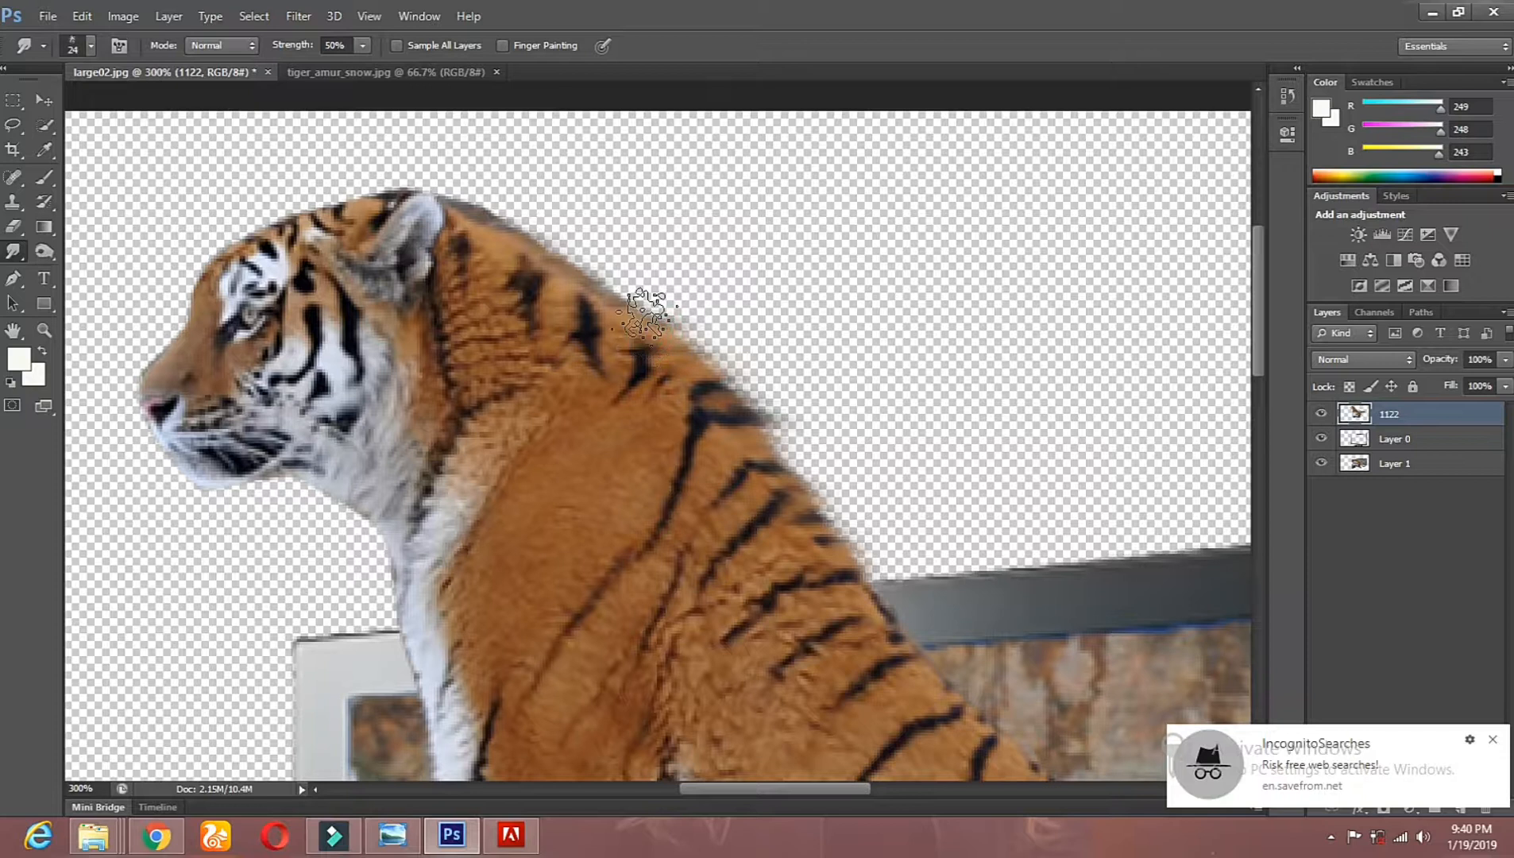
left_click_drag(603, 292, 816, 285)
left_click_drag(561, 261, 819, 242)
left_click_drag(520, 235, 721, 203)
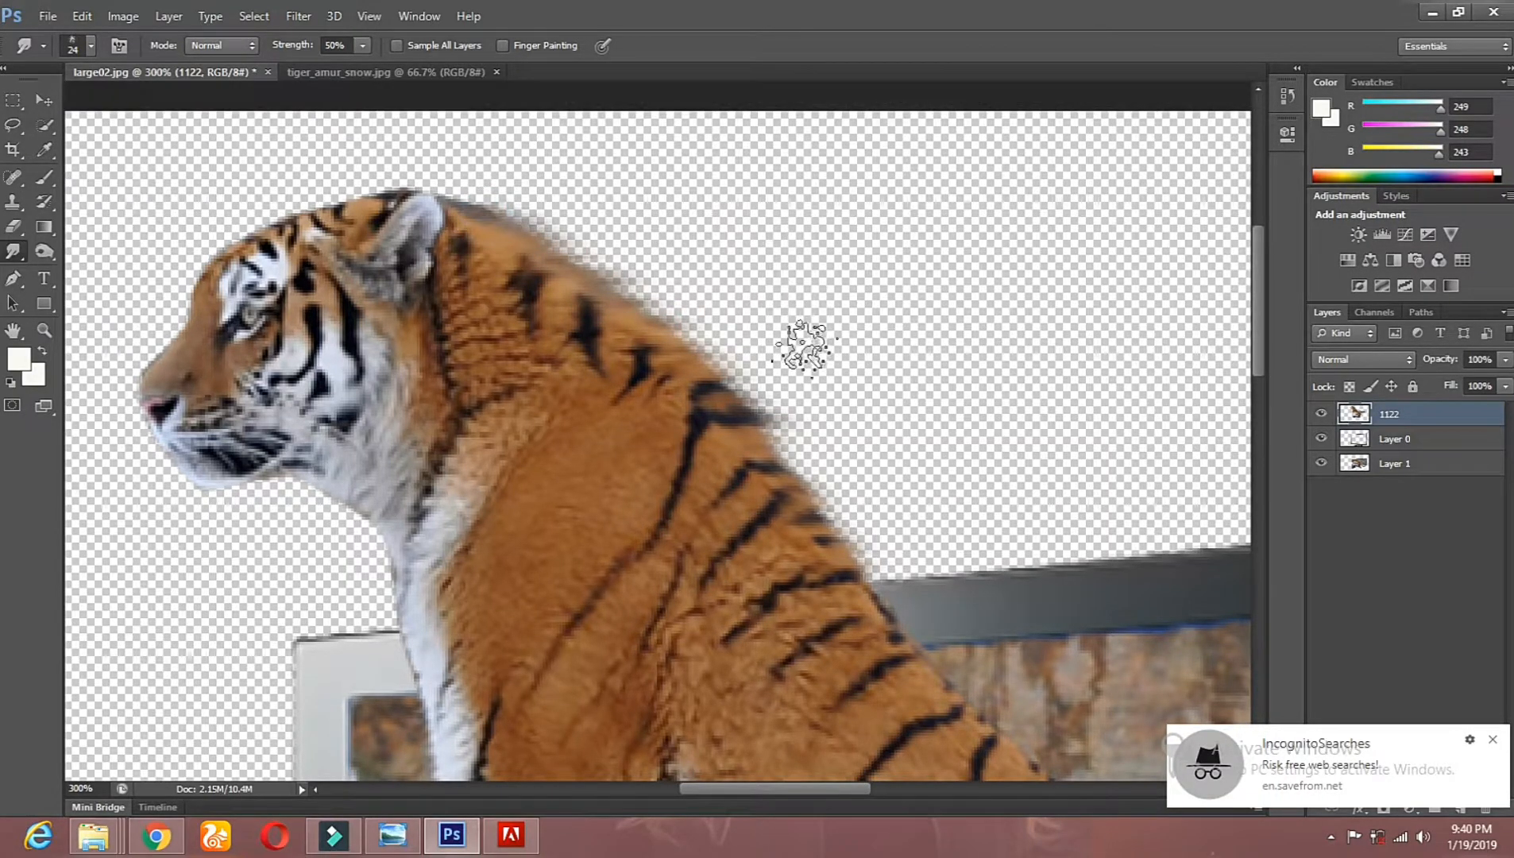
left_click_drag(770, 460, 970, 445)
left_click_drag(787, 531, 1082, 514)
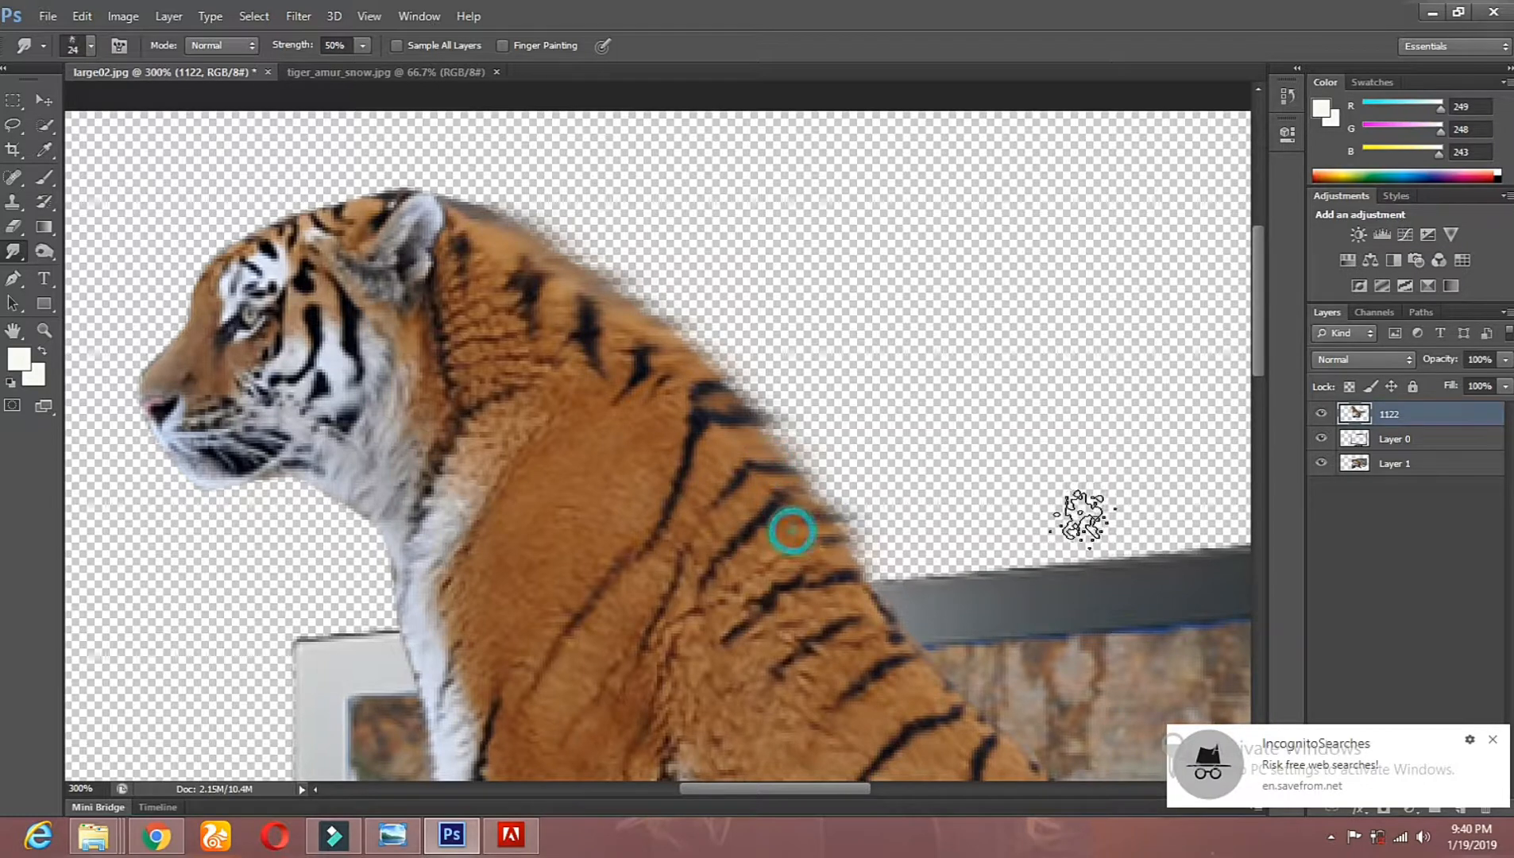
left_click_drag(850, 588, 902, 584)
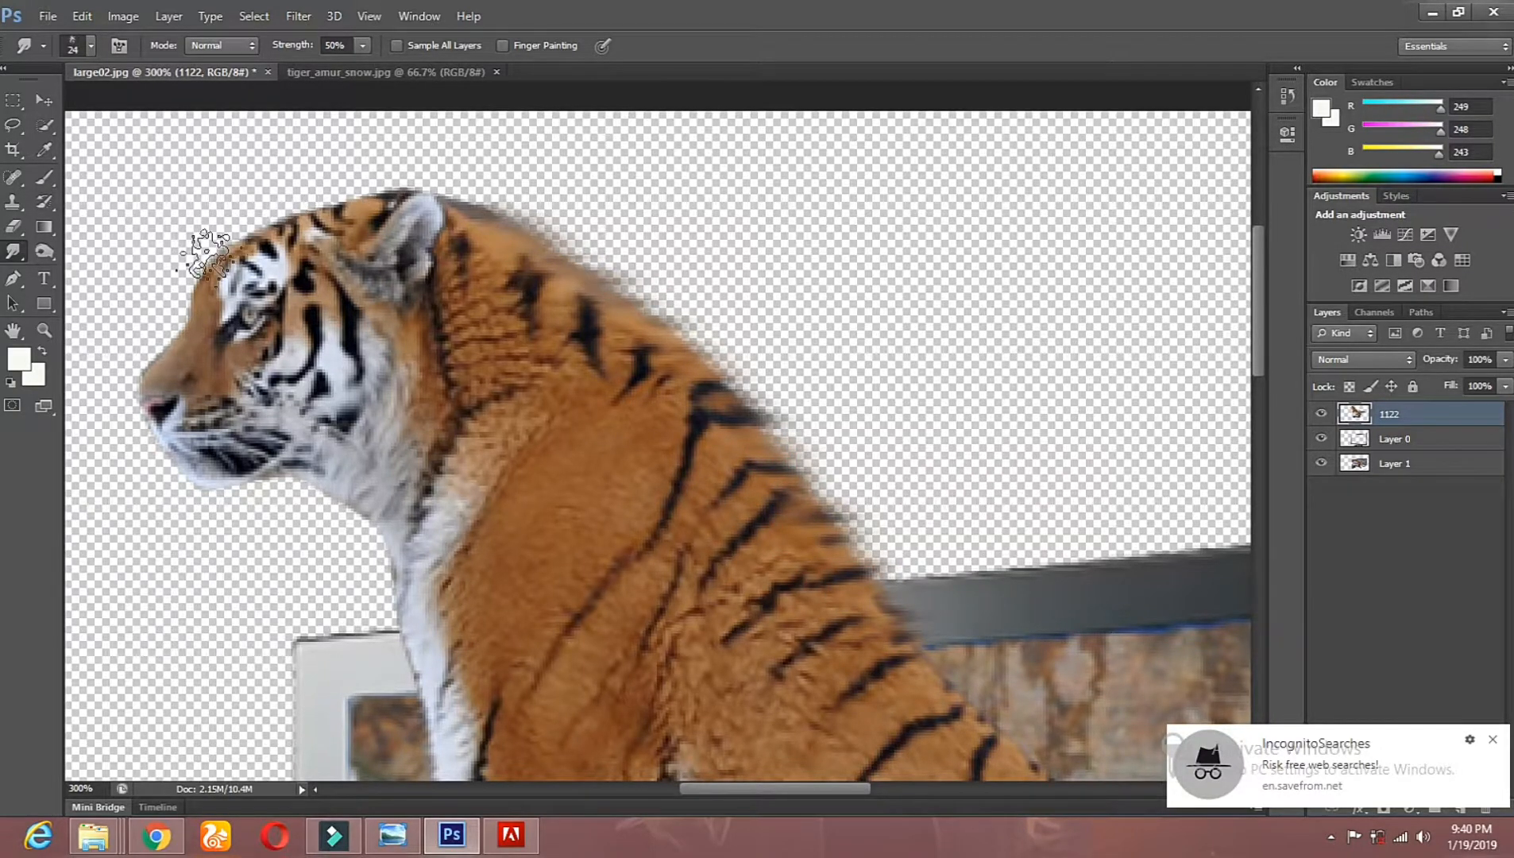
Step: Smudge the fur outward along the tiger's forehead and the top of its head in front of the ear
left_click(159, 331)
mouse_move(170, 325)
left_mouse_down()
mouse_move(206, 234)
mouse_move(241, 196)
left_mouse_up()
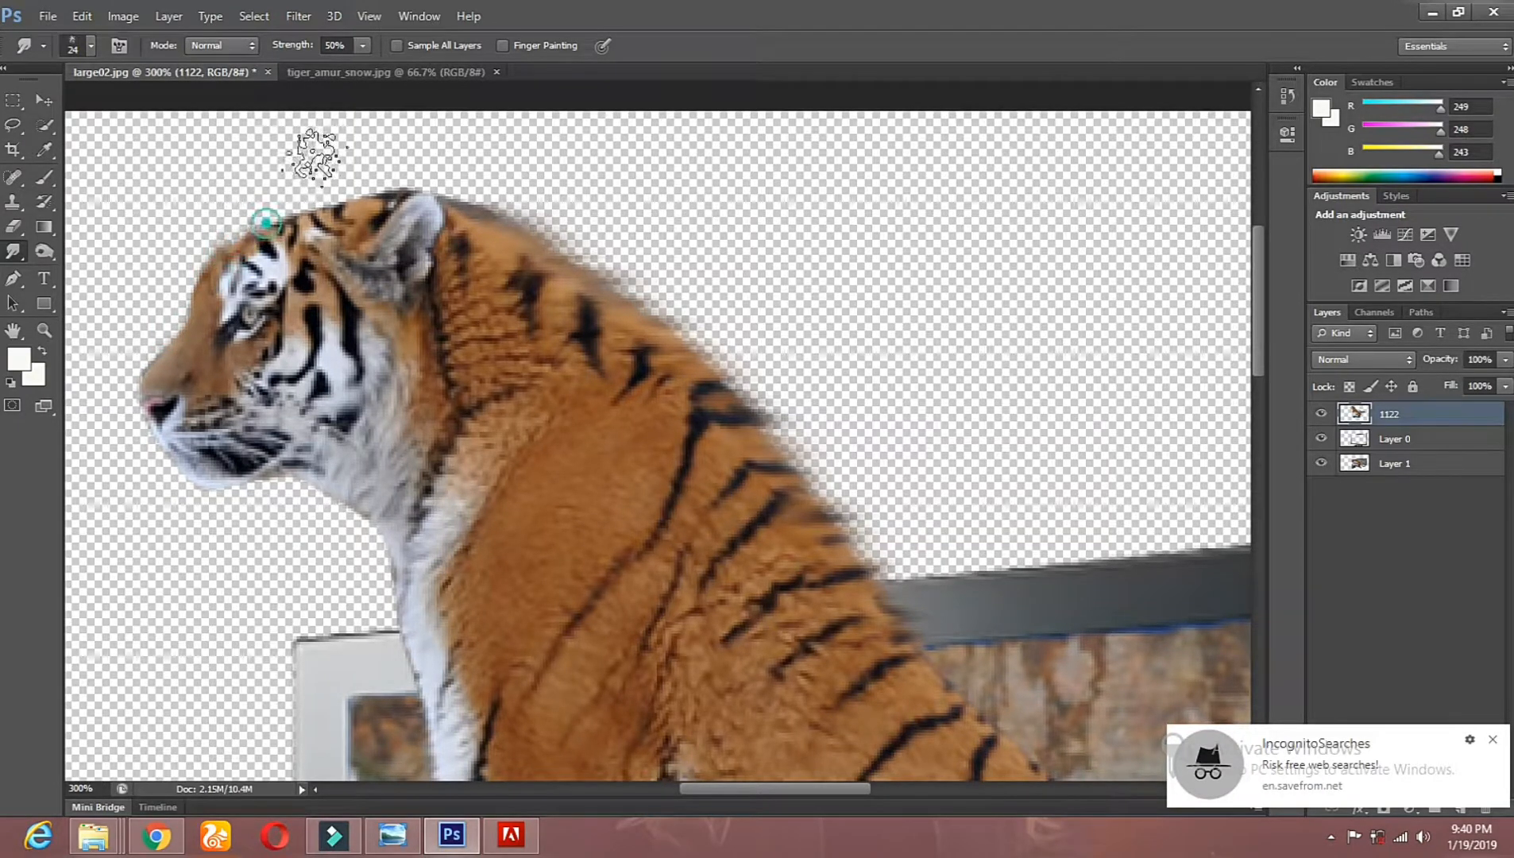
left_click(311, 196)
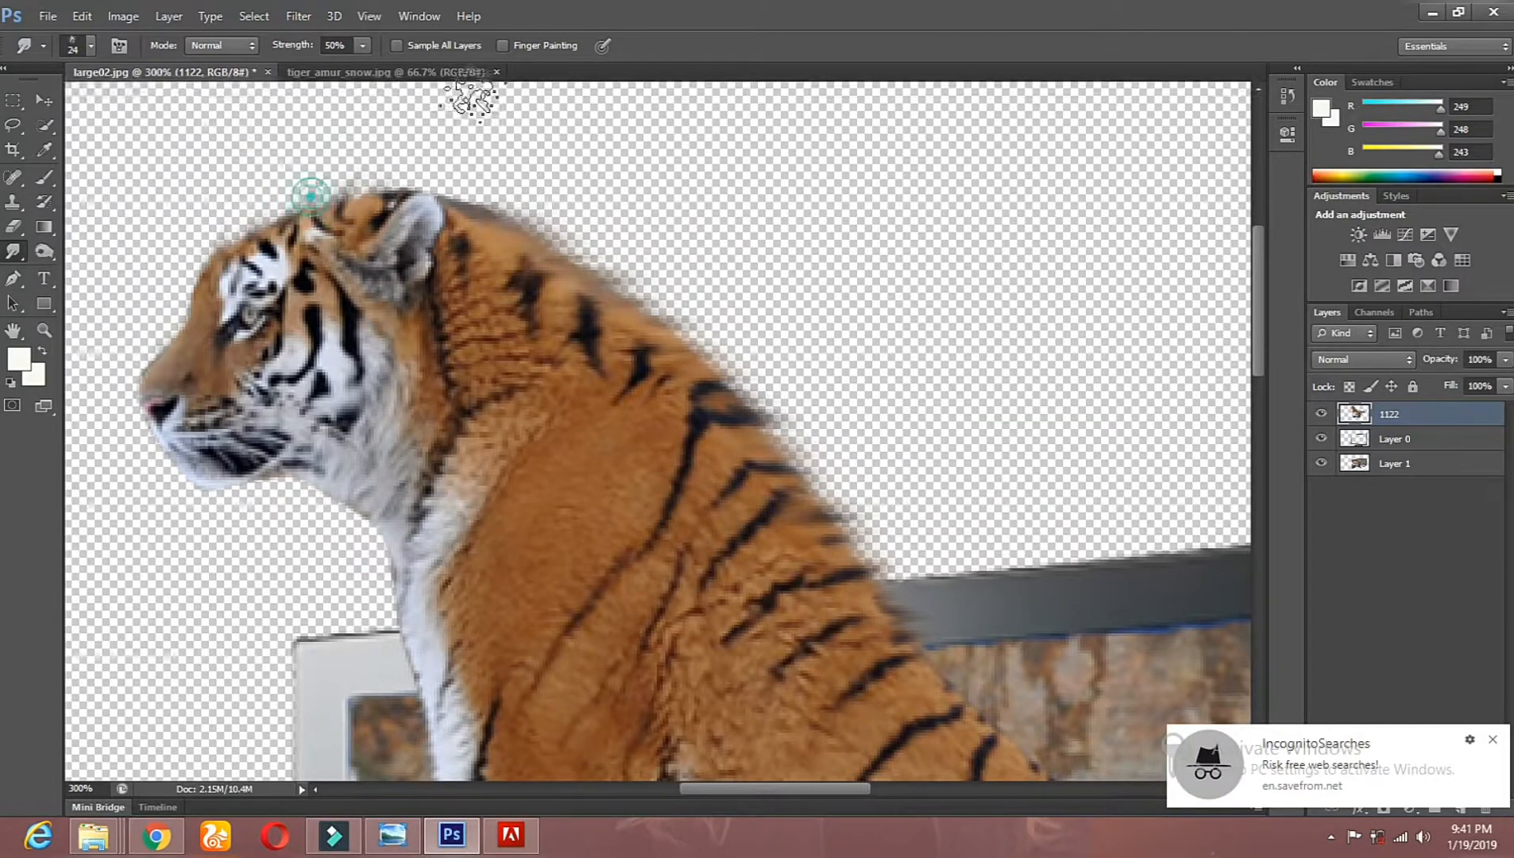
left_click(356, 201)
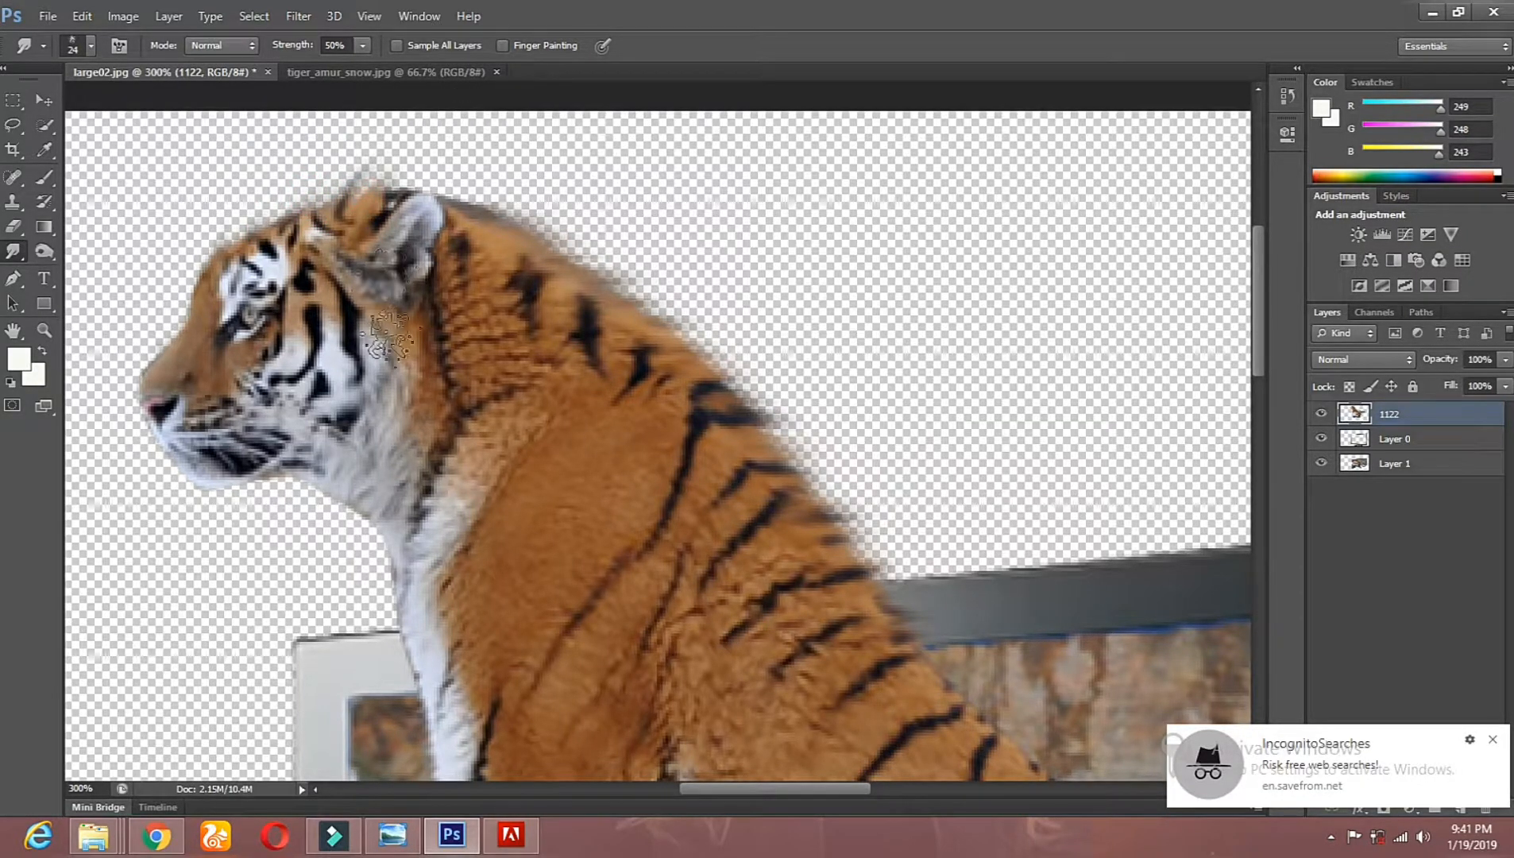
Step: Smudge the white fur downward beneath the tiger's jaw, throat and chin
left_click(363, 517)
left_click_drag(350, 531, 329, 596)
left_click_drag(342, 492, 309, 598)
mouse_move(319, 496)
left_mouse_down()
mouse_move(294, 569)
mouse_move(306, 513)
mouse_move(320, 537)
mouse_move(350, 533)
mouse_move(348, 617)
left_mouse_up()
left_click_drag(385, 544, 363, 601)
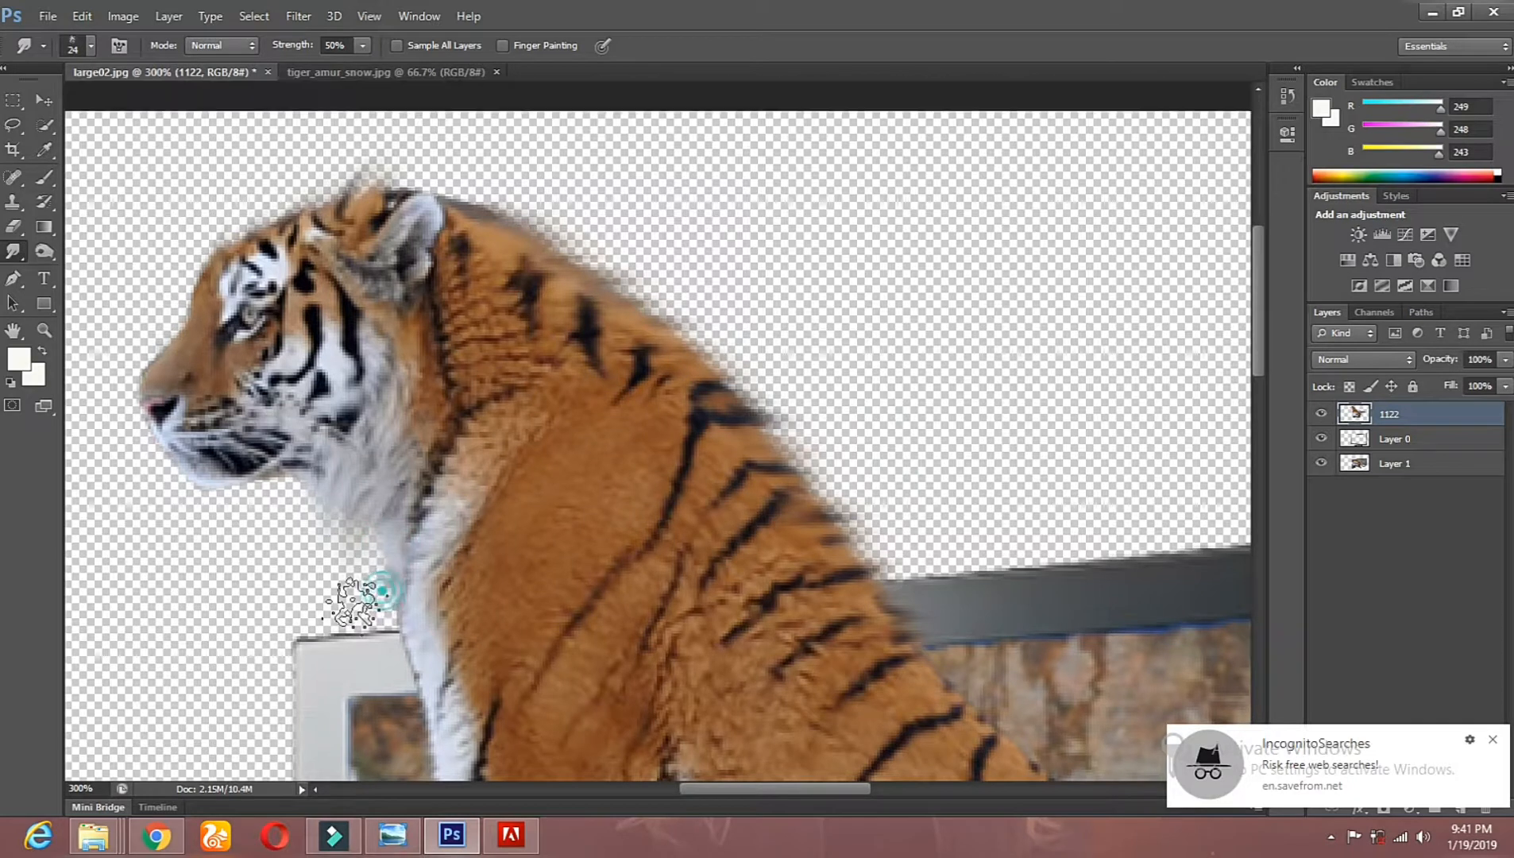
left_click_drag(301, 481, 332, 522)
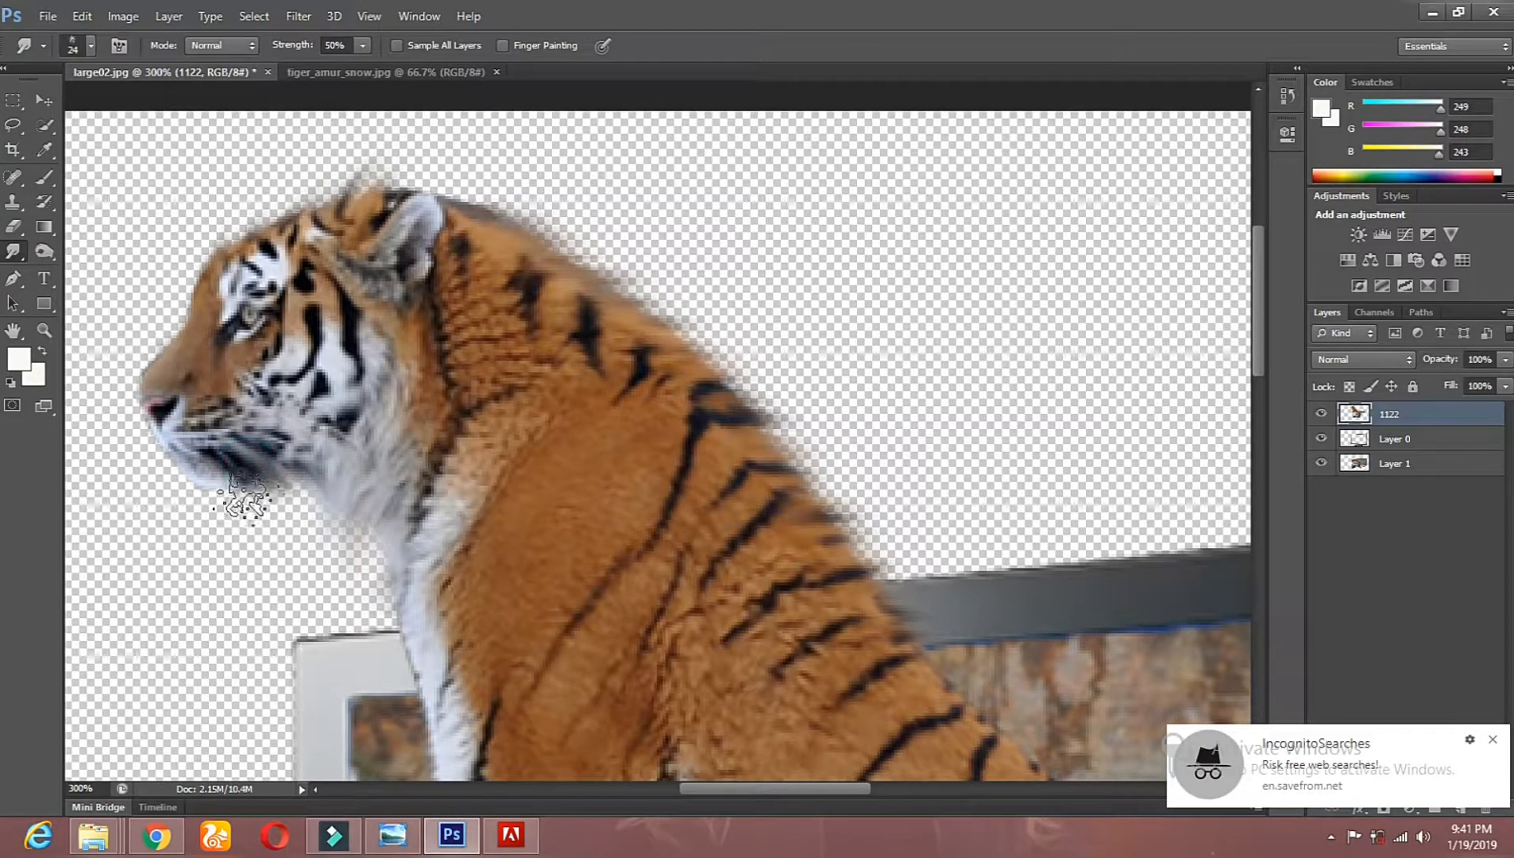
mouse_move(253, 478)
left_mouse_down()
mouse_move(292, 486)
mouse_move(227, 491)
left_mouse_up()
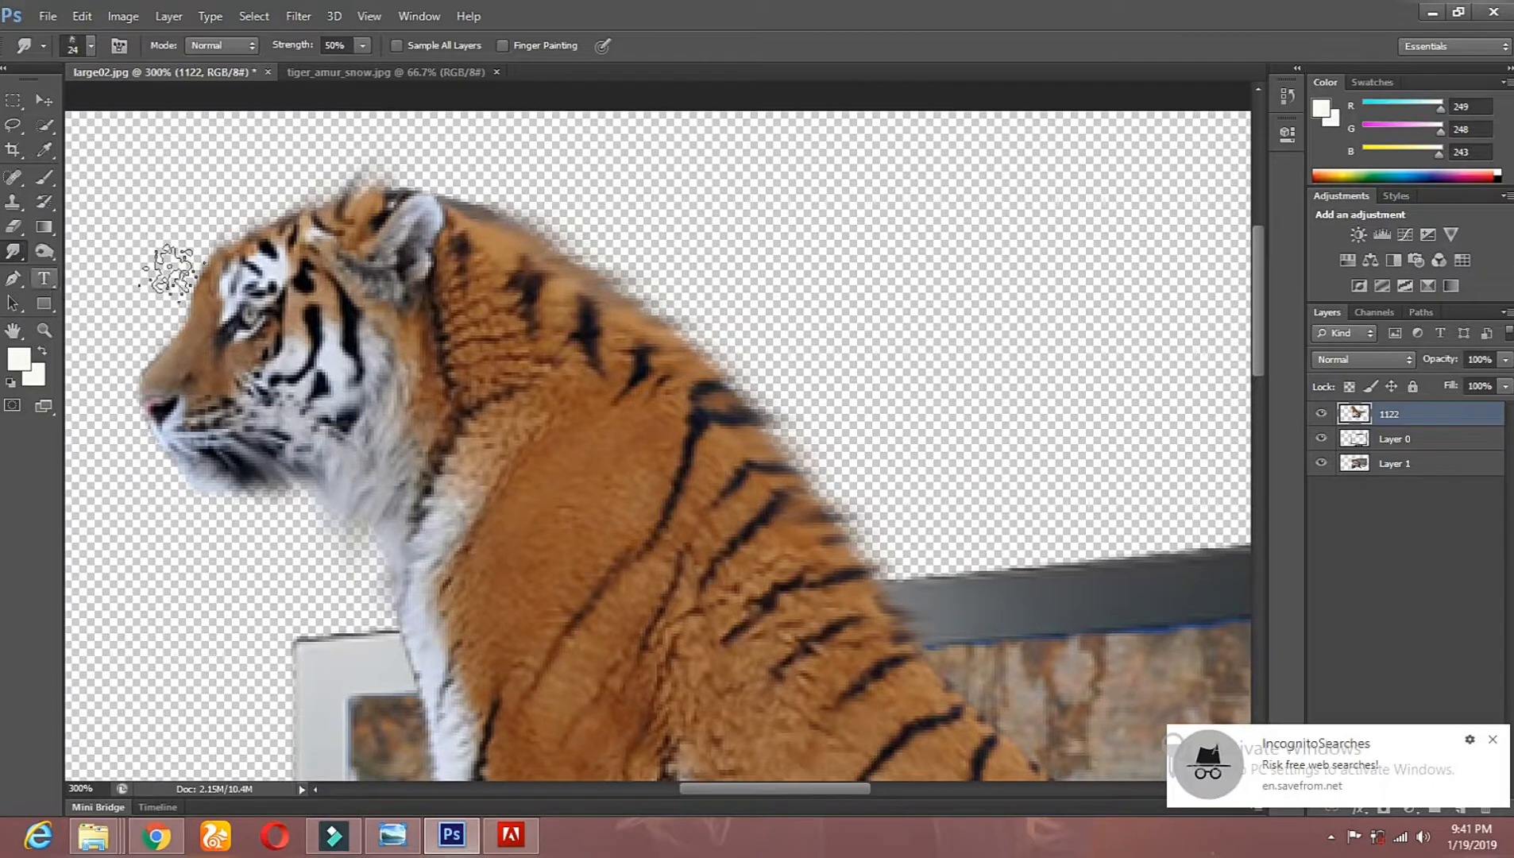
Step: Smudge the tiger's back edge with a soft round 54 px brush at 0% hardness and check the whole composite at 100%
right_click(501, 322)
left_click_drag(704, 499, 702, 451)
left_click(527, 459)
right_click(649, 157)
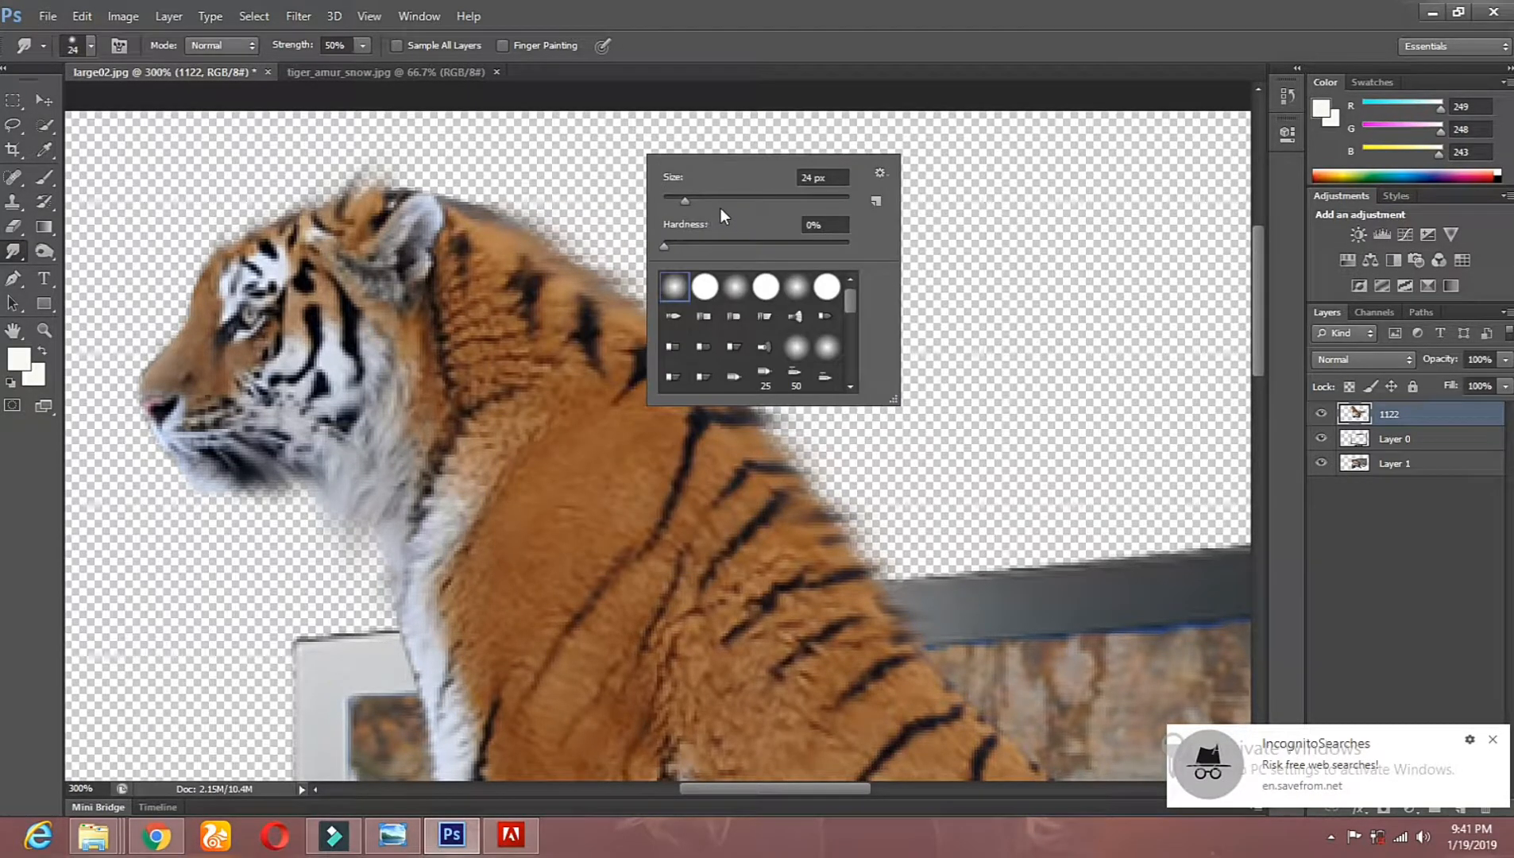
left_click(515, 212)
mouse_move(524, 213)
left_mouse_down()
mouse_move(666, 284)
mouse_move(727, 338)
mouse_move(747, 404)
mouse_move(774, 402)
mouse_move(859, 480)
mouse_move(895, 541)
mouse_move(889, 564)
mouse_move(930, 574)
mouse_move(908, 636)
left_mouse_up()
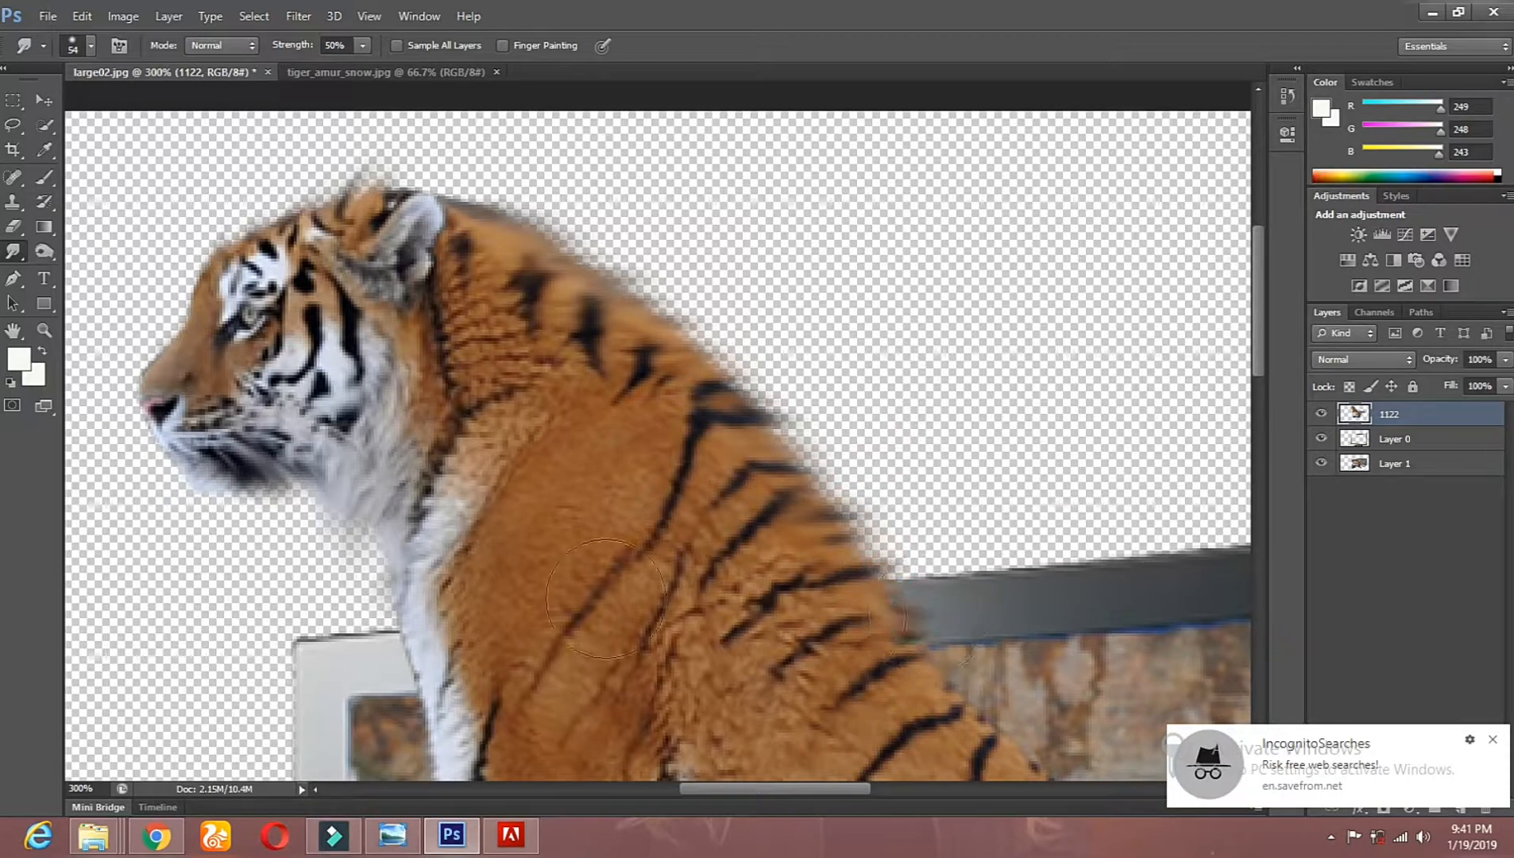
left_click(49, 333)
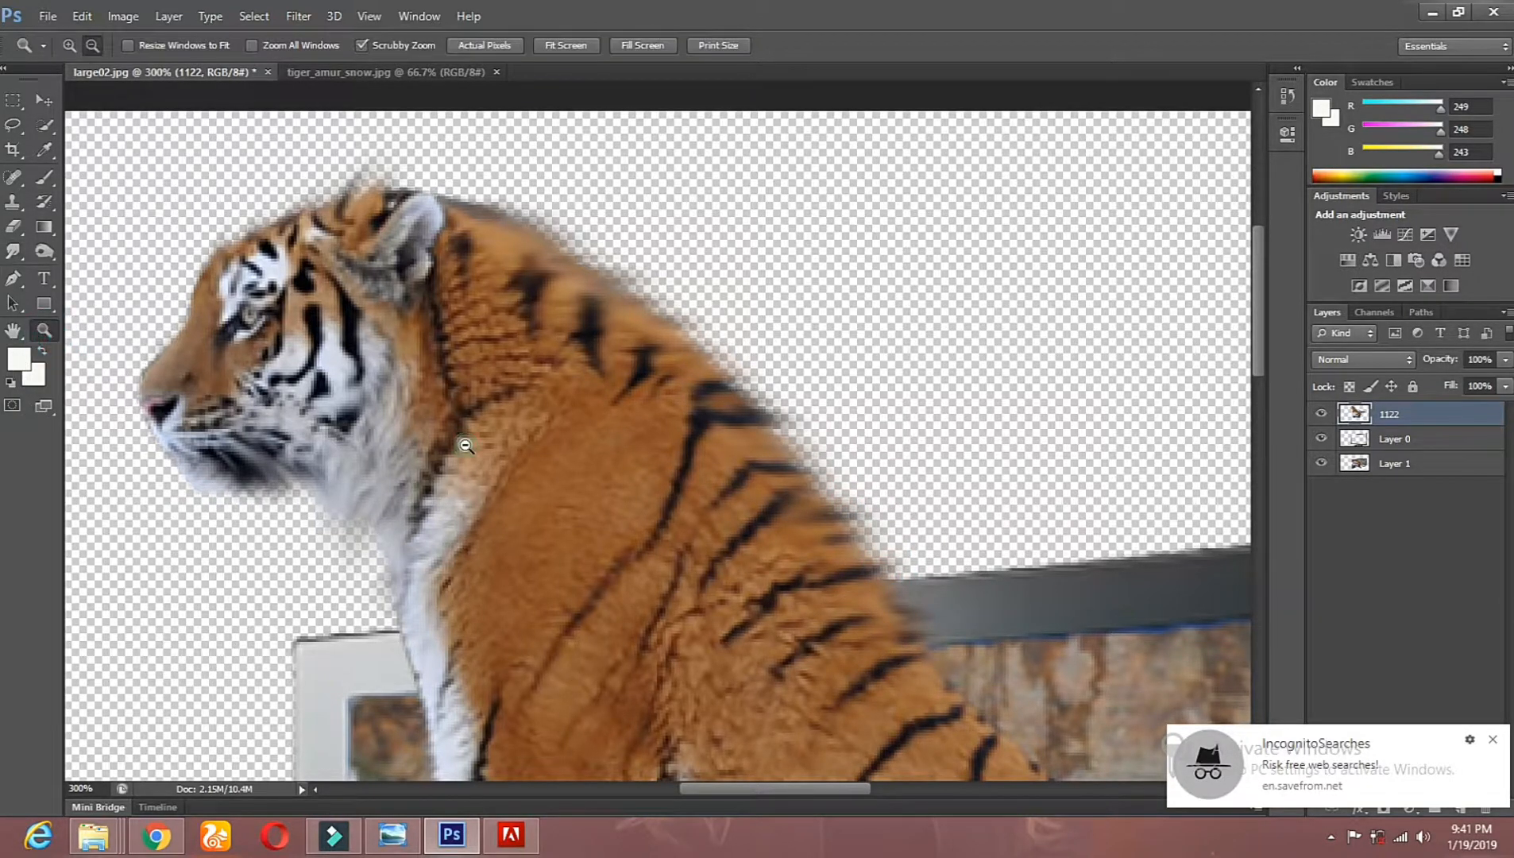
left_click(464, 443, "alt")
left_click(463, 442, "alt")
left_click(464, 442, "alt")
left_click(696, 409)
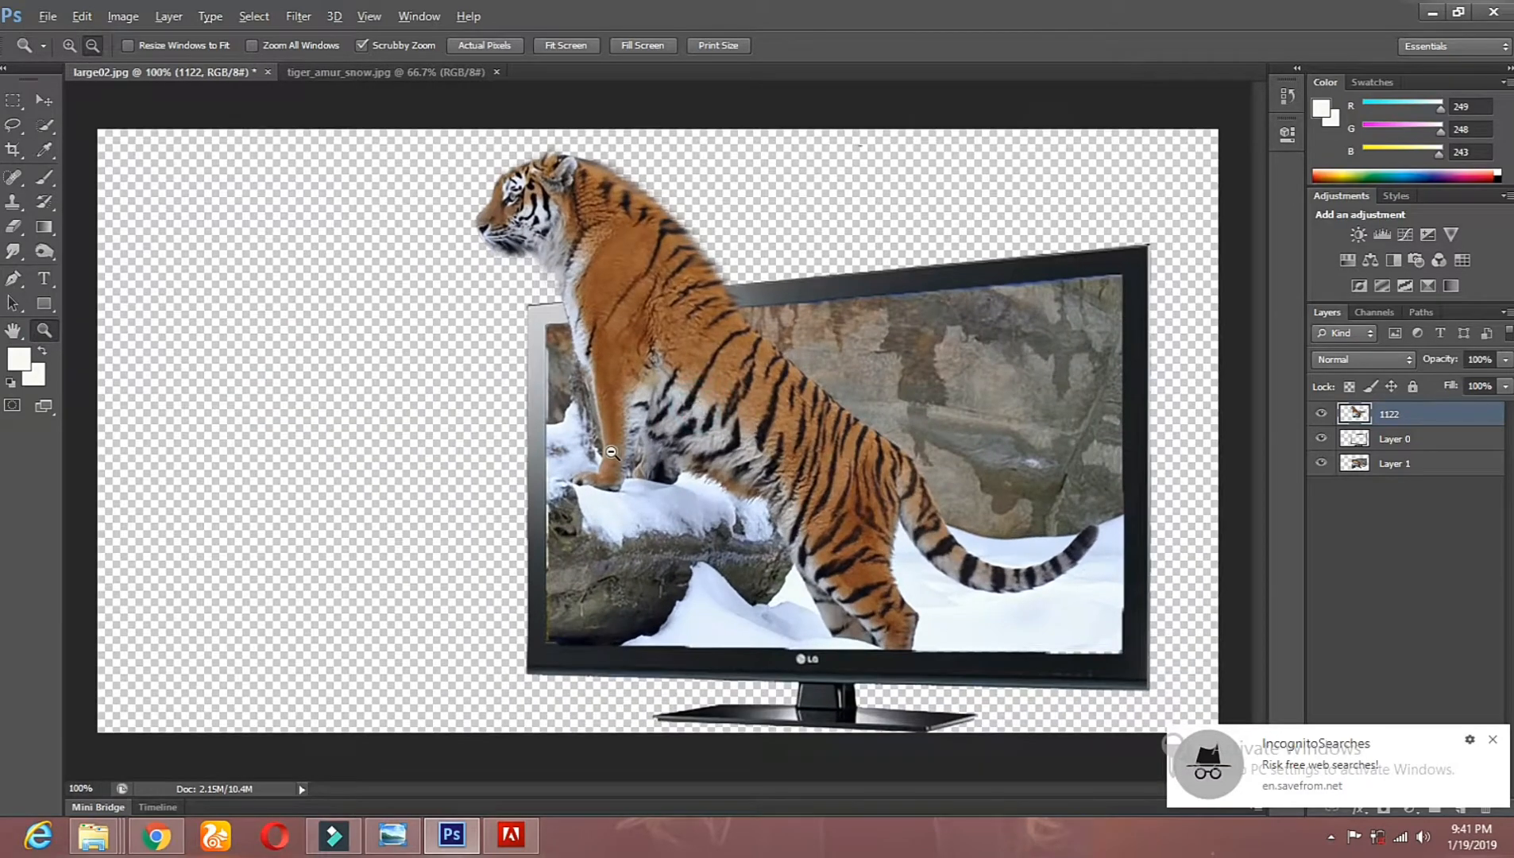
left_click(611, 452, "alt")
left_click(635, 361)
Step: Start opening another image and look through the Desktop files for a background picture
left_click(48, 16)
left_click(70, 51)
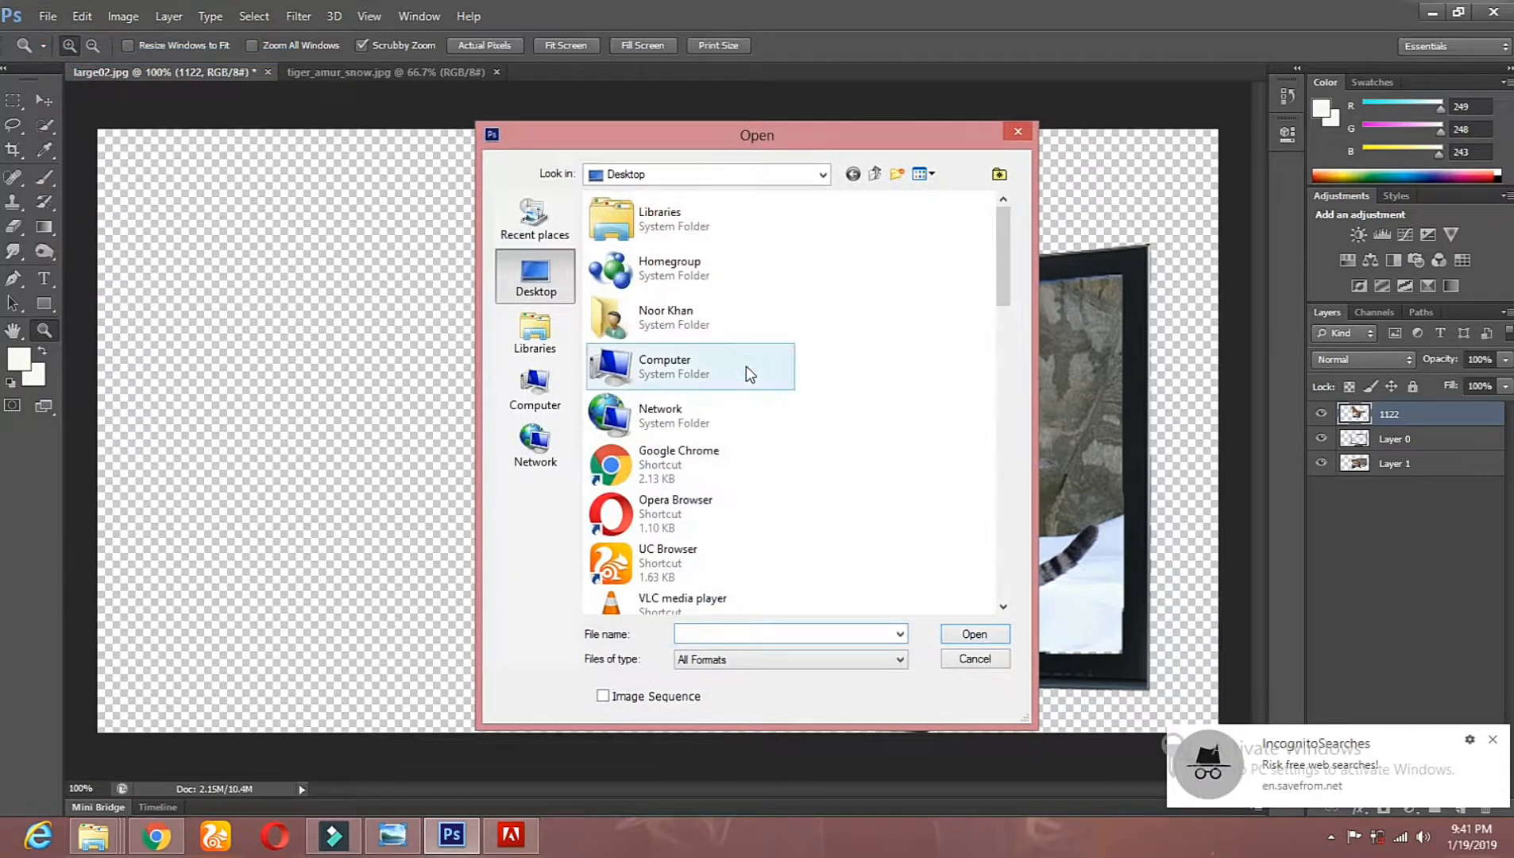
scroll(751, 373, "down", 5)
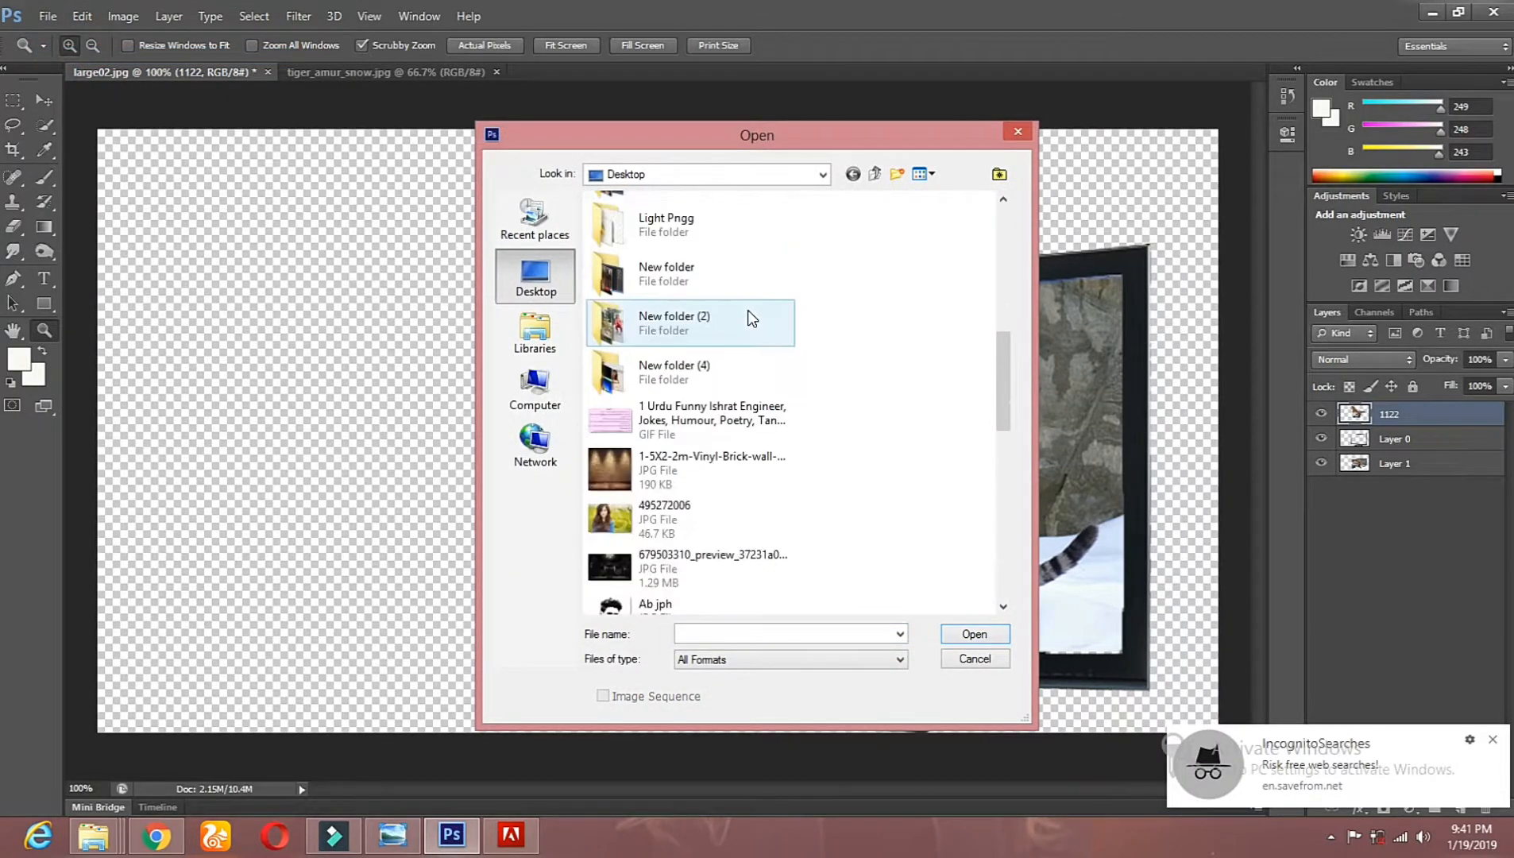
scroll(748, 310, "down", 8)
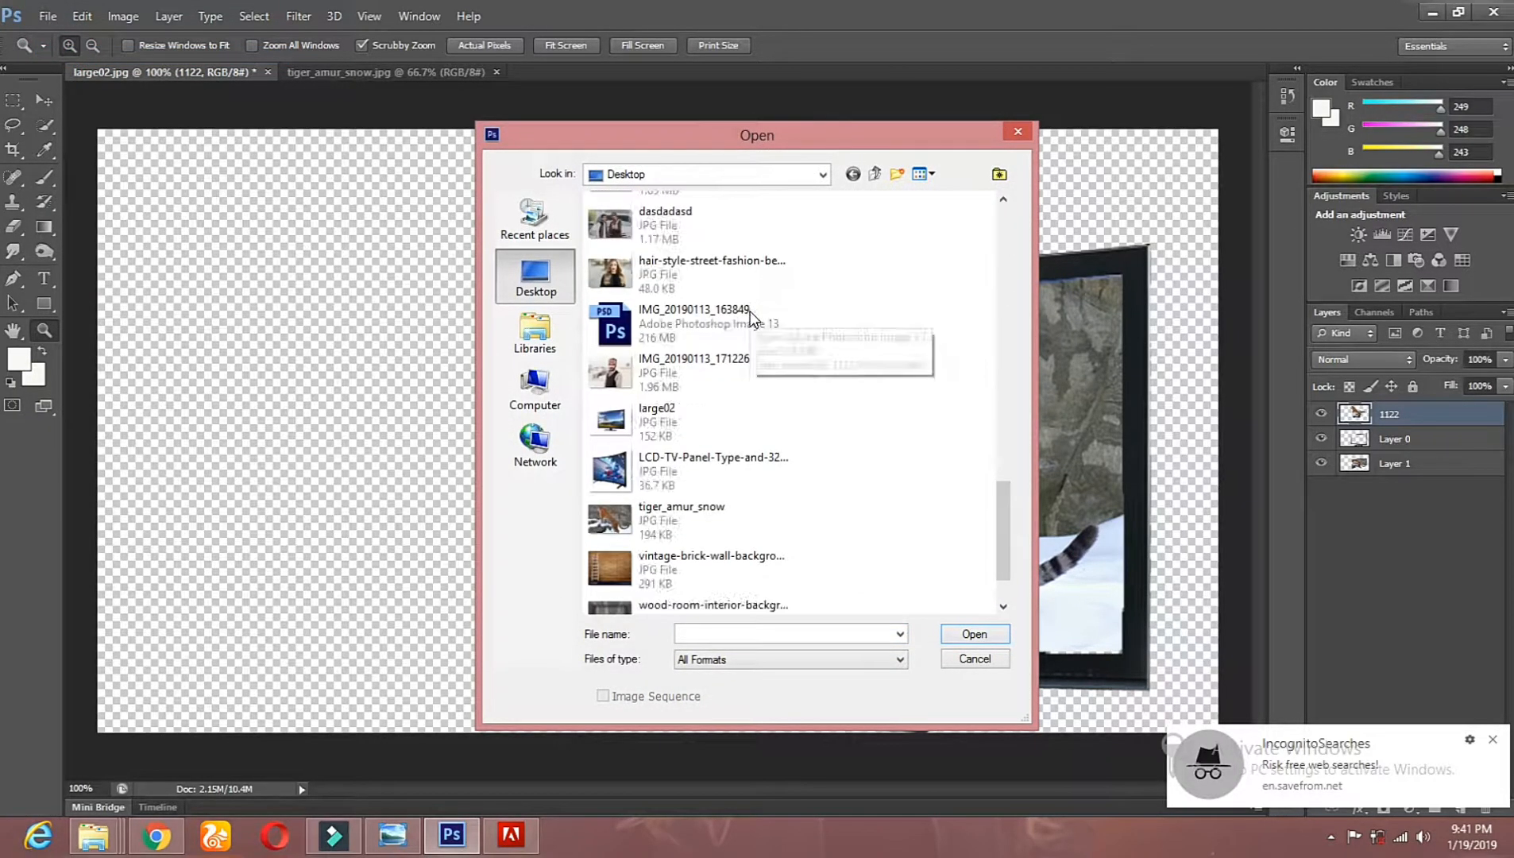
scroll(751, 316, "down", 2)
scroll(791, 392, "up", 10)
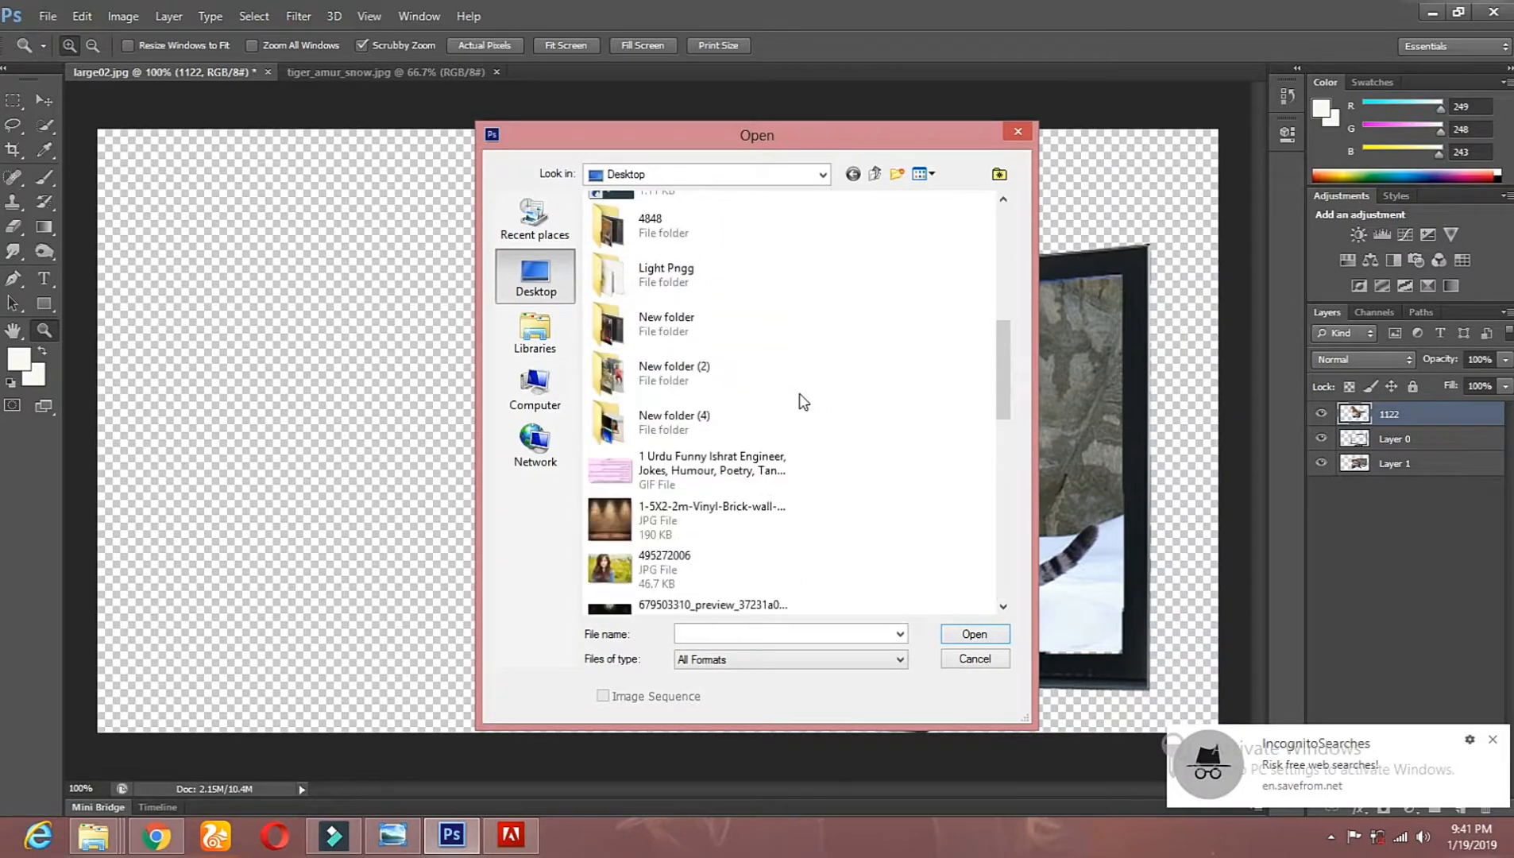
scroll(801, 392, "up", 5)
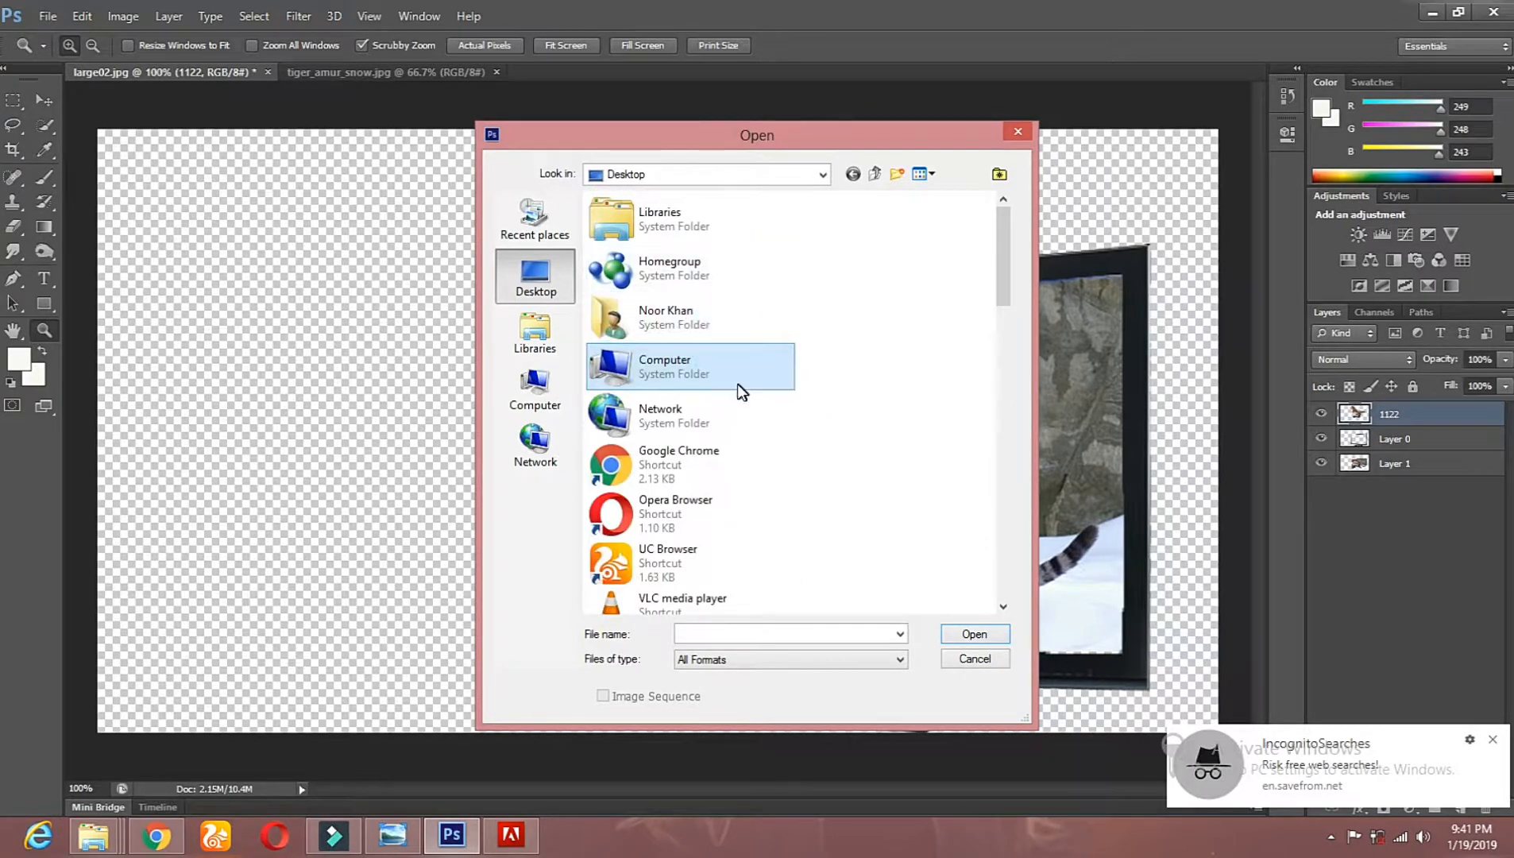
Step: Open image 52 from drive D, in the Nature folder of 1000 HD Wallpapers inside soft and Photo Shop Cs6 Wallpapar
double_click(693, 375)
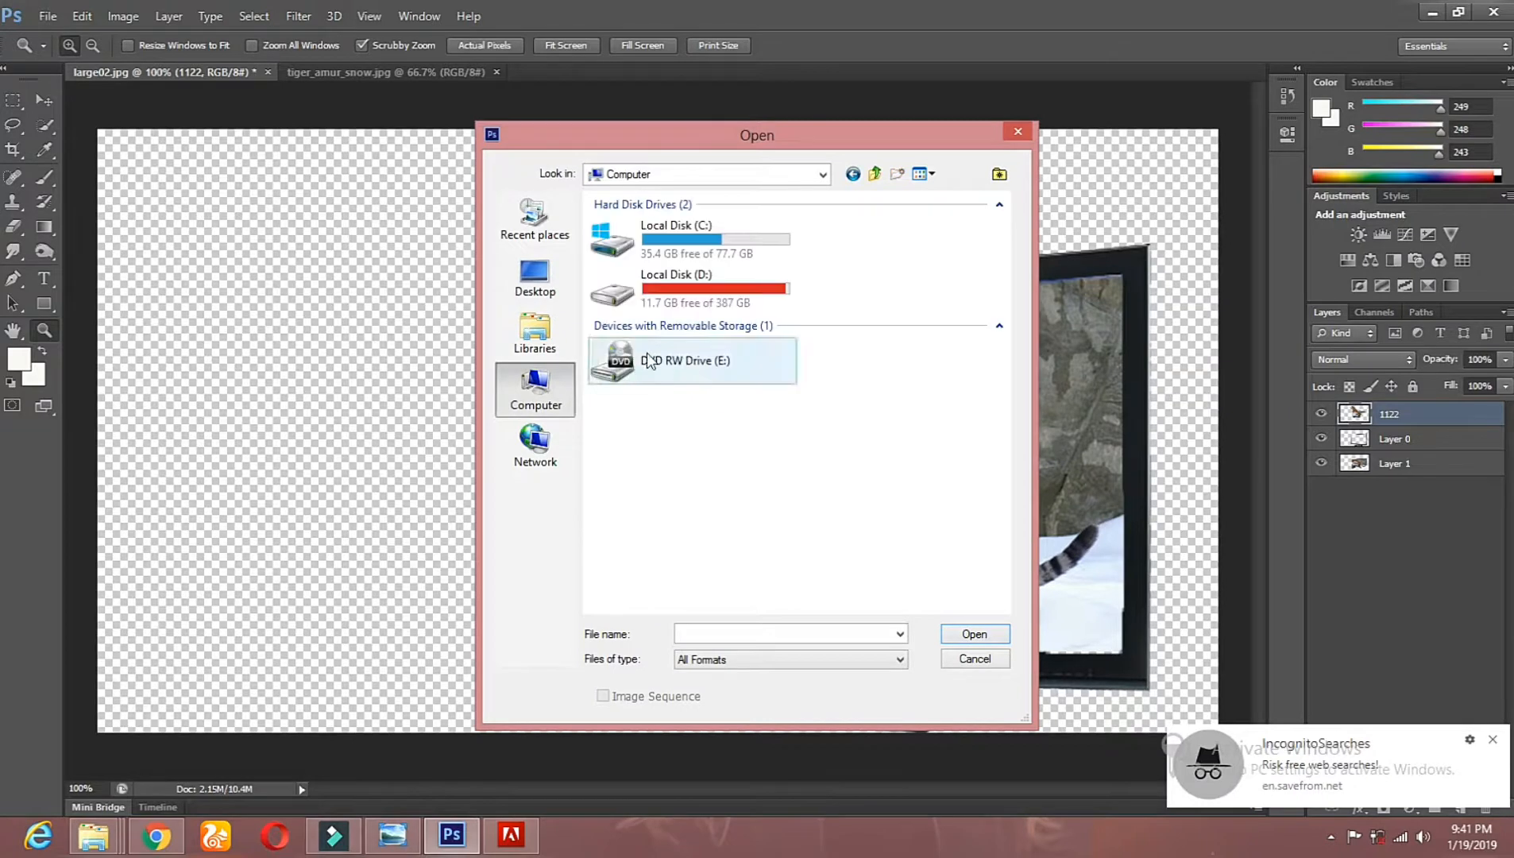
double_click(636, 296)
double_click(636, 313)
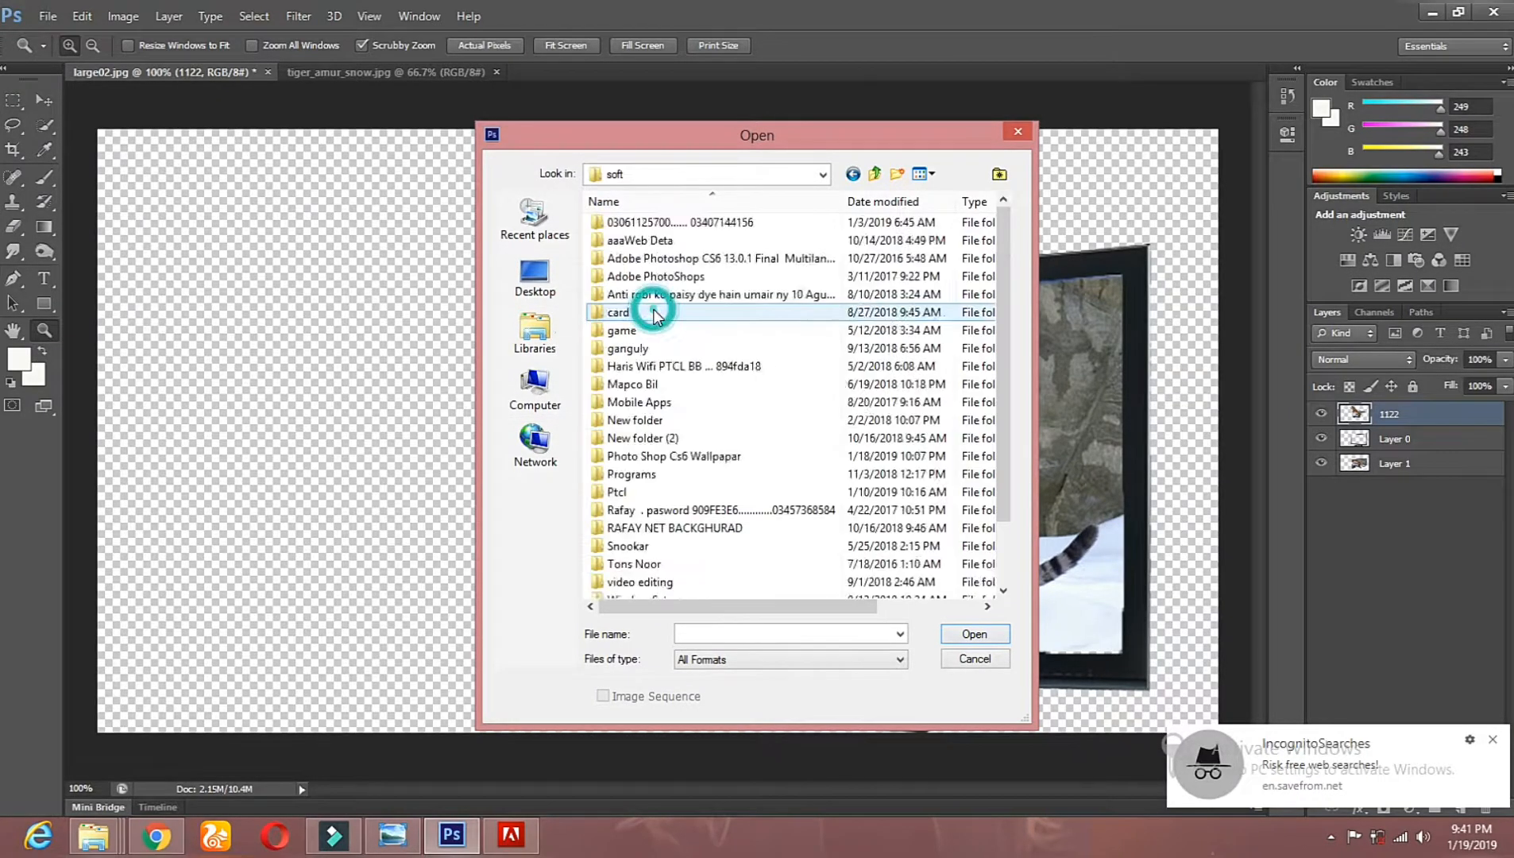
scroll(783, 393, "down", 2)
left_click(708, 385)
double_click(708, 386)
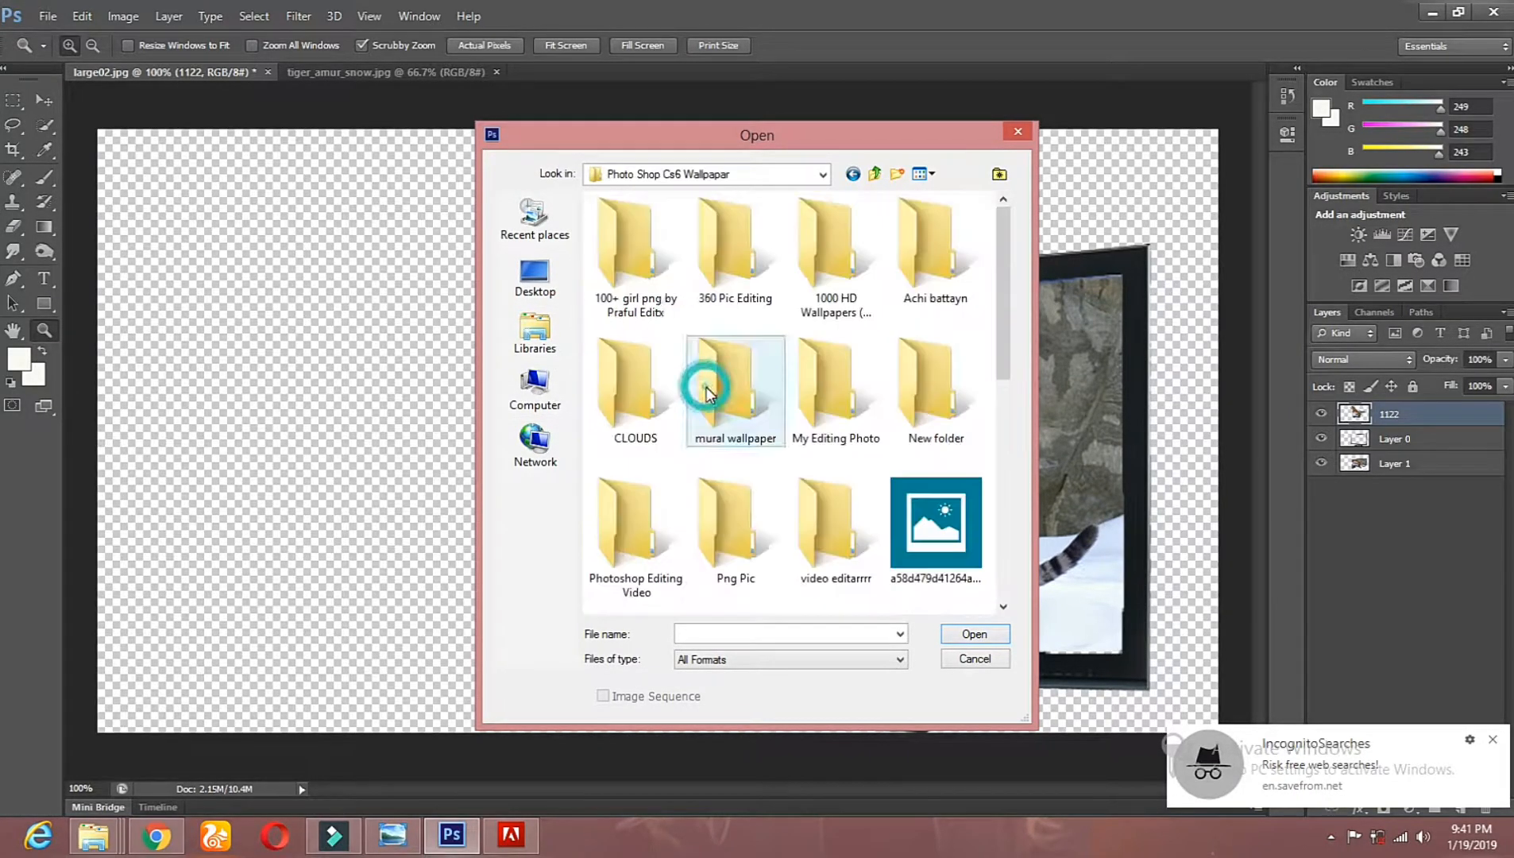
double_click(826, 275)
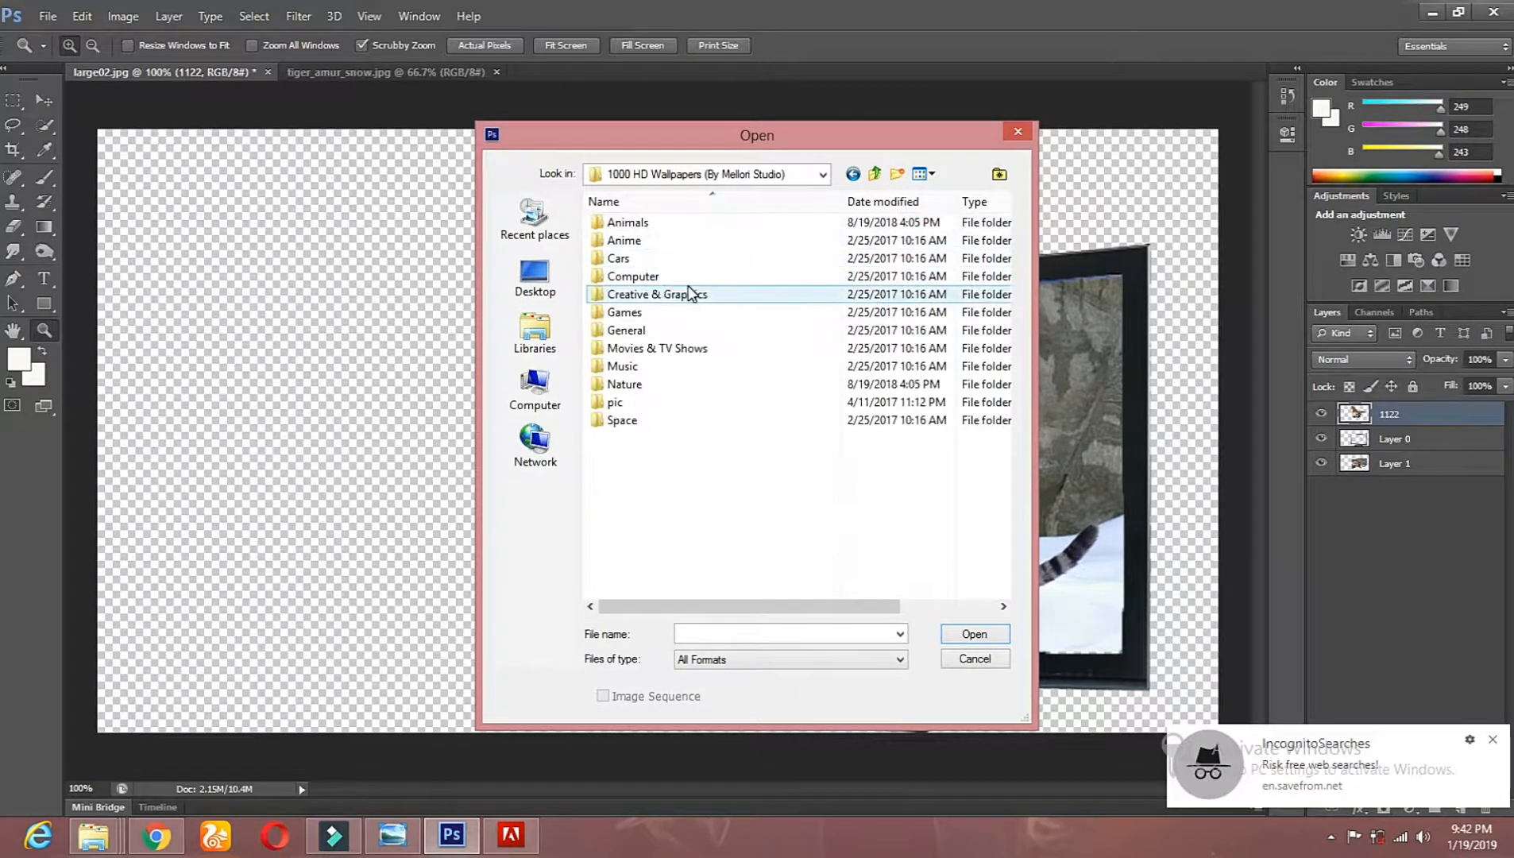
double_click(647, 377)
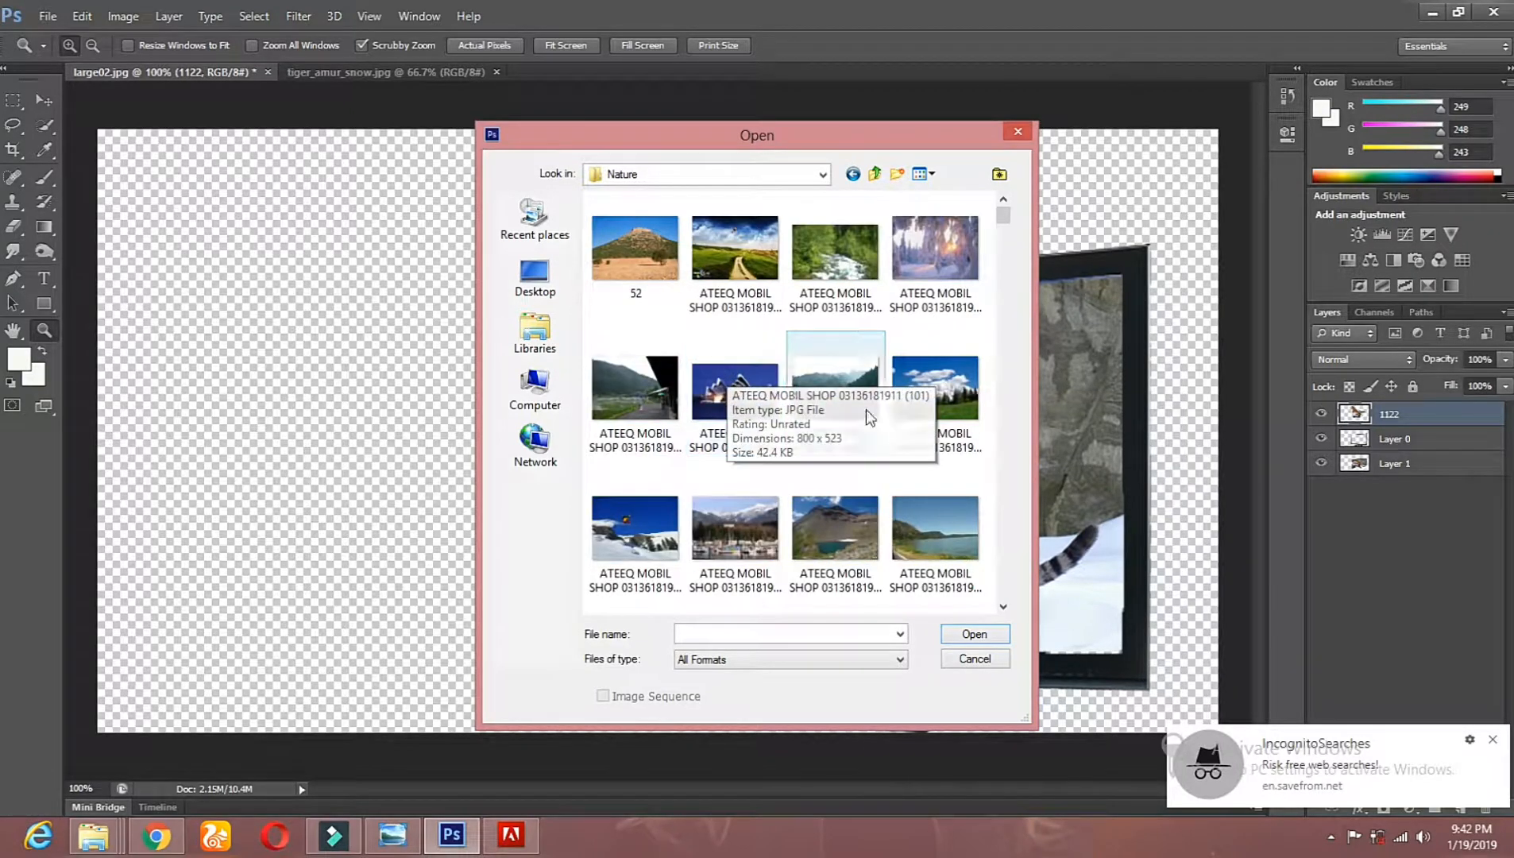
double_click(666, 277)
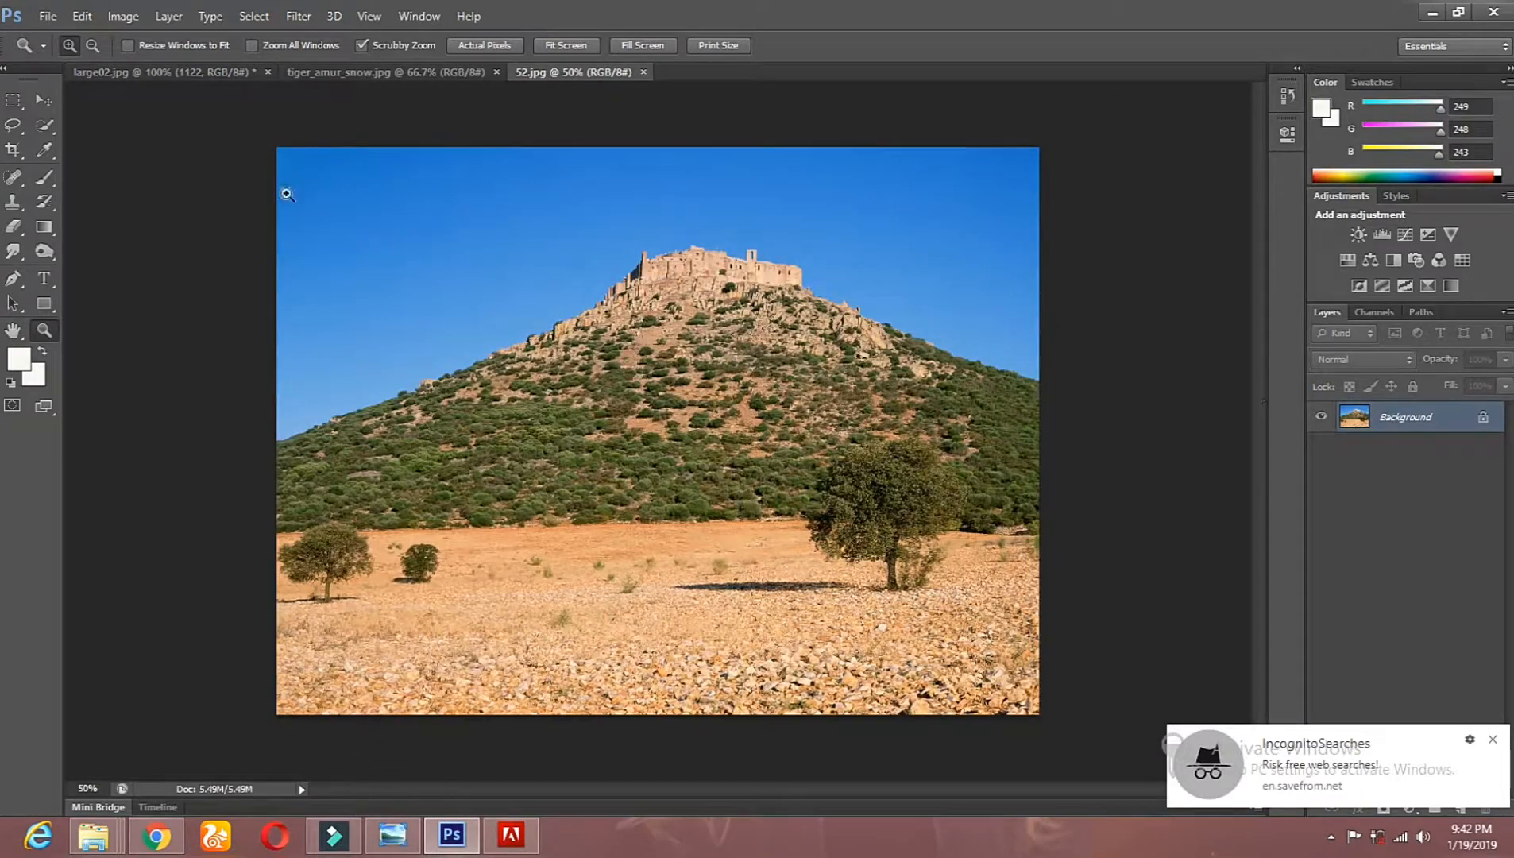
Step: Select the entire hill landscape in 52.jpg and move it into the large02.jpg composite as a new layer
left_click(14, 101)
left_click_drag(257, 136, 1049, 723)
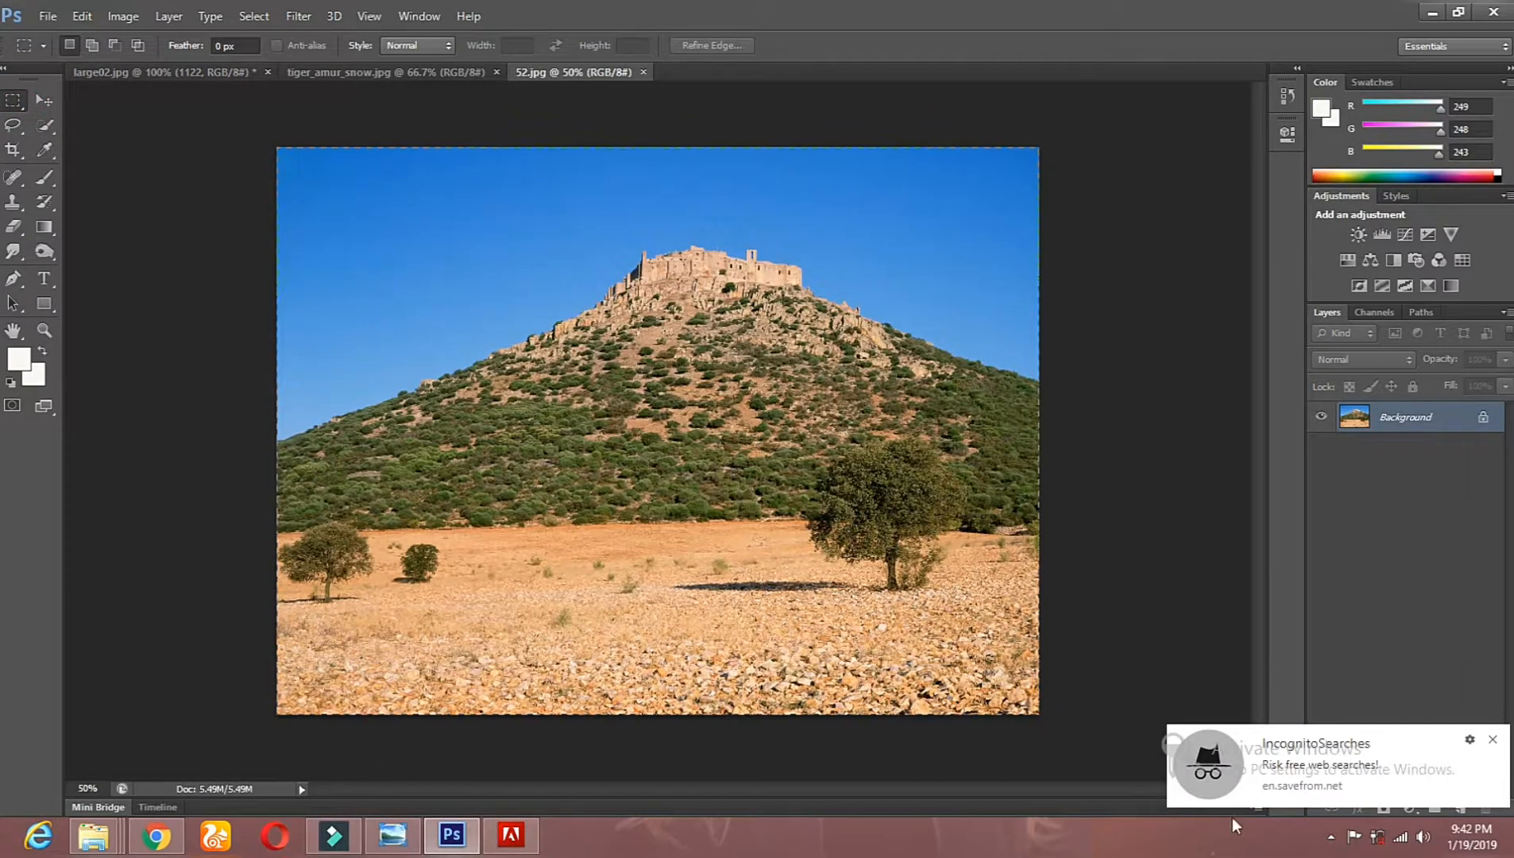
left_click(44, 100)
left_click_drag(663, 327, 555, 359)
left_click_drag(1013, 284, 676, 373)
left_click_drag(818, 236, 762, 475)
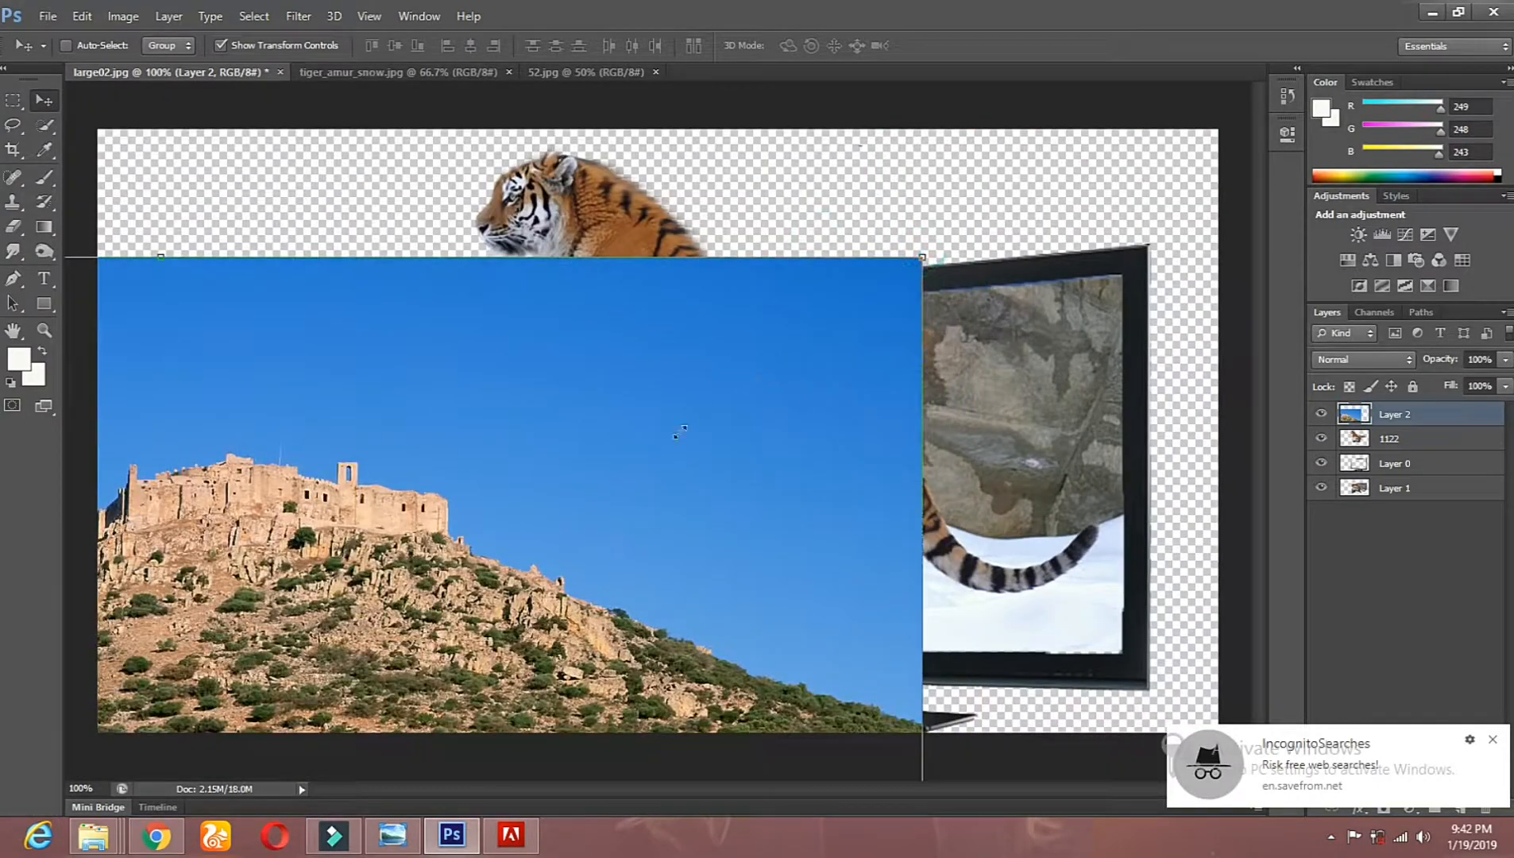
Step: Scale the landscape layer to 73.13% width and 73.92% height and apply the transformation
left_click_drag(520, 546, 935, 229)
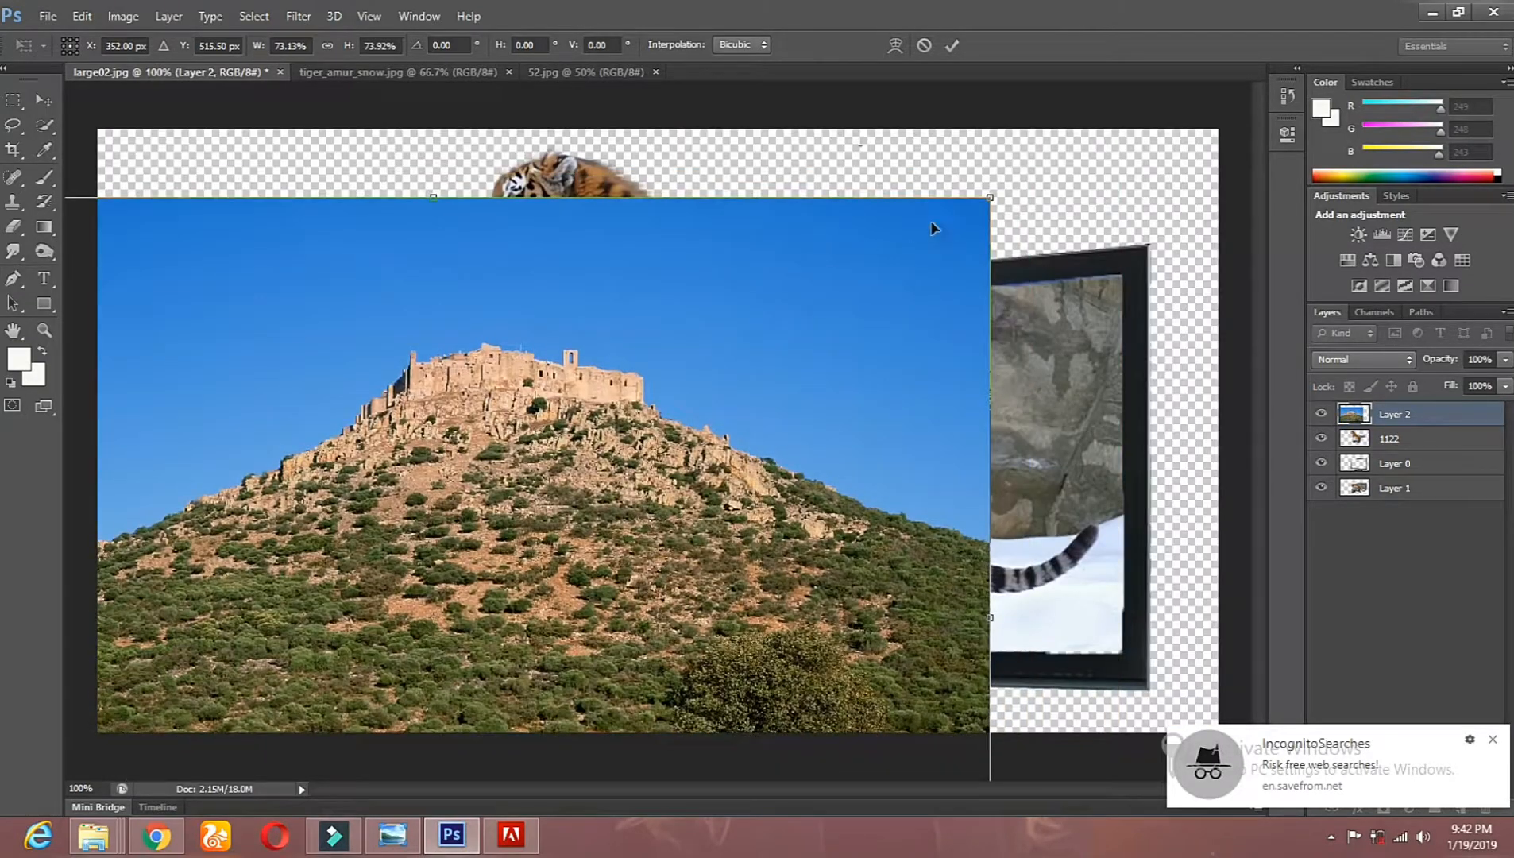
left_click(44, 100)
left_click(663, 326)
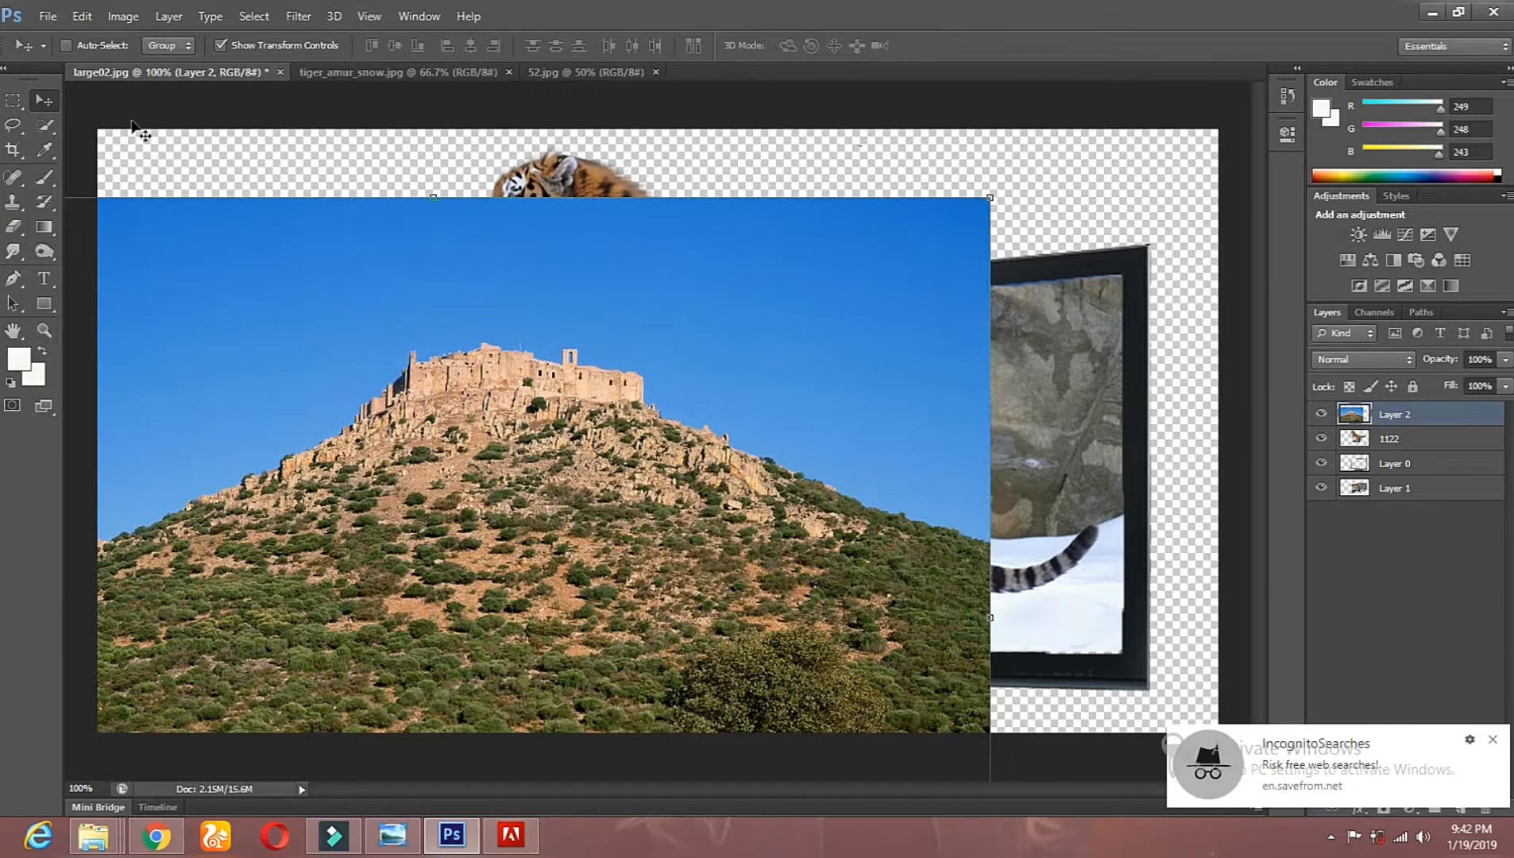
Step: Turn off the transform controls and shift the landscape layer slightly down and to the left
left_click(222, 48)
left_click_drag(987, 274, 949, 292)
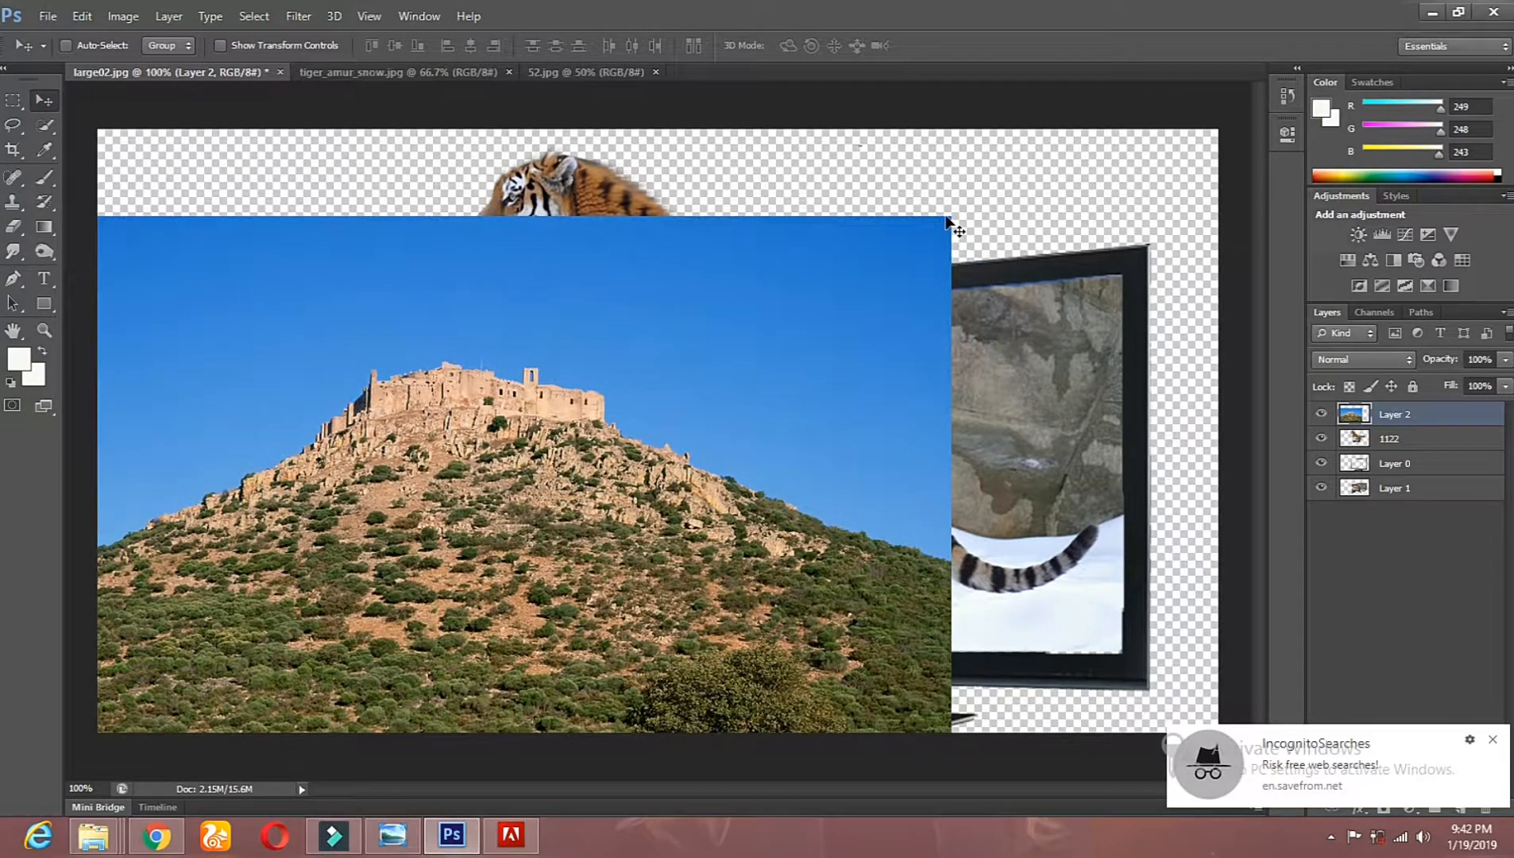
left_click_drag(952, 211, 943, 218)
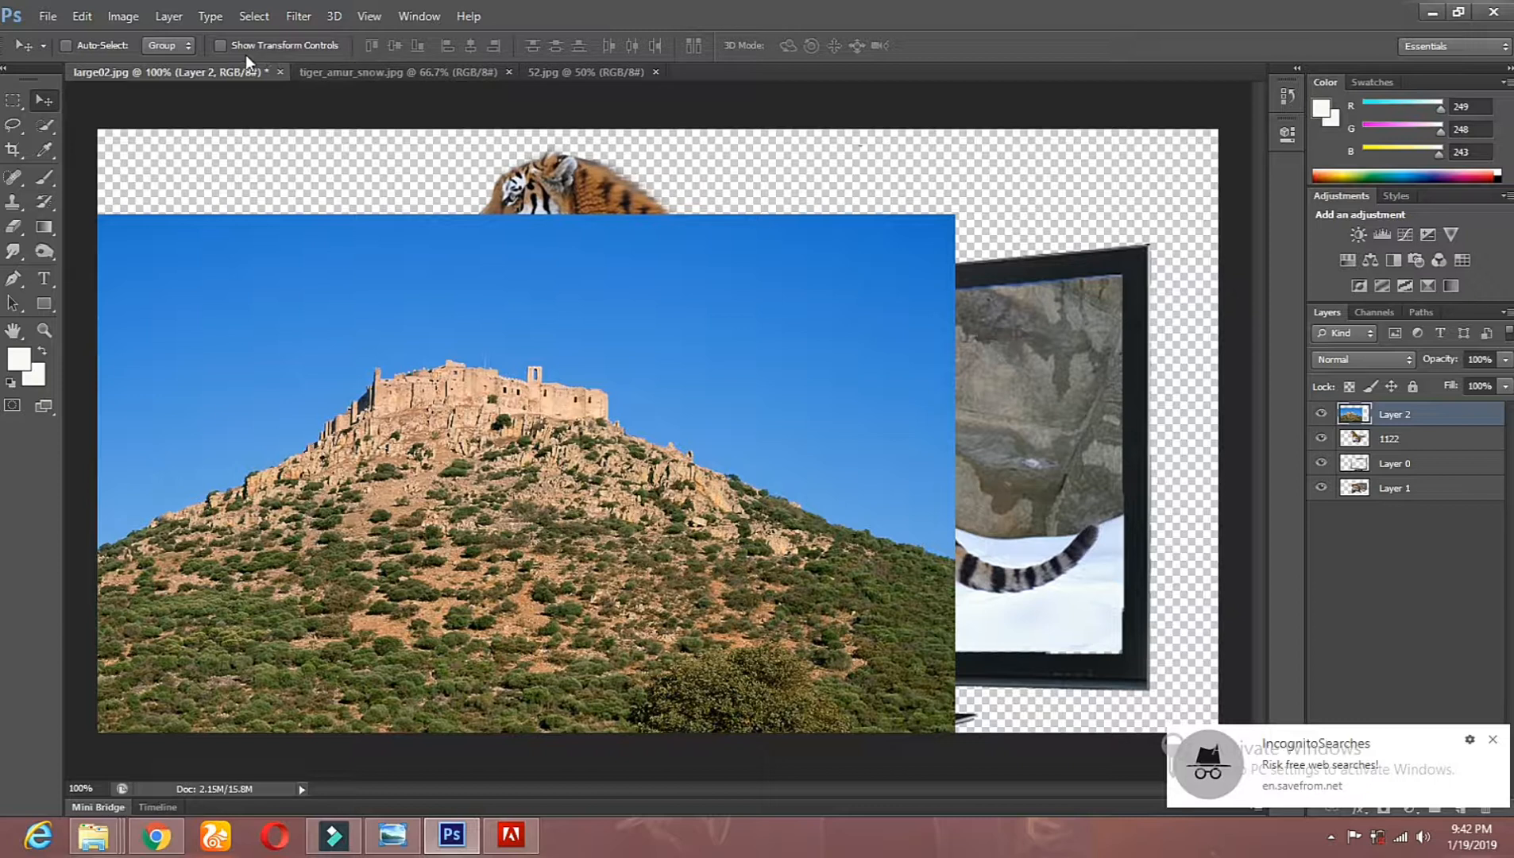
Step: Turn on the transform controls, scale the landscape layer to 106.75% width and 82.86% height over the canvas, and apply it
left_click(222, 46)
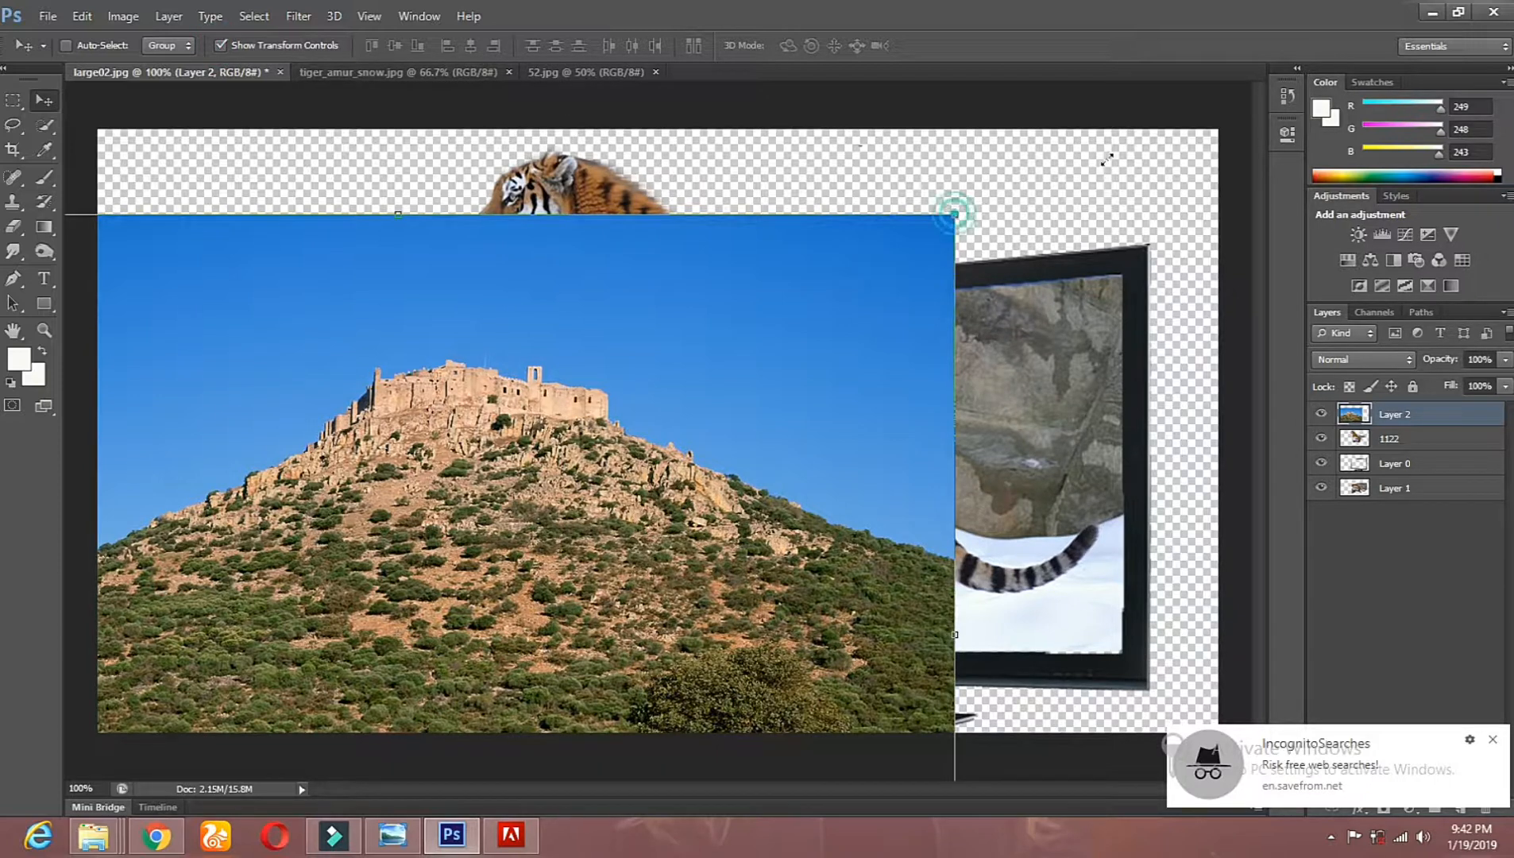
left_click_drag(920, 268, 573, 529)
left_click_drag(546, 528, 816, 258)
left_click_drag(557, 475, 557, 408)
left_click_drag(844, 187, 1252, 25)
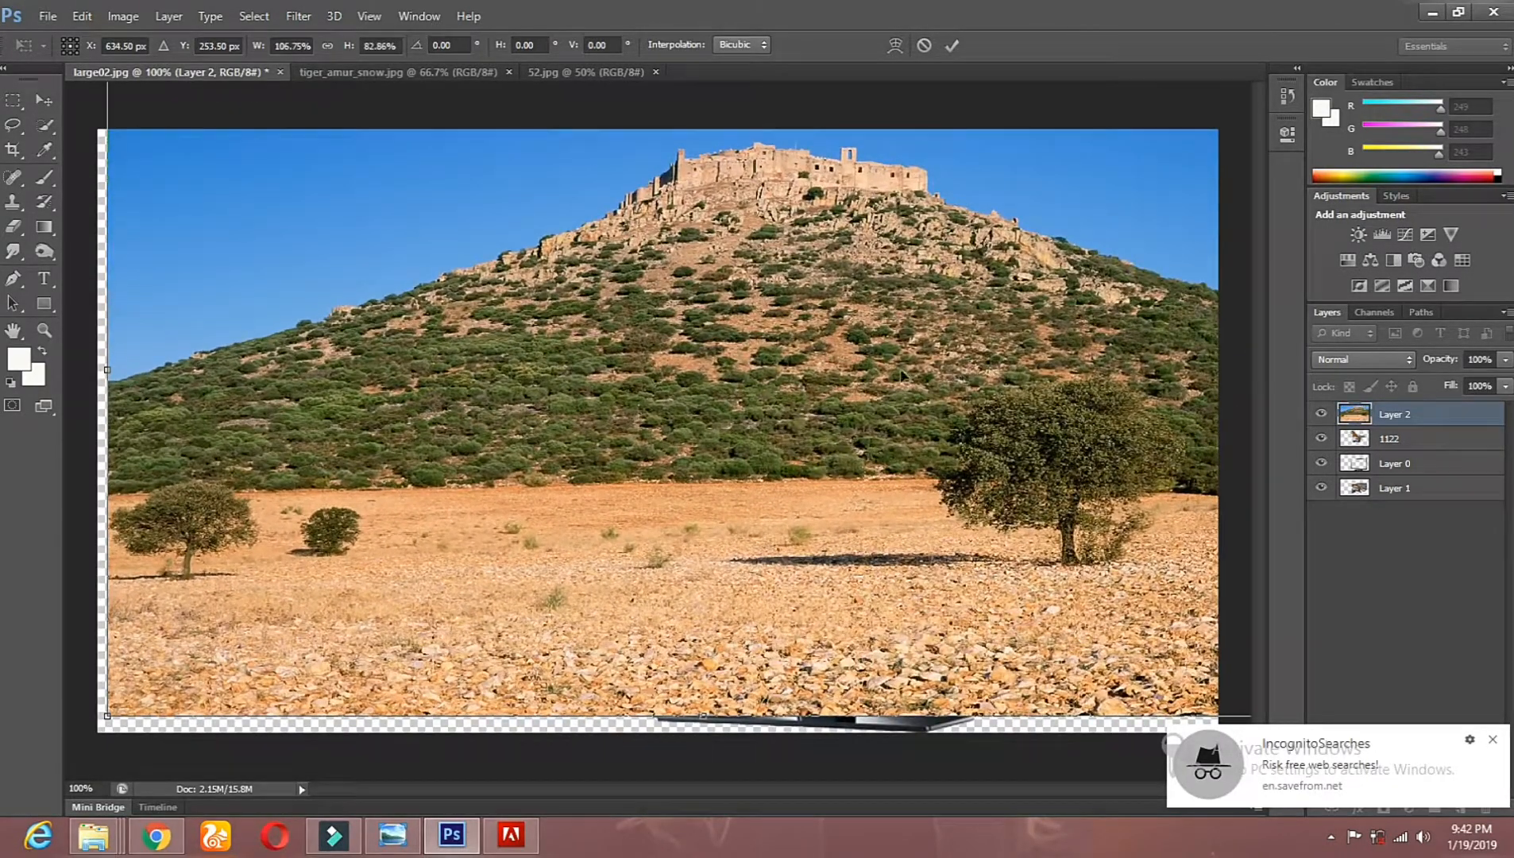
left_click(44, 100)
left_click(670, 325)
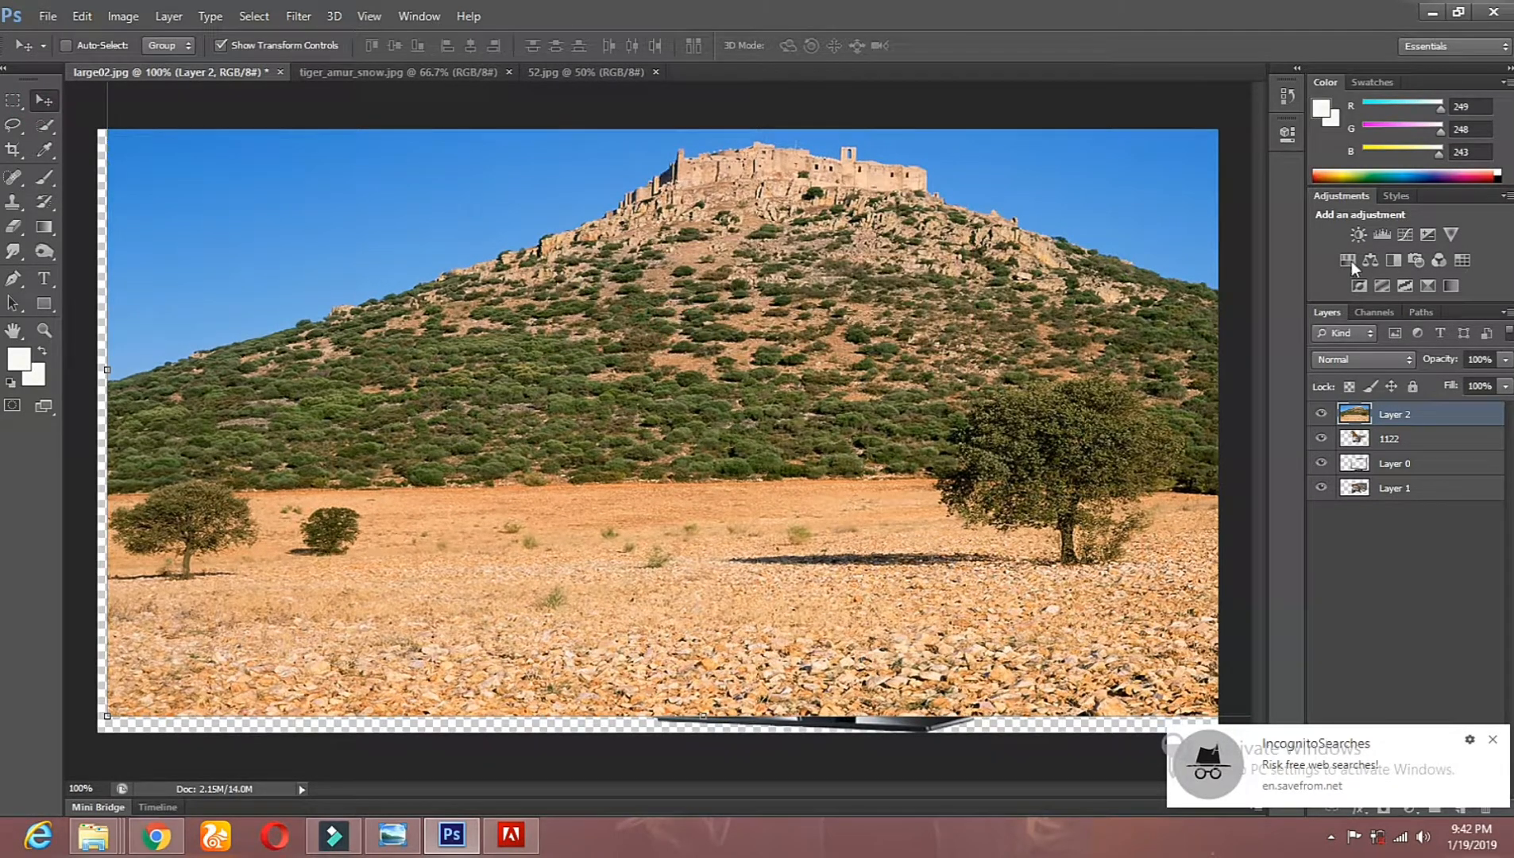
Step: Move the landscape Layer 2 to the very bottom of the layer stack, behind the television and tiger
left_click_drag(1423, 422, 1382, 450)
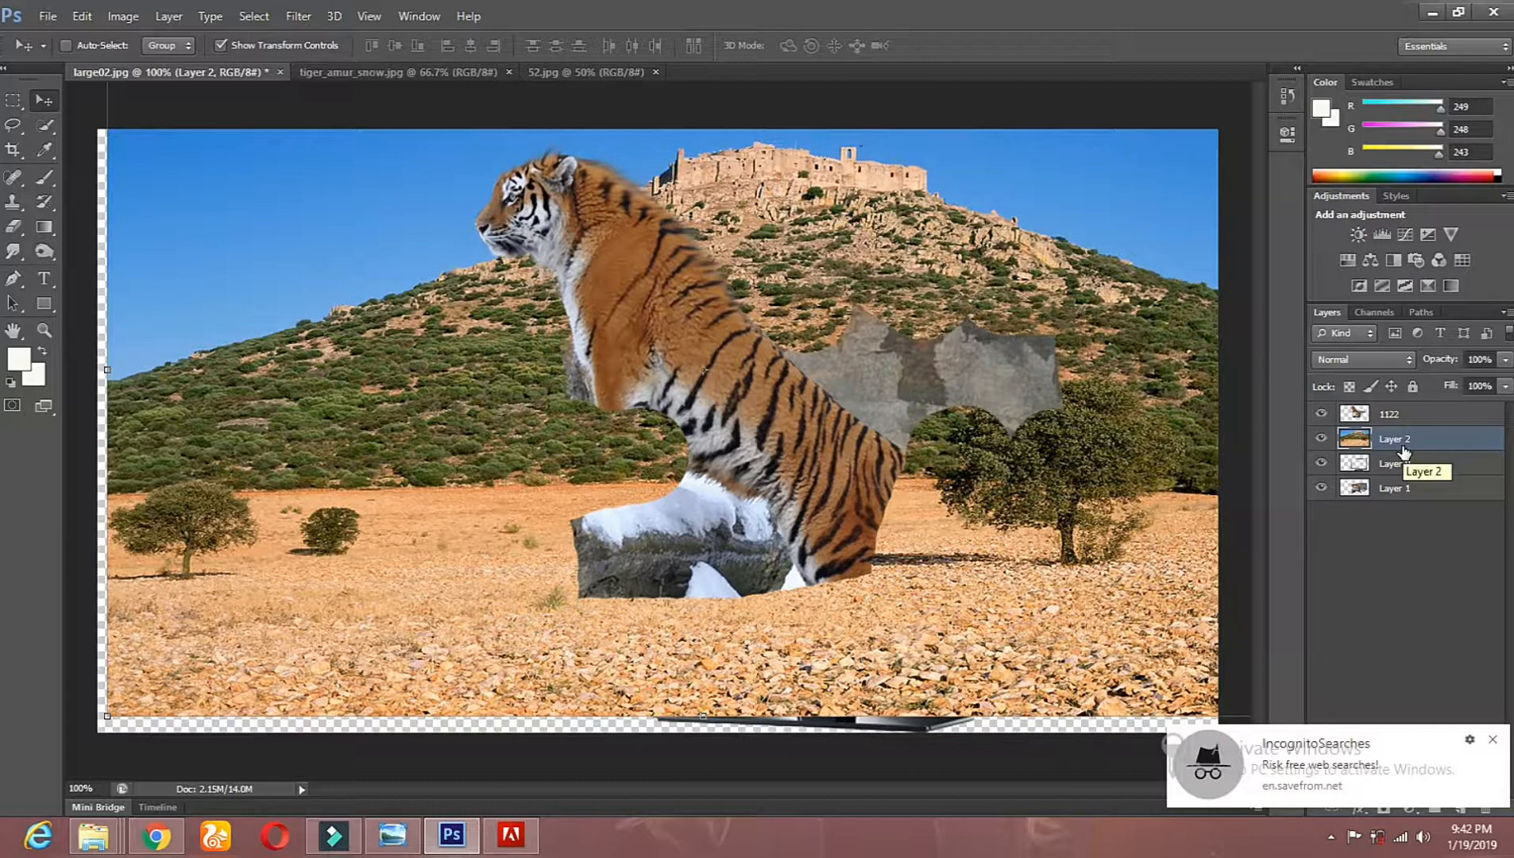
left_click_drag(1398, 448, 1420, 496)
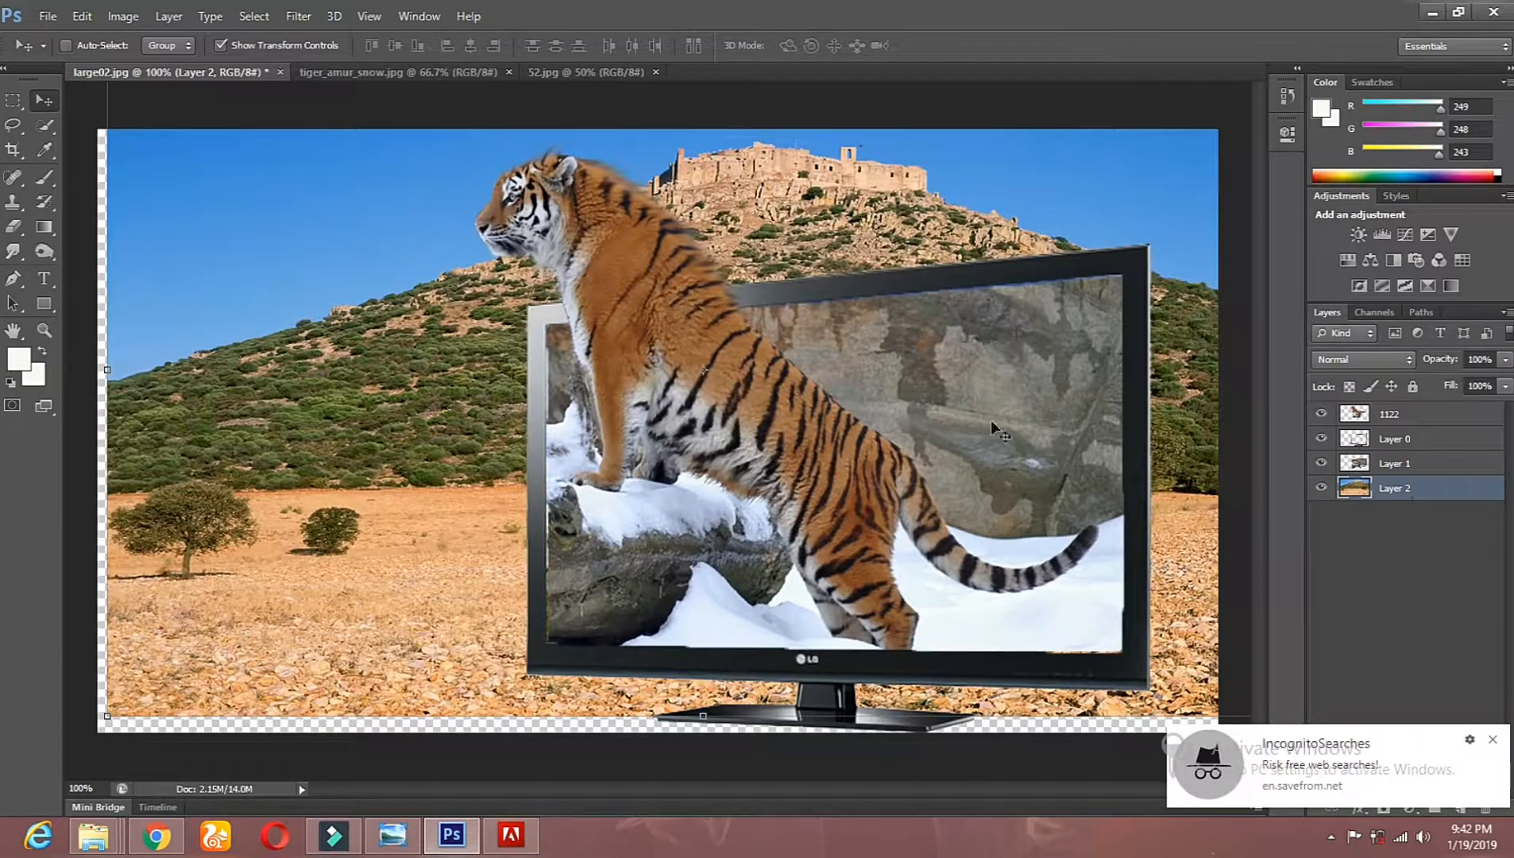
Step: Try Layer 1 above the television frame and in a shifted position, undo the shift and return the layer beneath Layer 0
left_click_drag(1418, 492, 1404, 408)
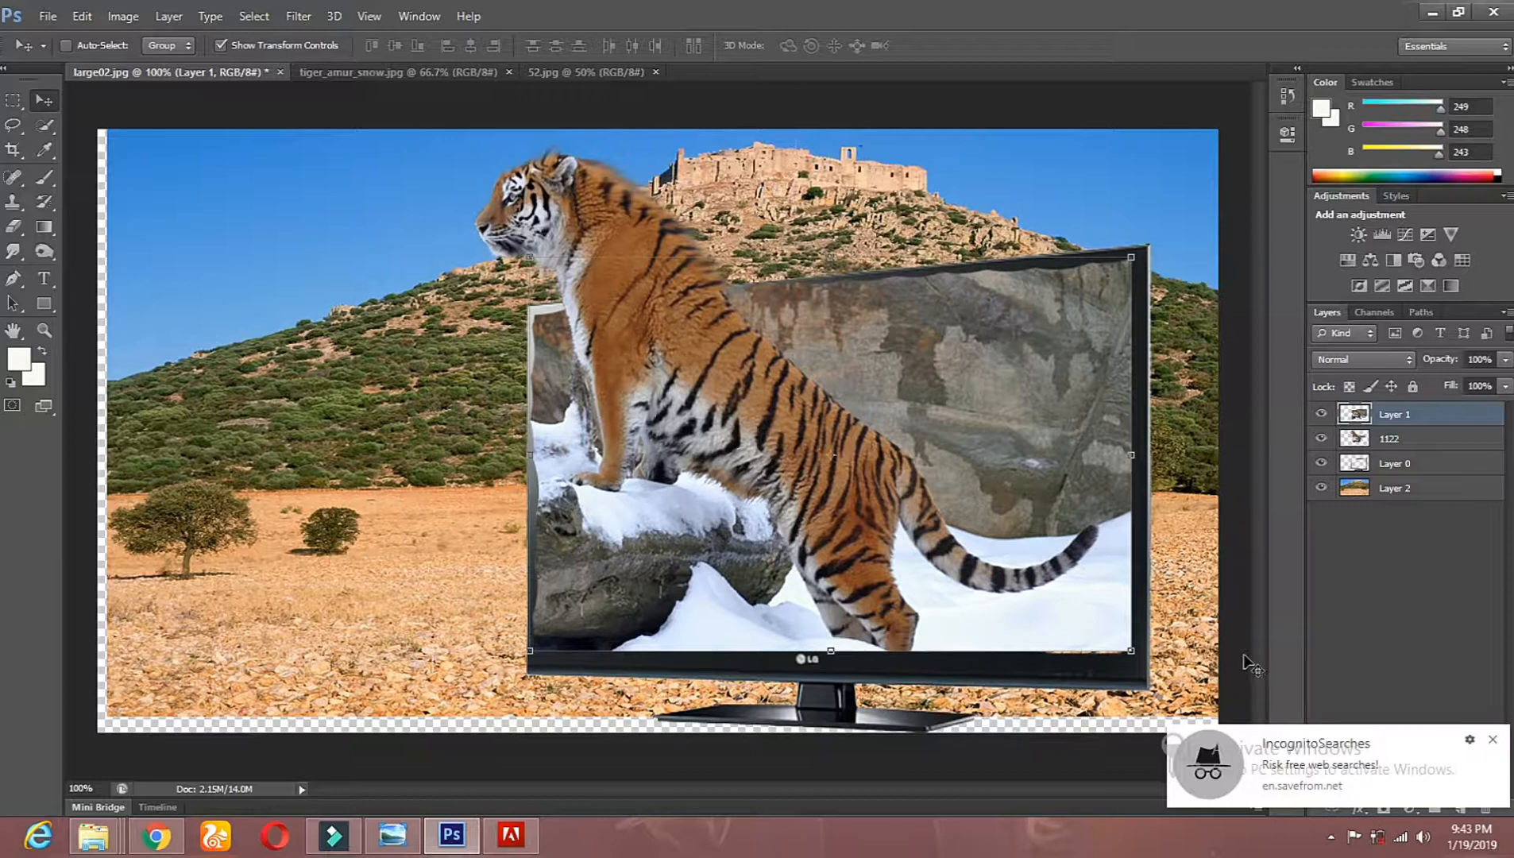
left_click_drag(1407, 416, 1400, 439)
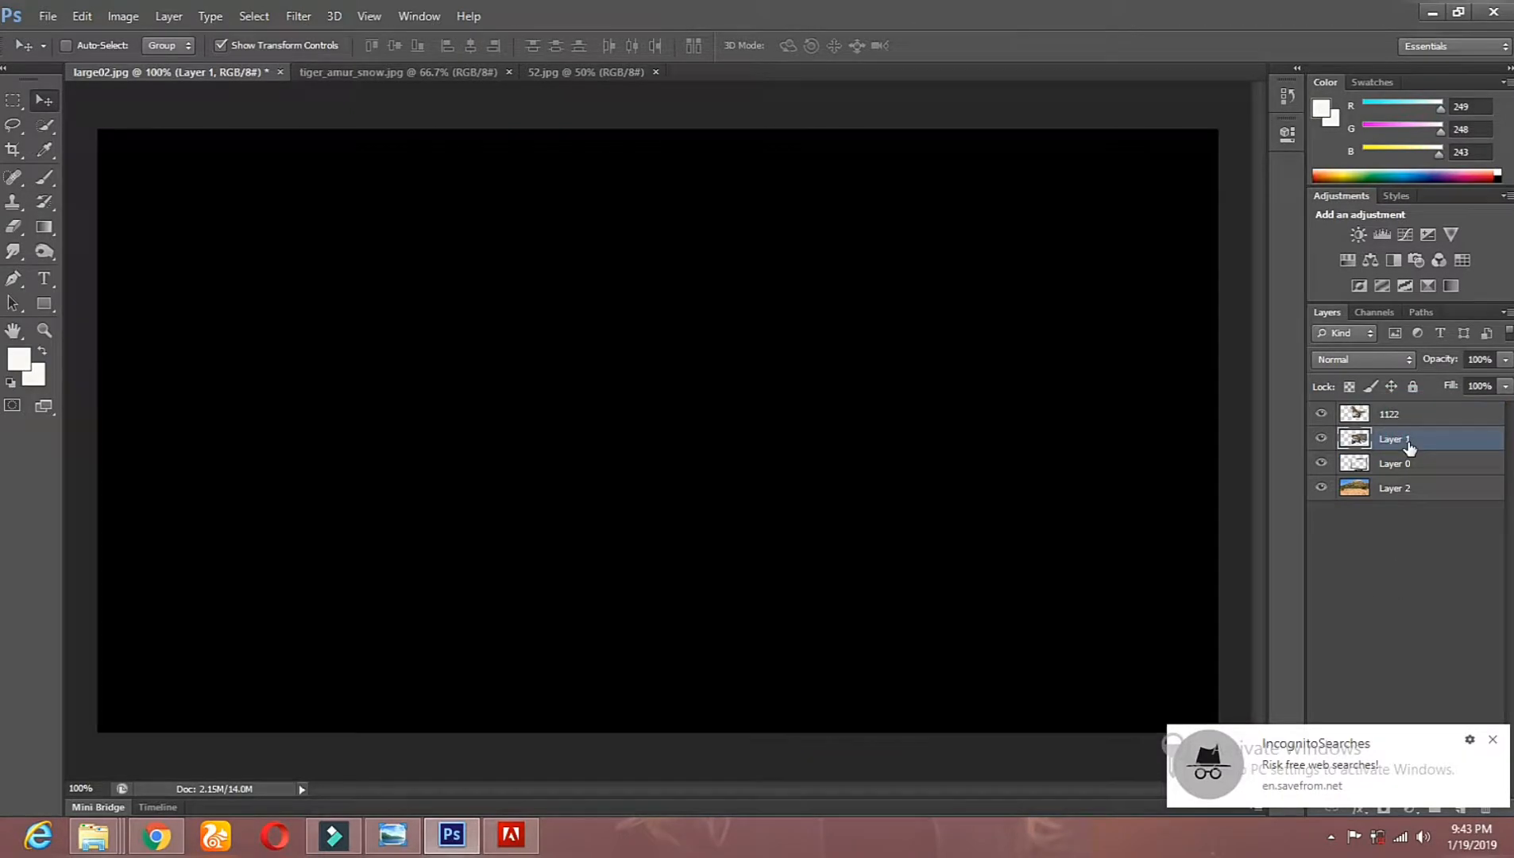
left_click(13, 125)
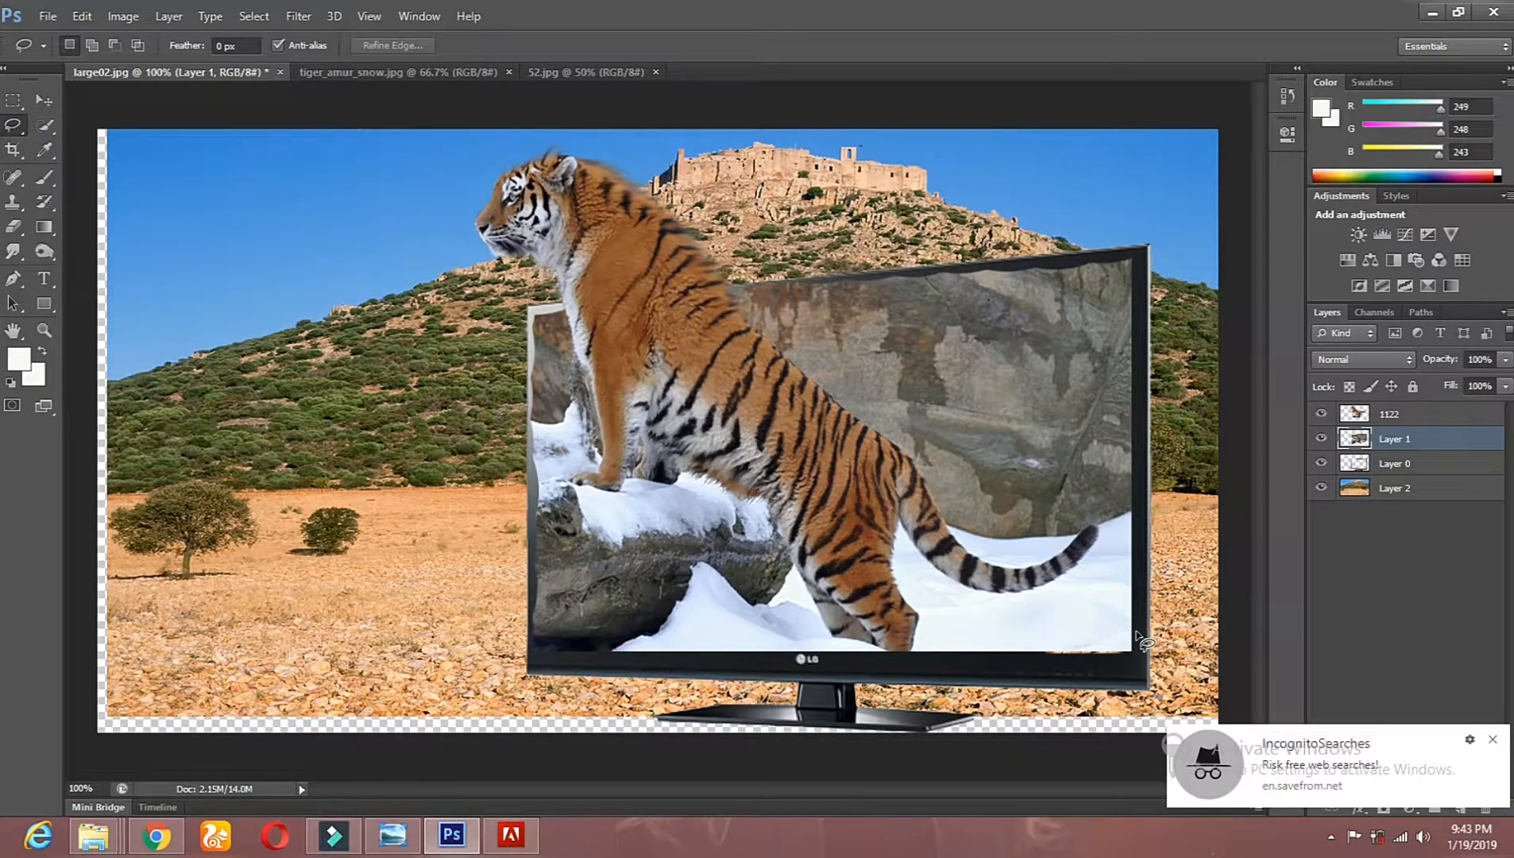
left_click(43, 99)
left_click_drag(335, 205, 288, 249)
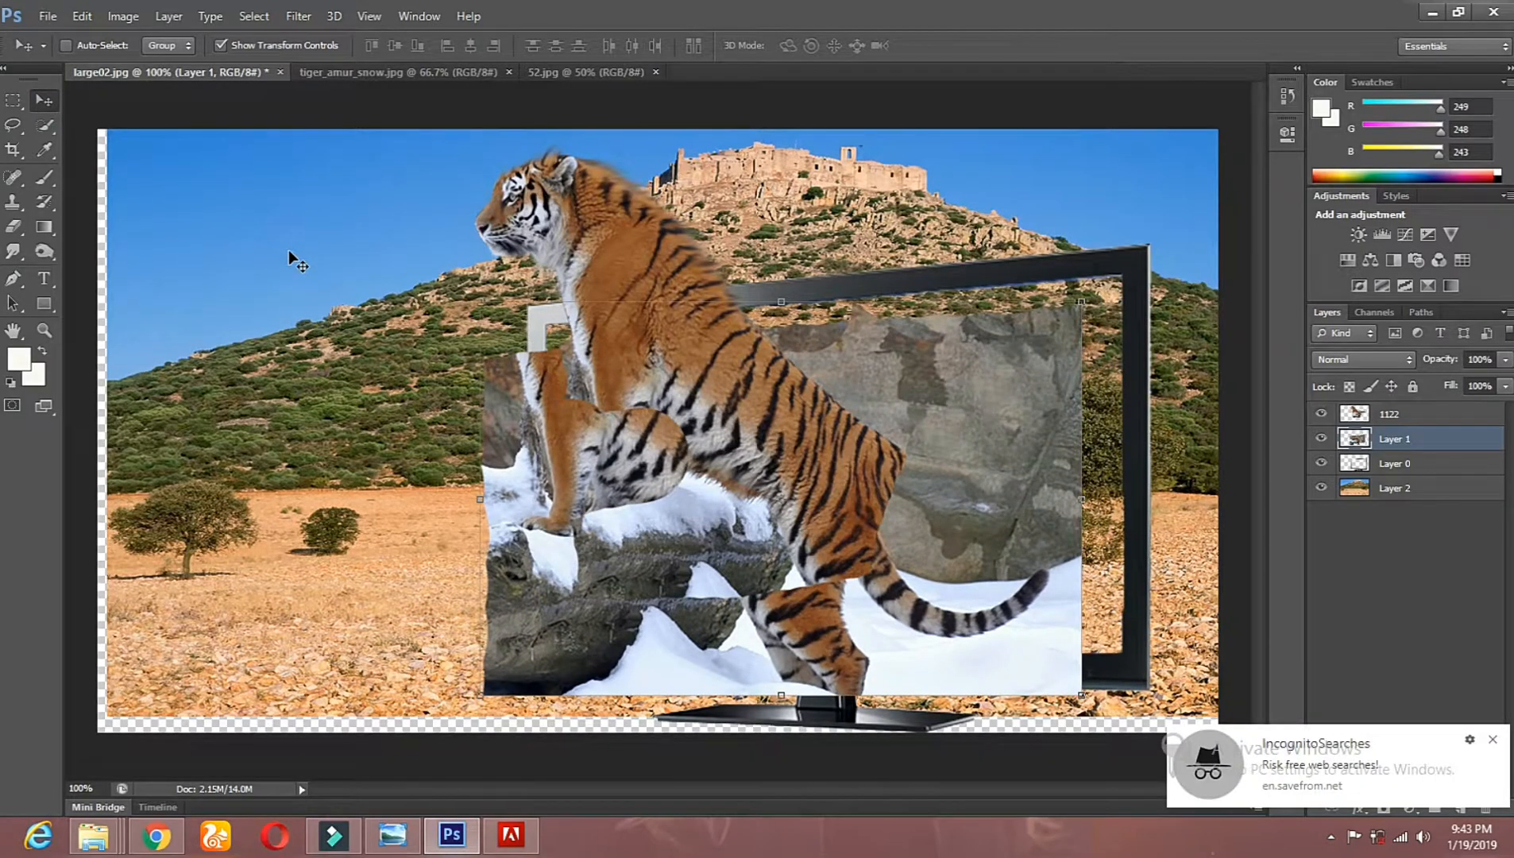
key("ctrl+z")
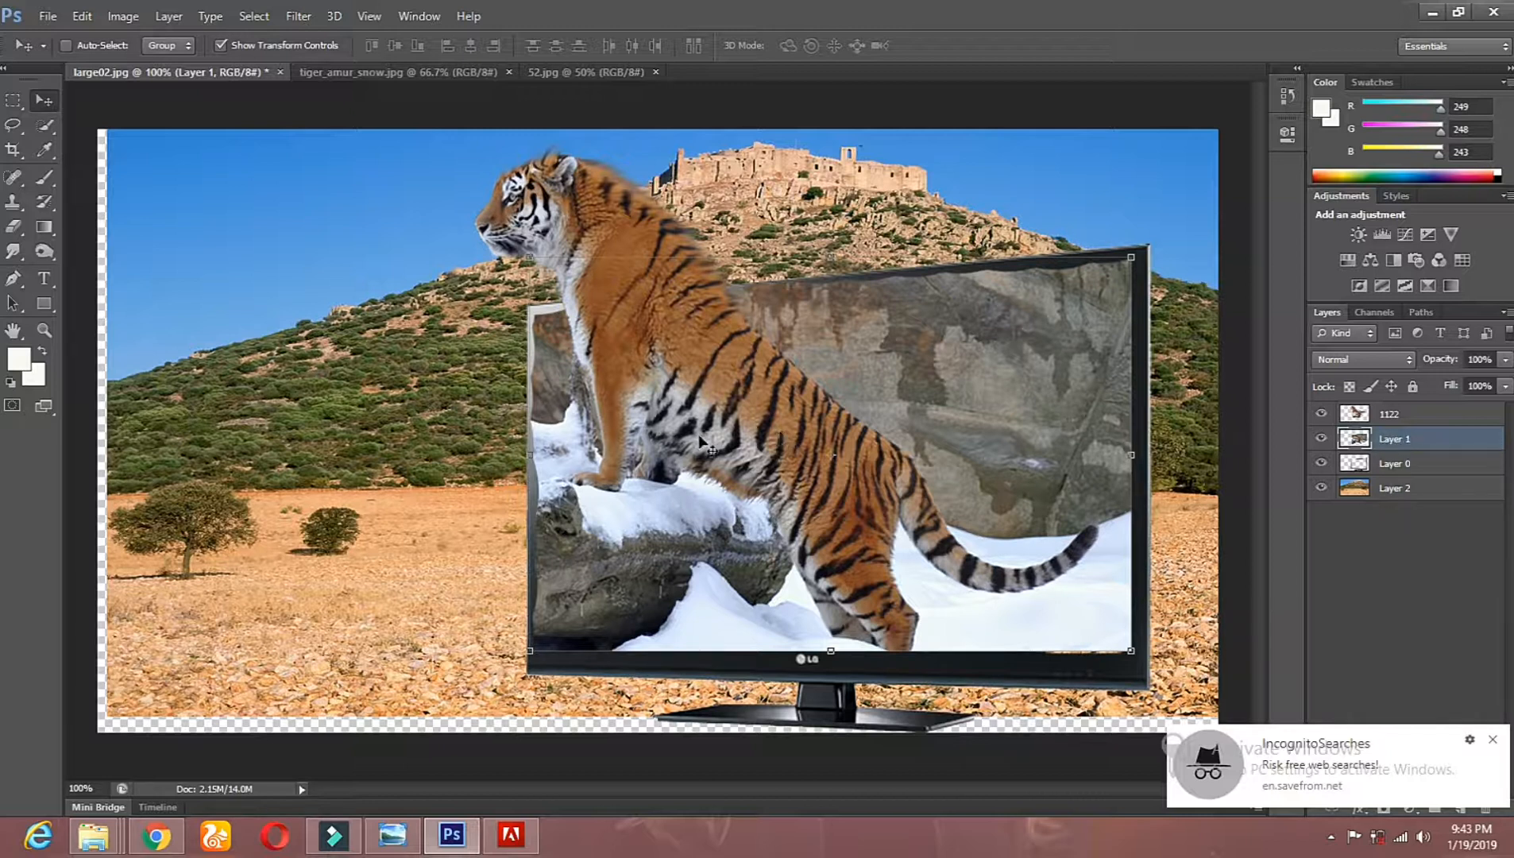
left_click_drag(1365, 452, 1389, 477)
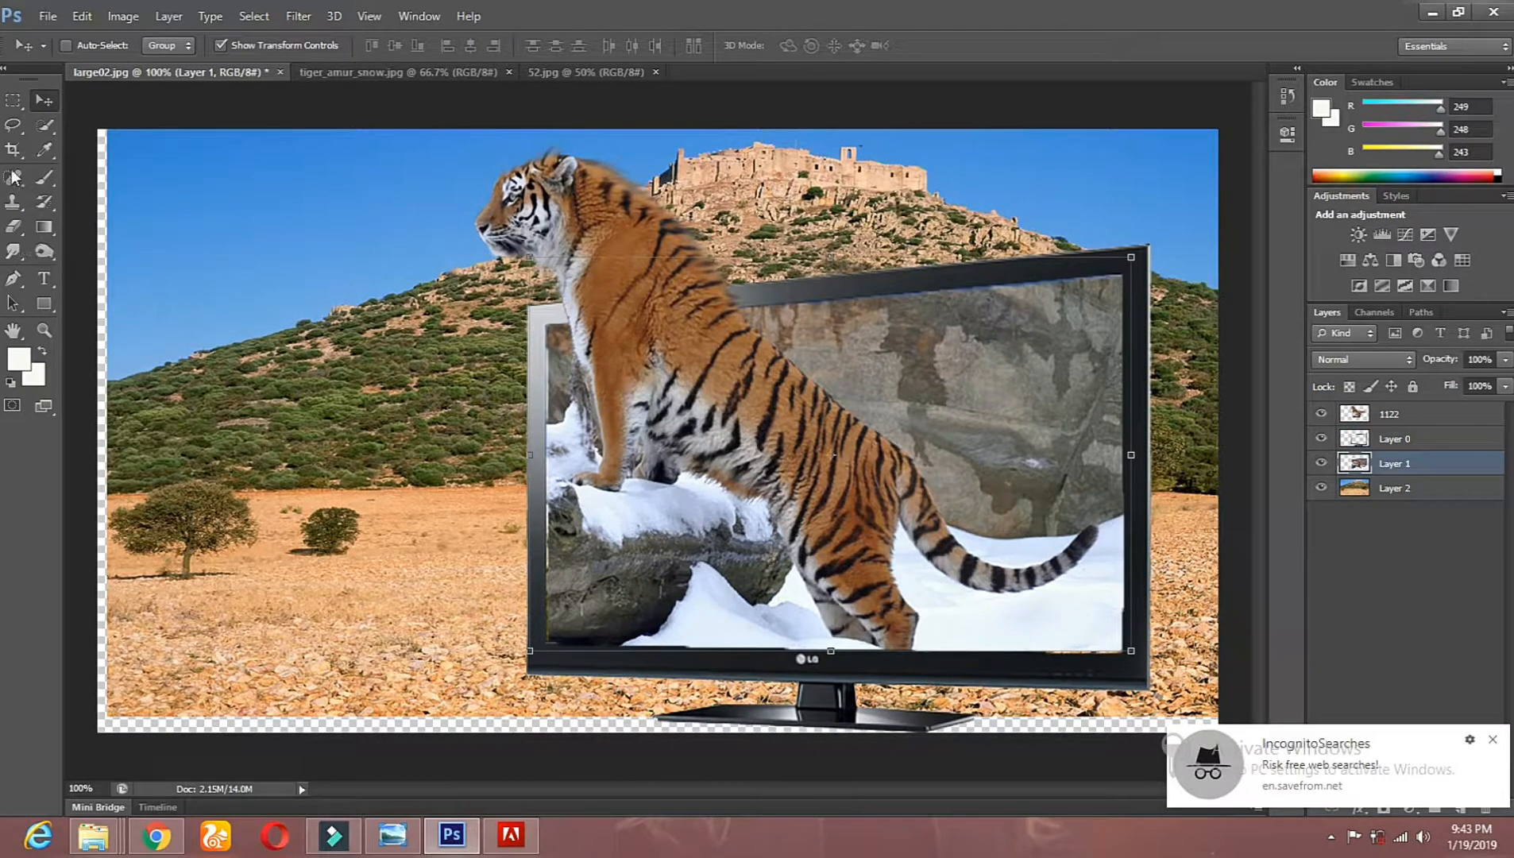
Step: Try shifting Layer 1 slightly to the left behind the television frame and undo that move
left_click(13, 125)
left_click(44, 100)
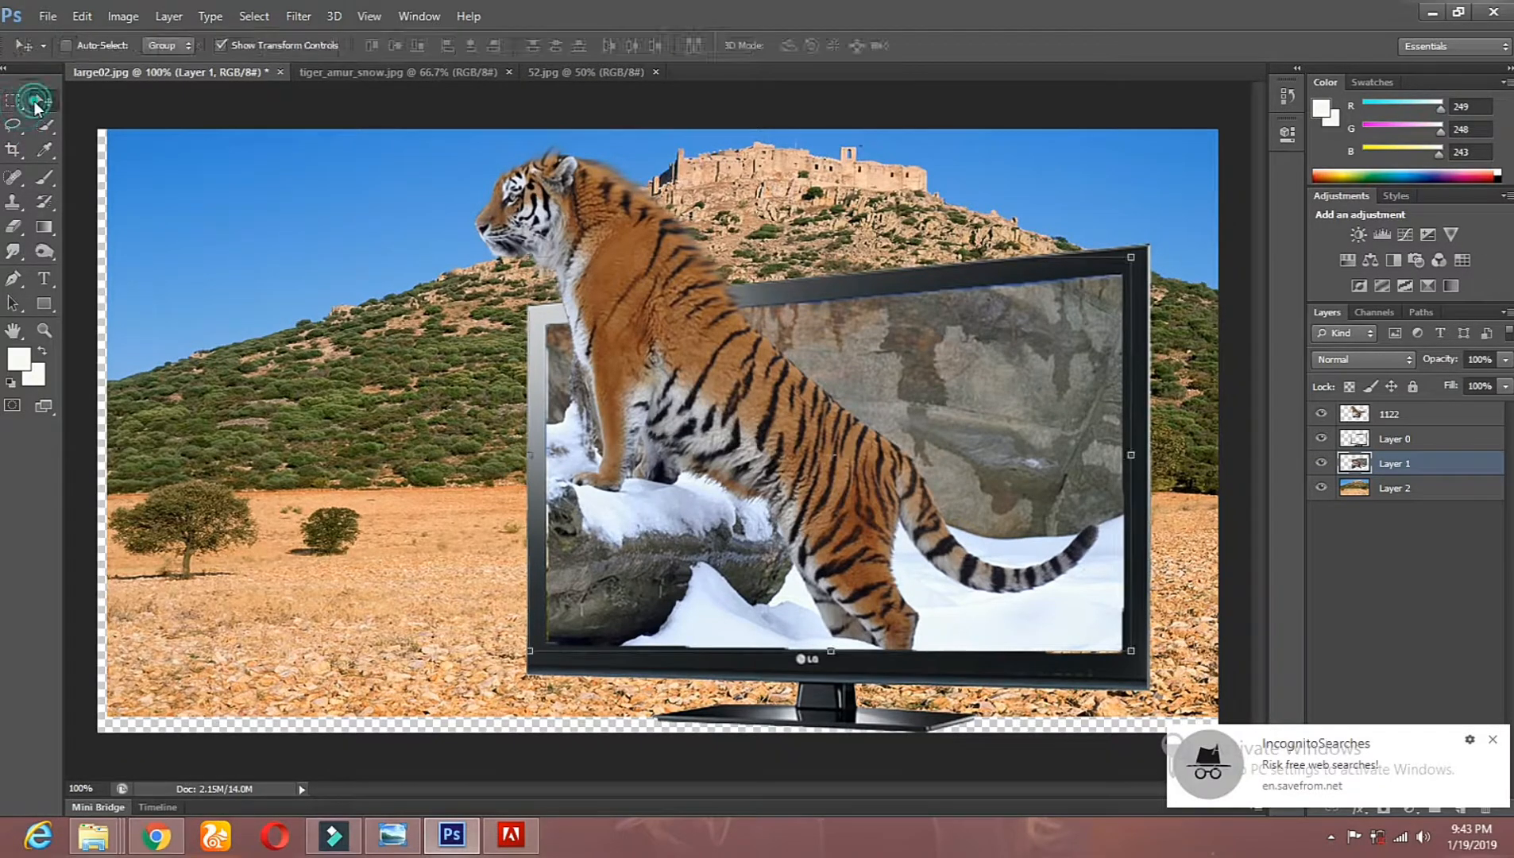
left_click_drag(174, 210, 154, 215)
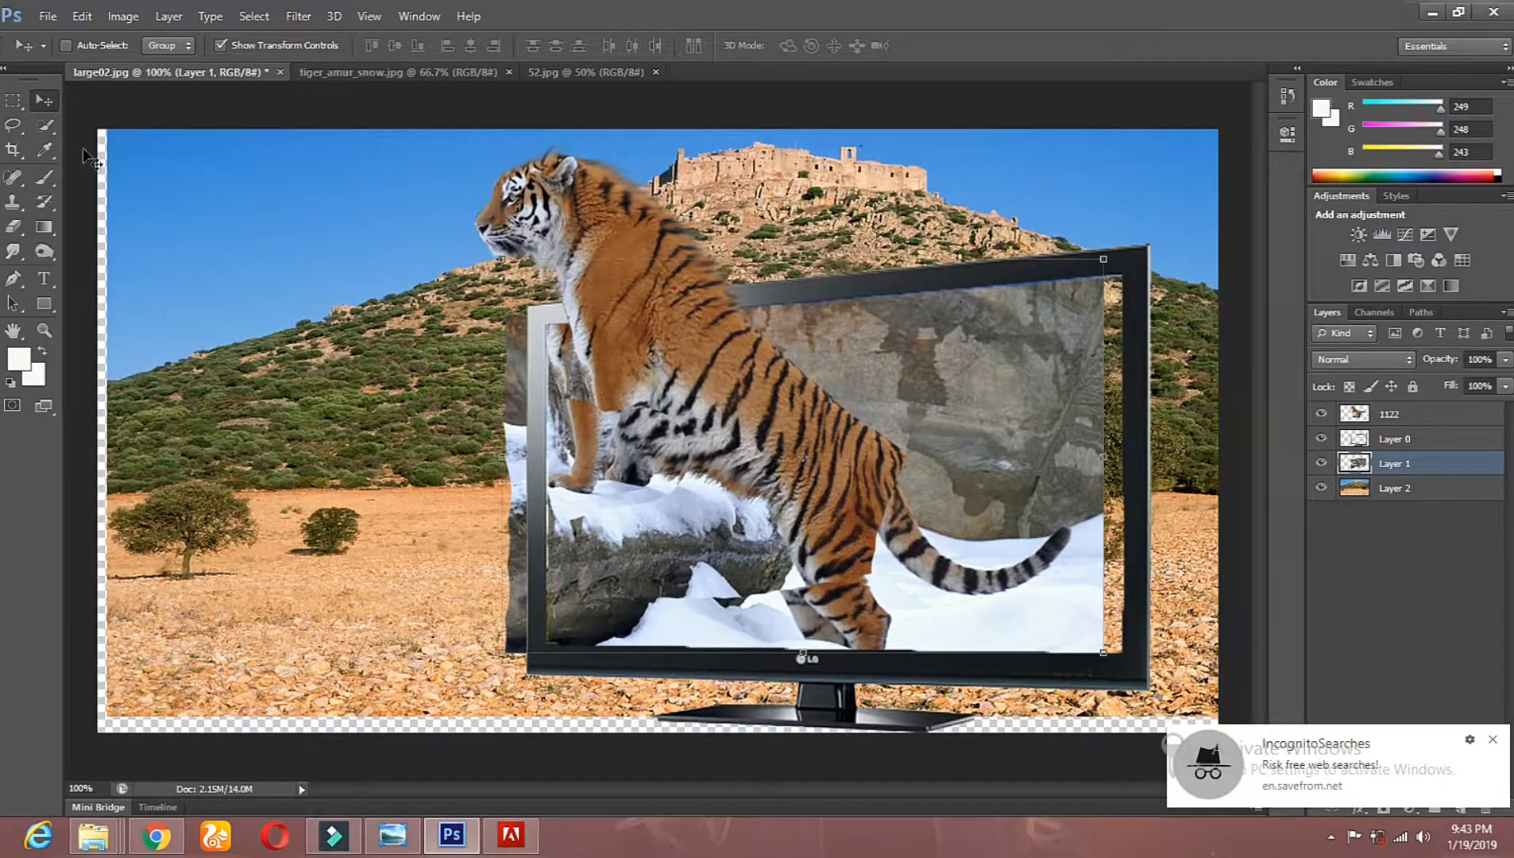
left_click(83, 16)
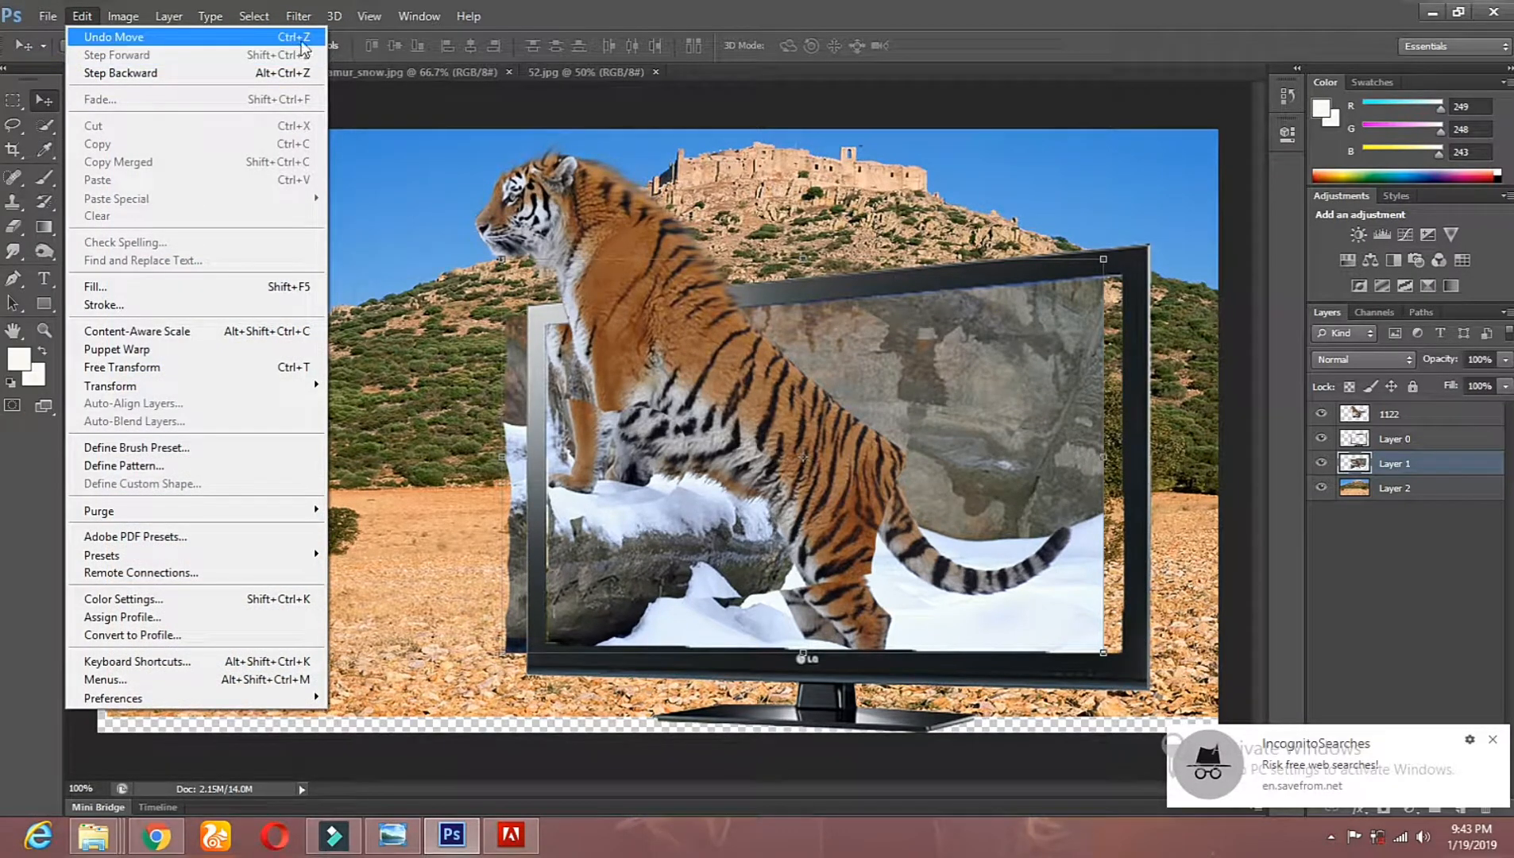
left_click(296, 40)
left_click(14, 125)
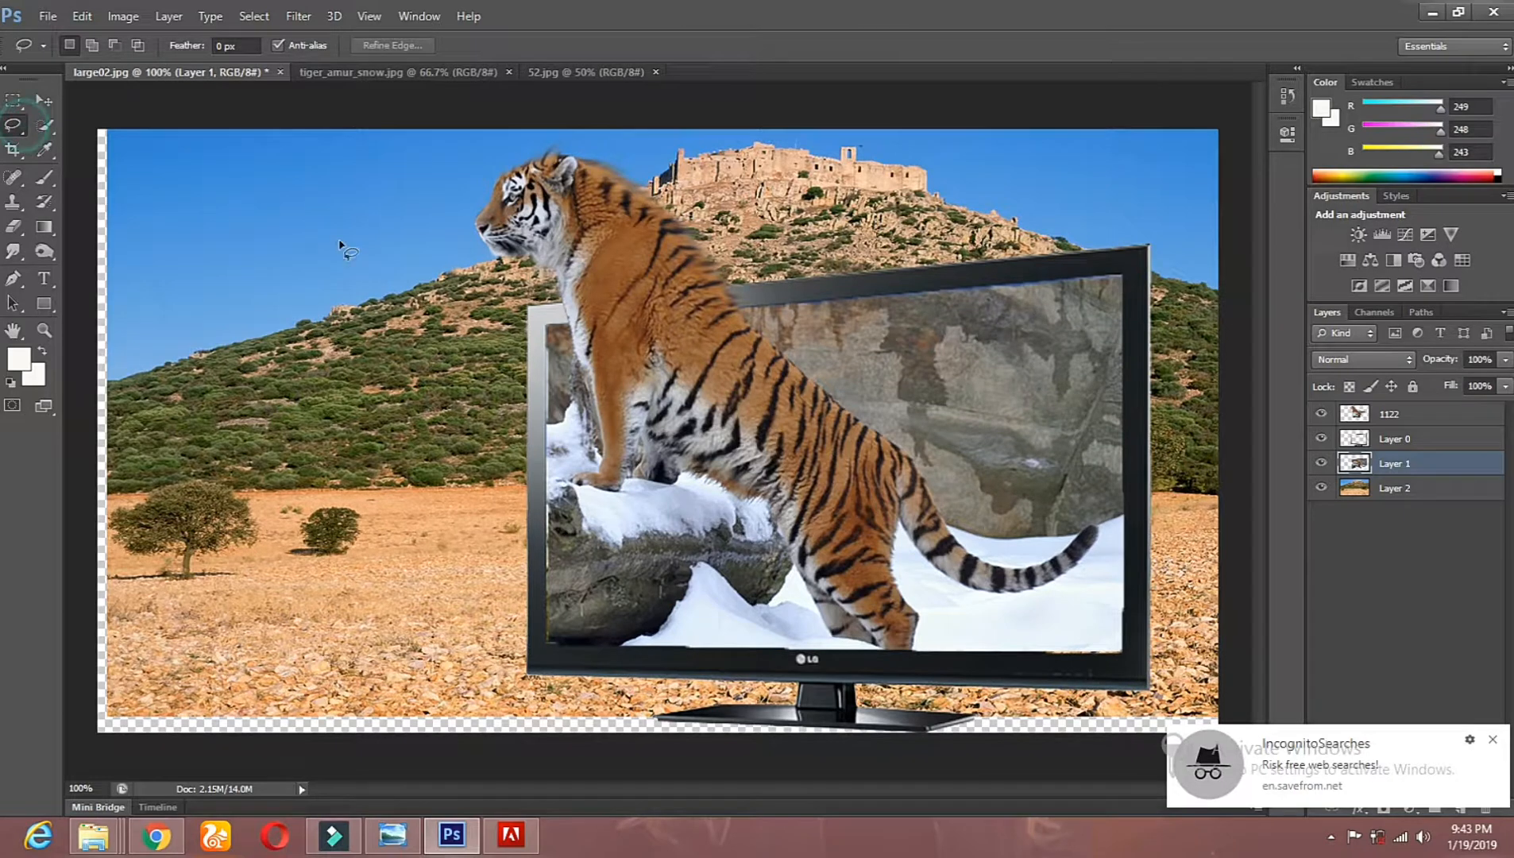
Step: Move the landscape Layer 2 lower, stretch its height to 109.39% so it fills the canvas, and apply the transformation
left_click(1395, 488)
left_click(47, 97)
left_click_drag(217, 204, 200, 326)
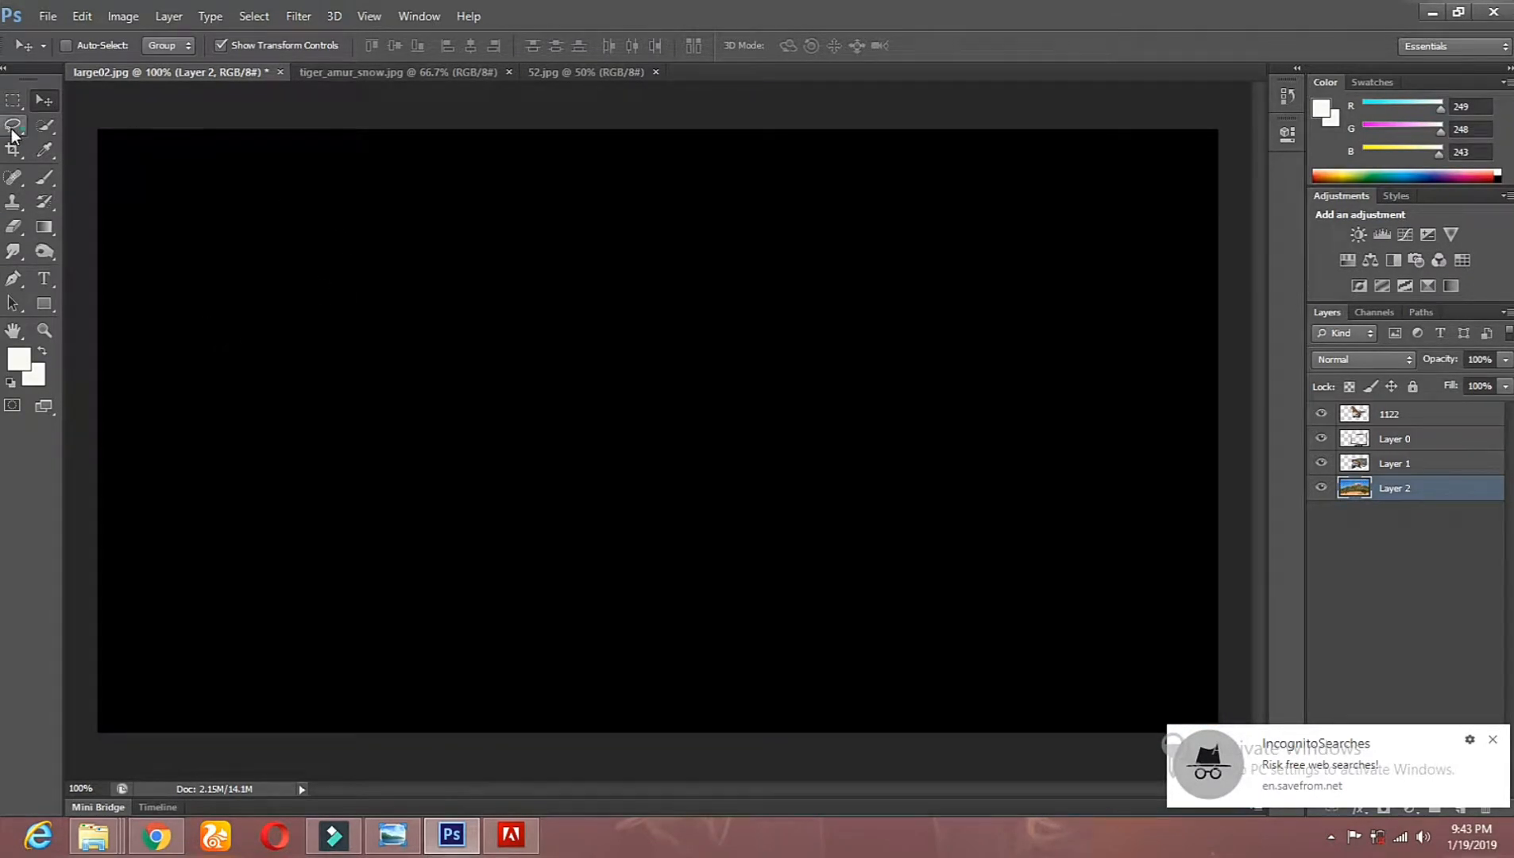
left_click(12, 124)
left_click(43, 100)
left_click_drag(772, 246, 767, 284)
left_click_drag(675, 176, 715, 111)
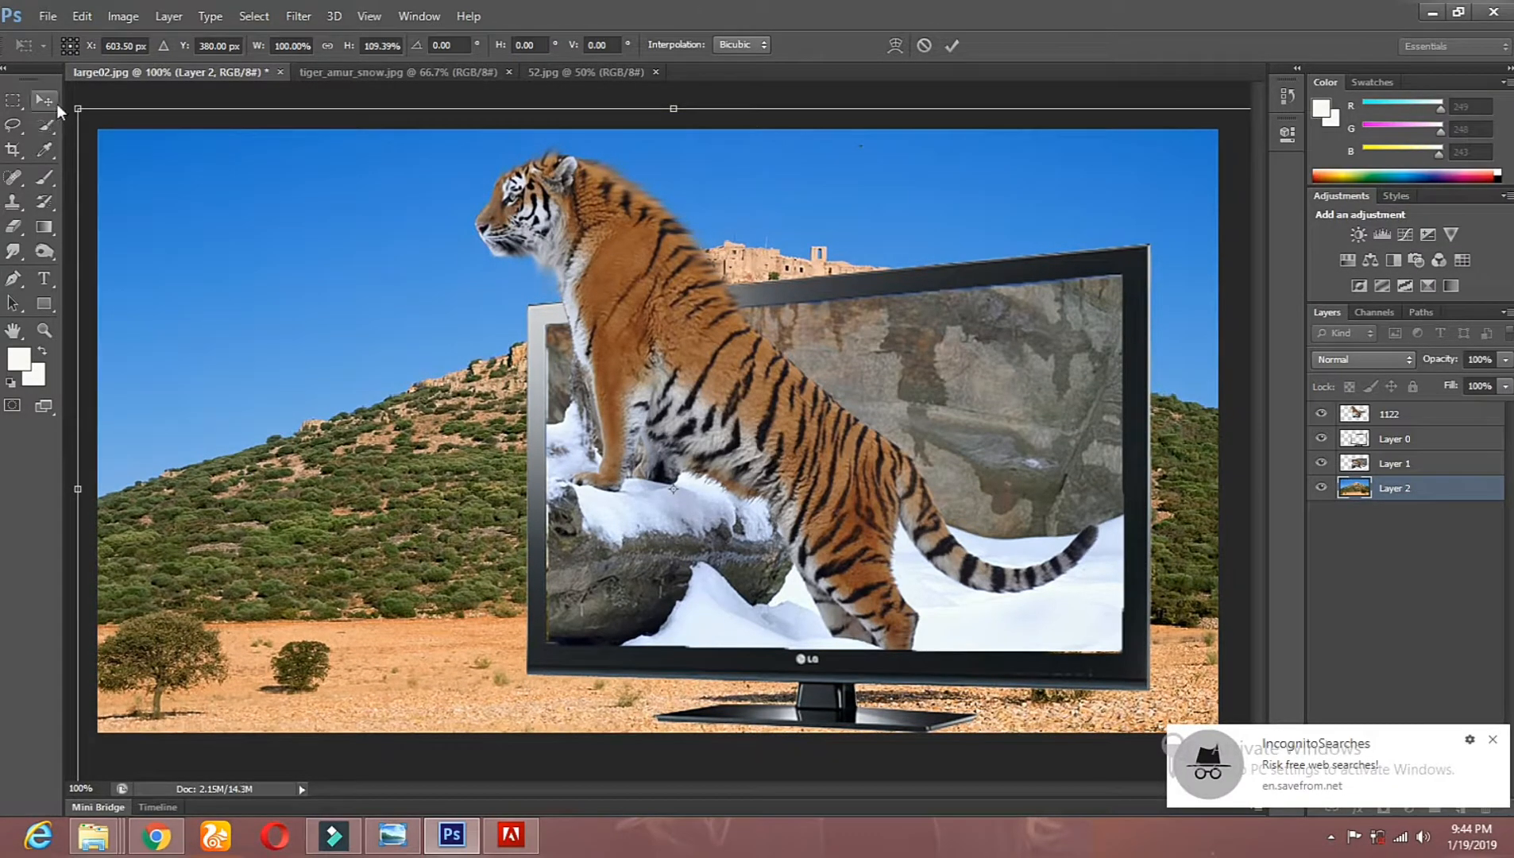
left_click(44, 100)
left_click(658, 323)
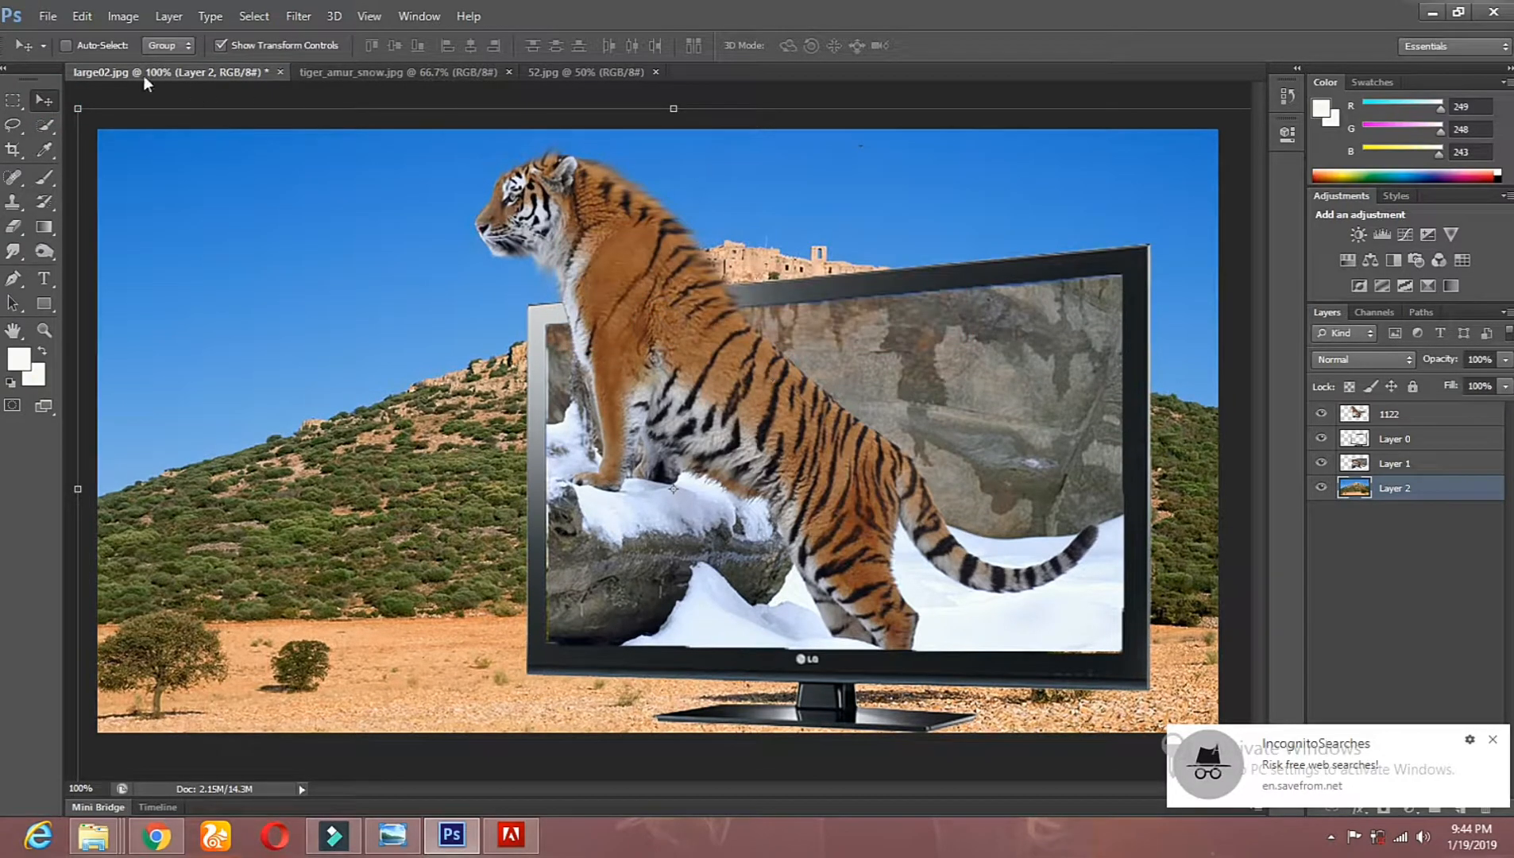
Step: Apply a Gaussian Blur with a 4.0 pixel radius to the landscape Layer 2
left_click(123, 16)
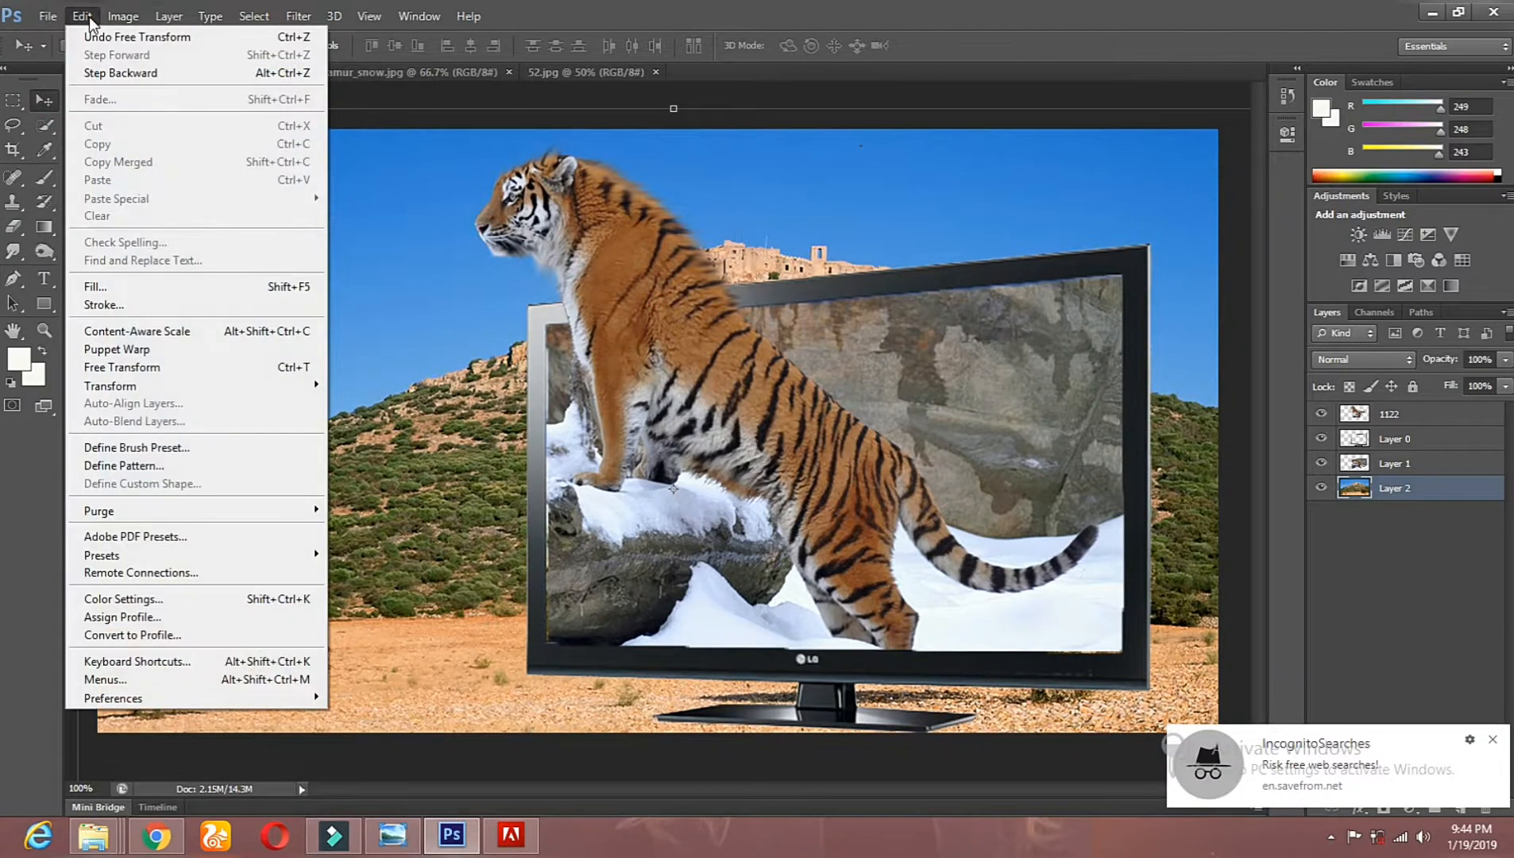
mouse_move(308, 24)
mouse_move(124, 16)
mouse_move(143, 64)
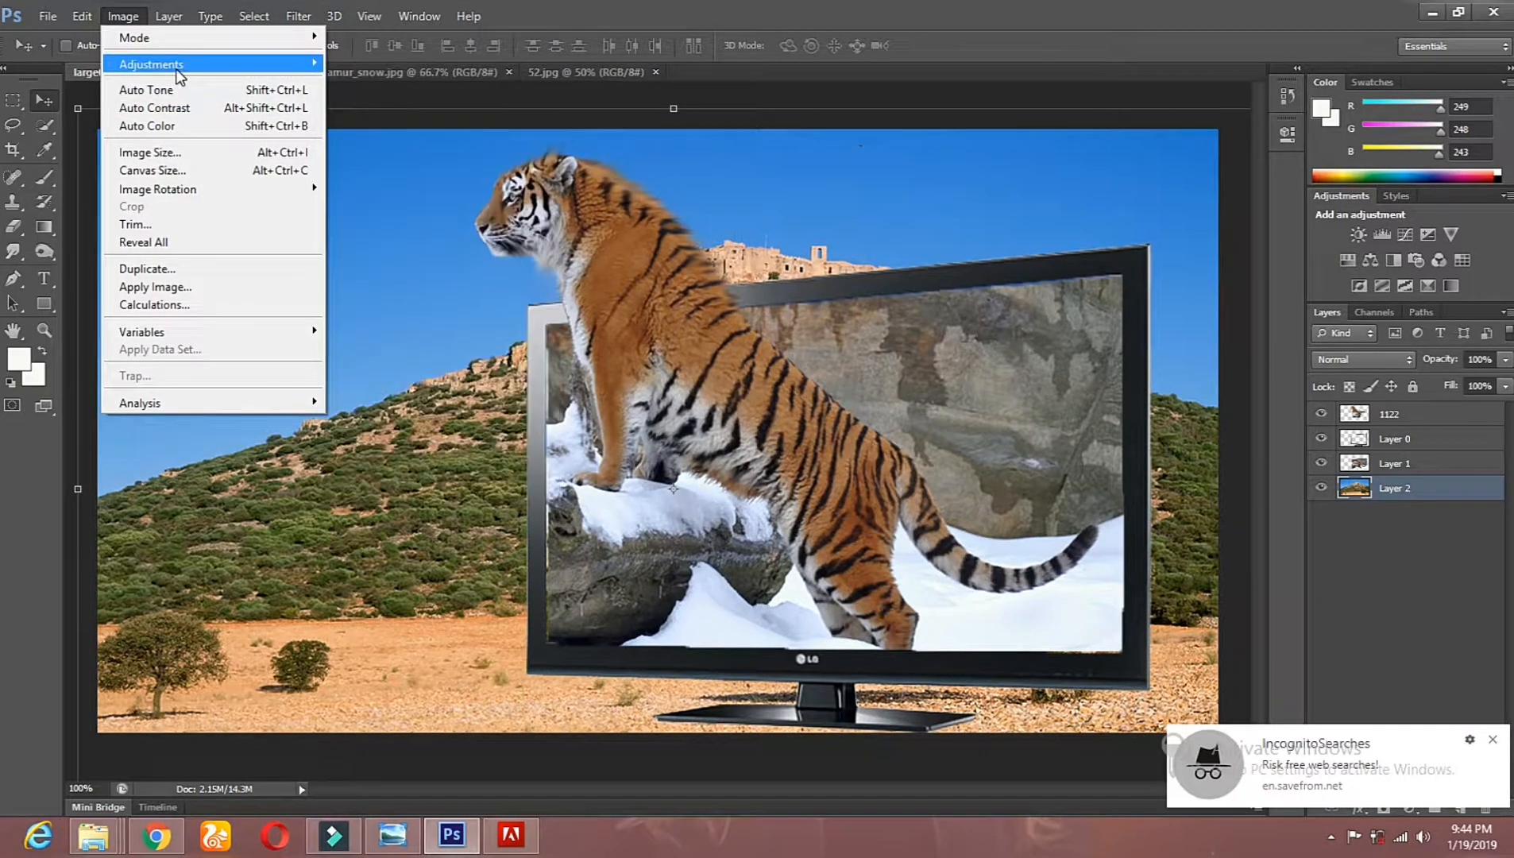
mouse_move(315, 70)
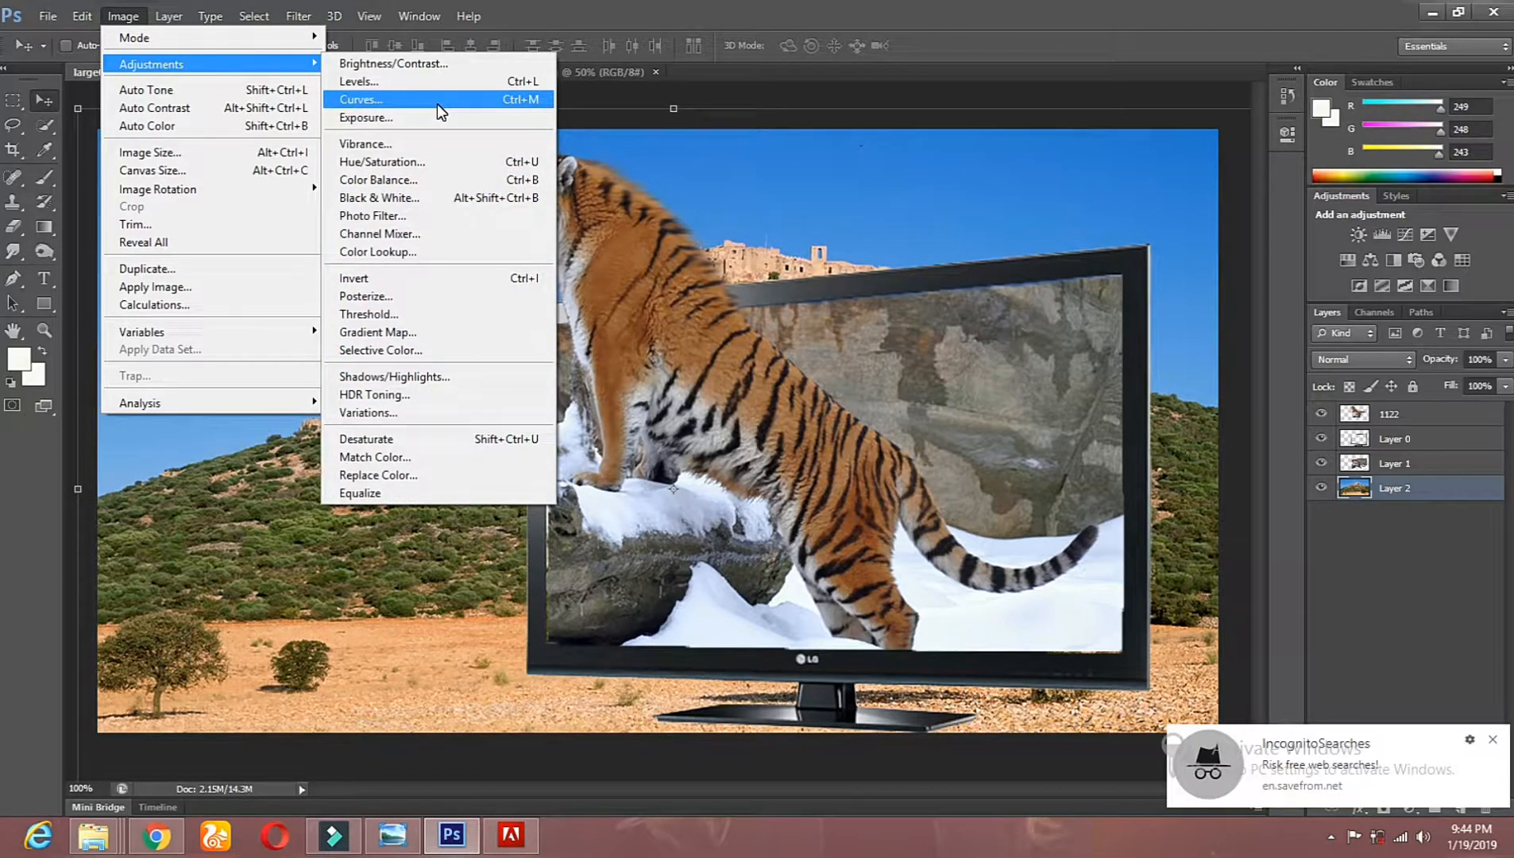
mouse_move(332, 212)
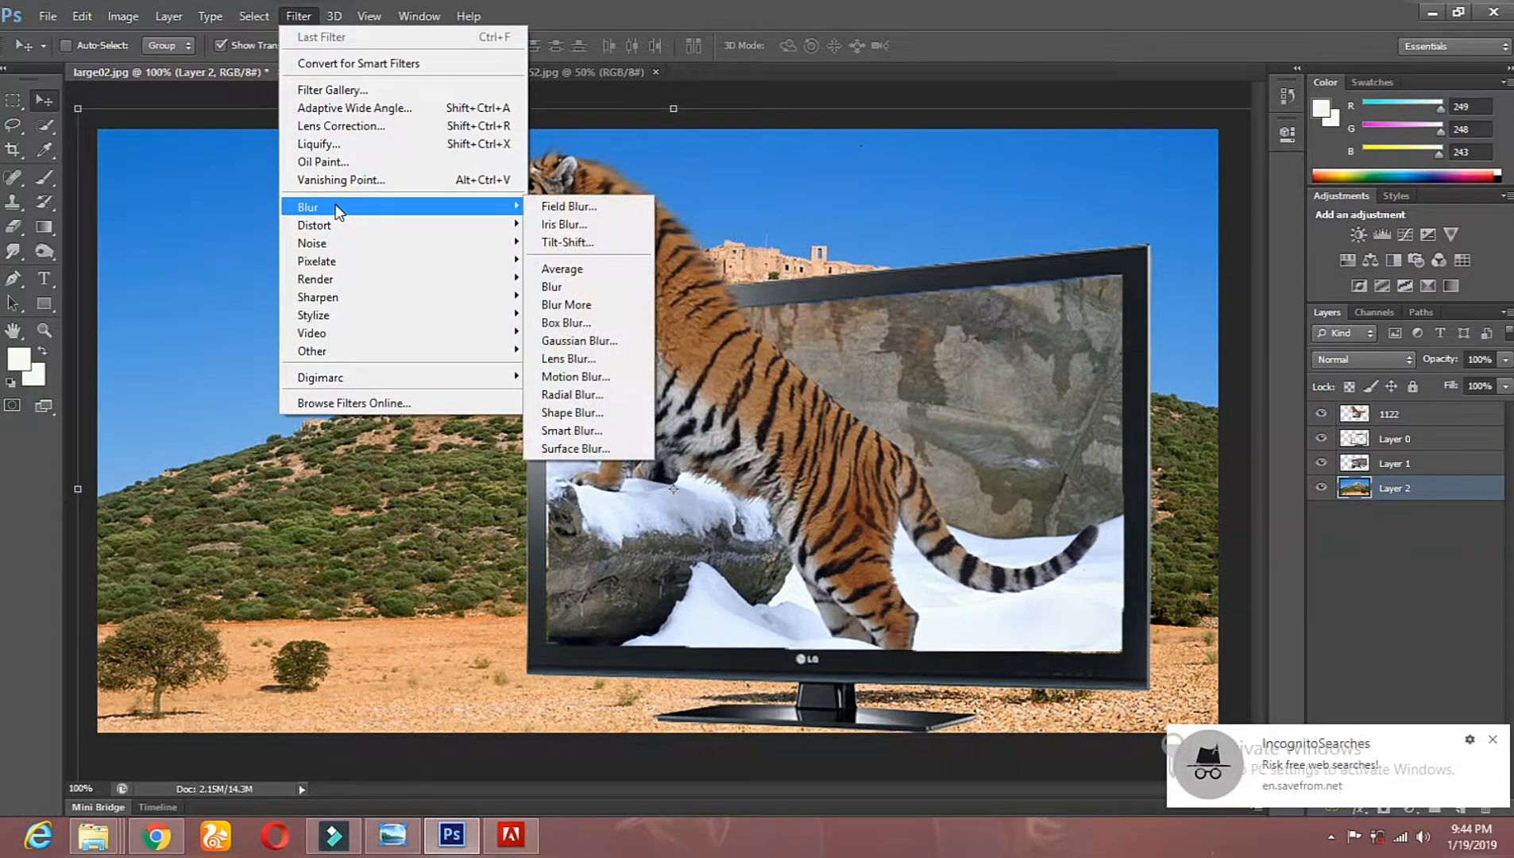
left_click(598, 342)
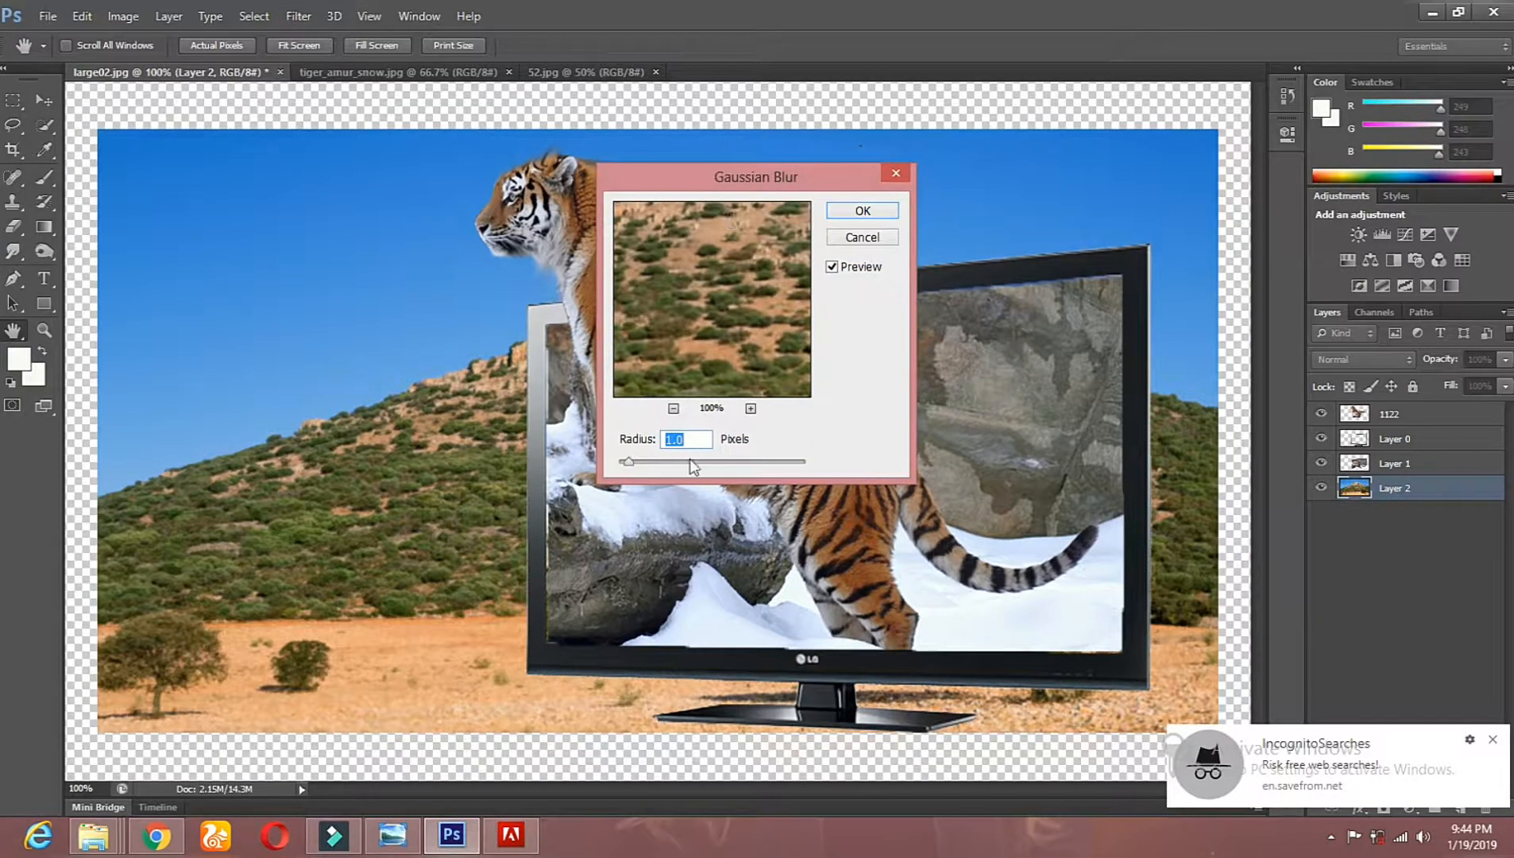
left_click_drag(685, 462, 714, 462)
left_click_drag(716, 187, 1093, 53)
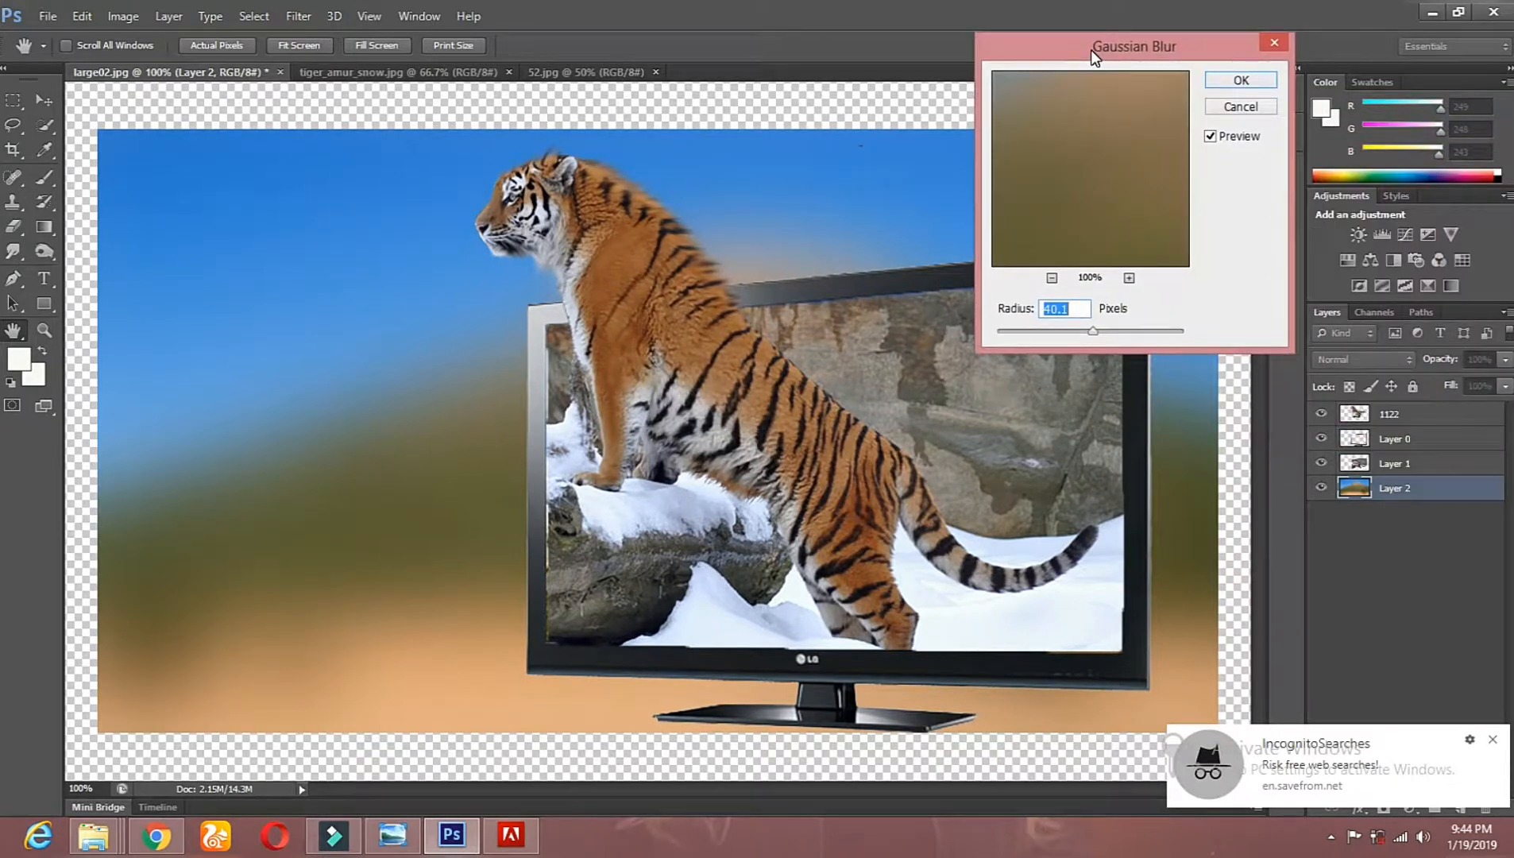
left_click(1093, 329)
left_click_drag(1006, 342, 1038, 337)
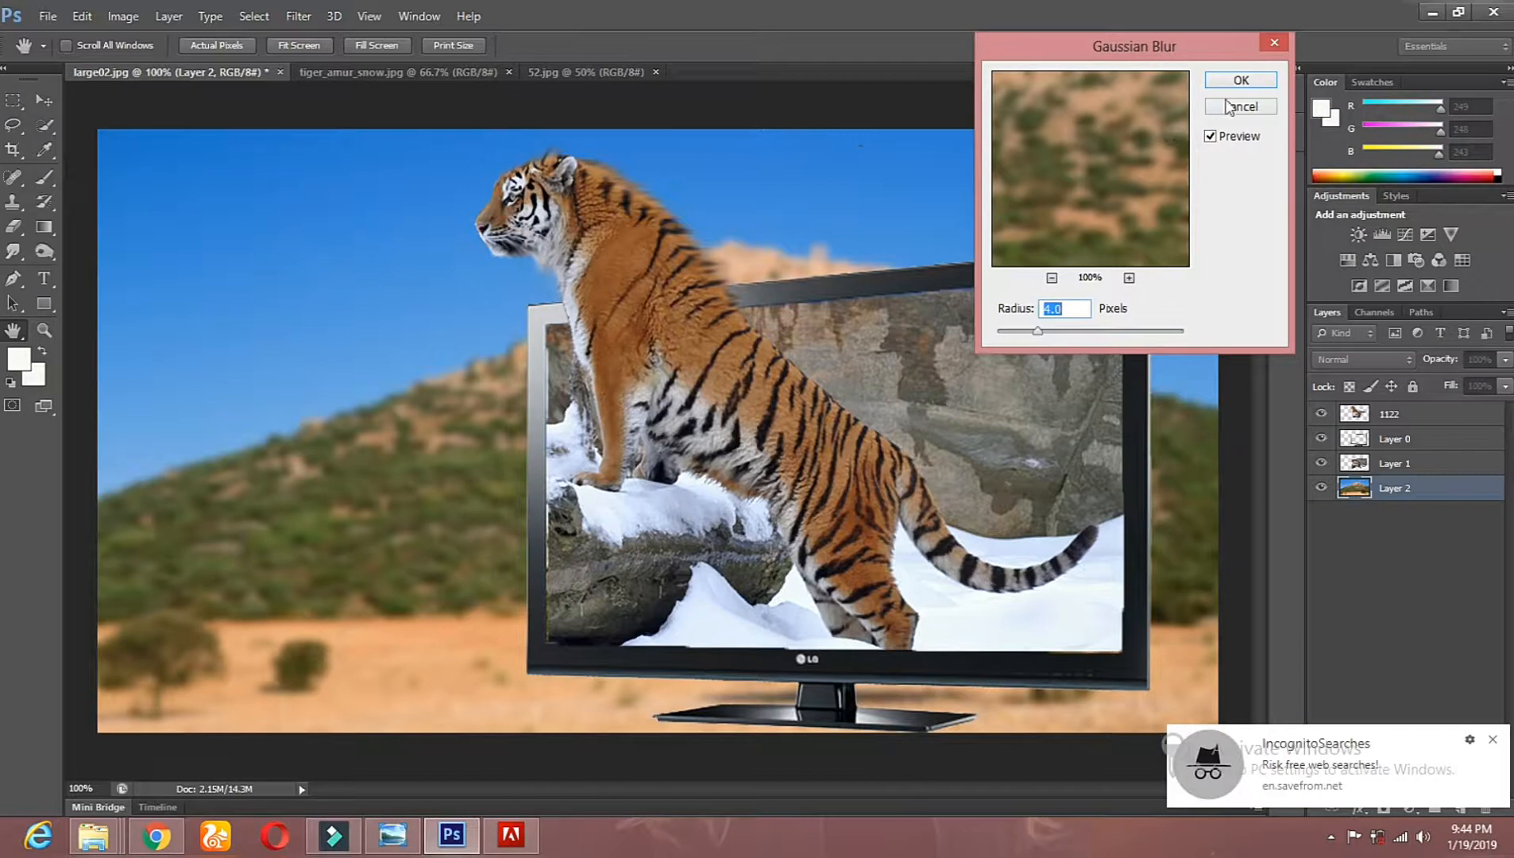
left_click(1241, 80)
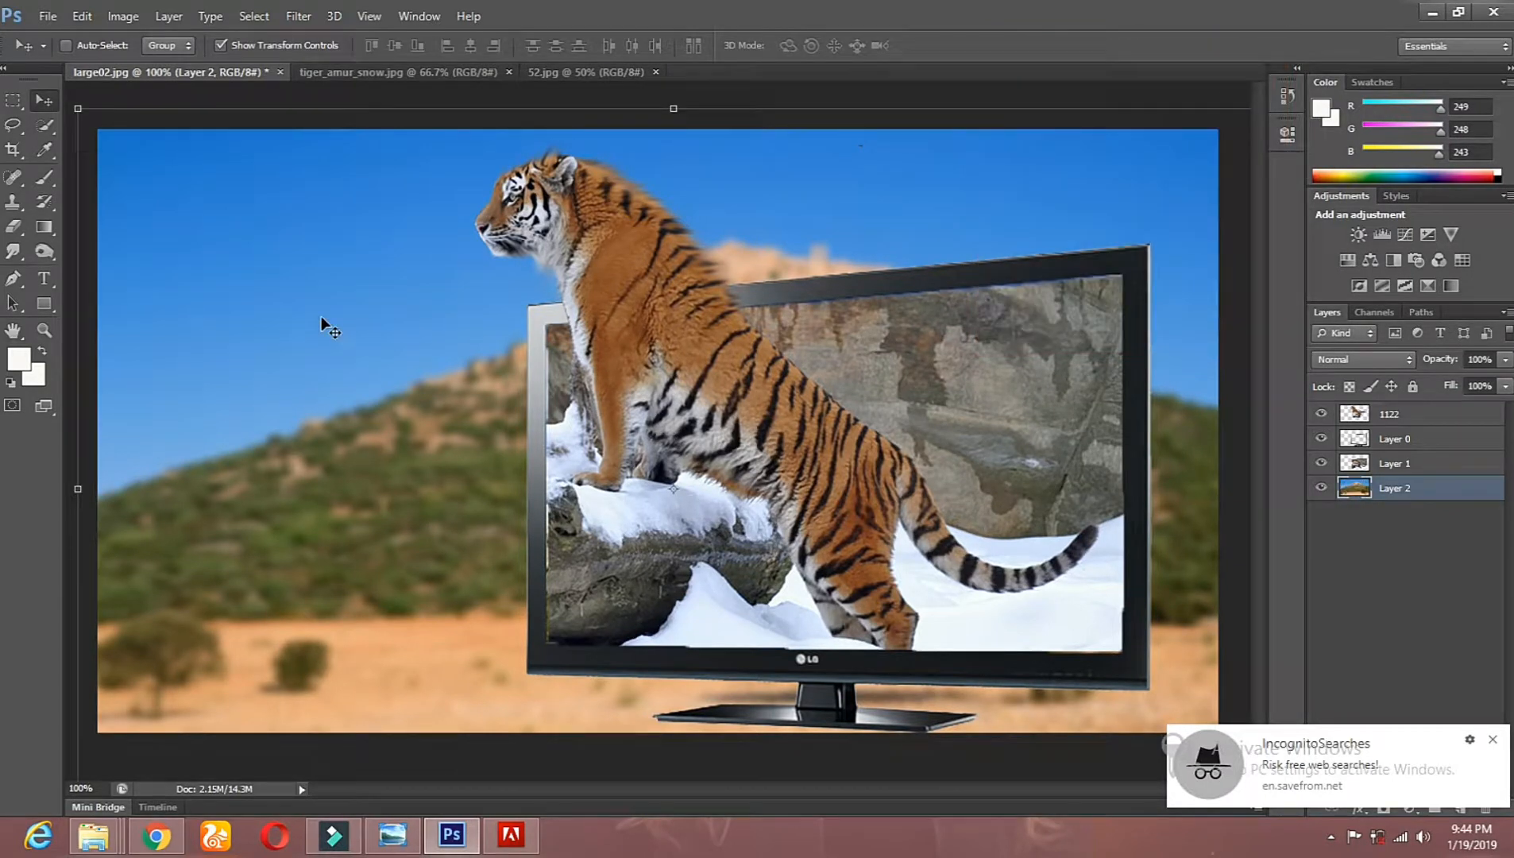
key("l")
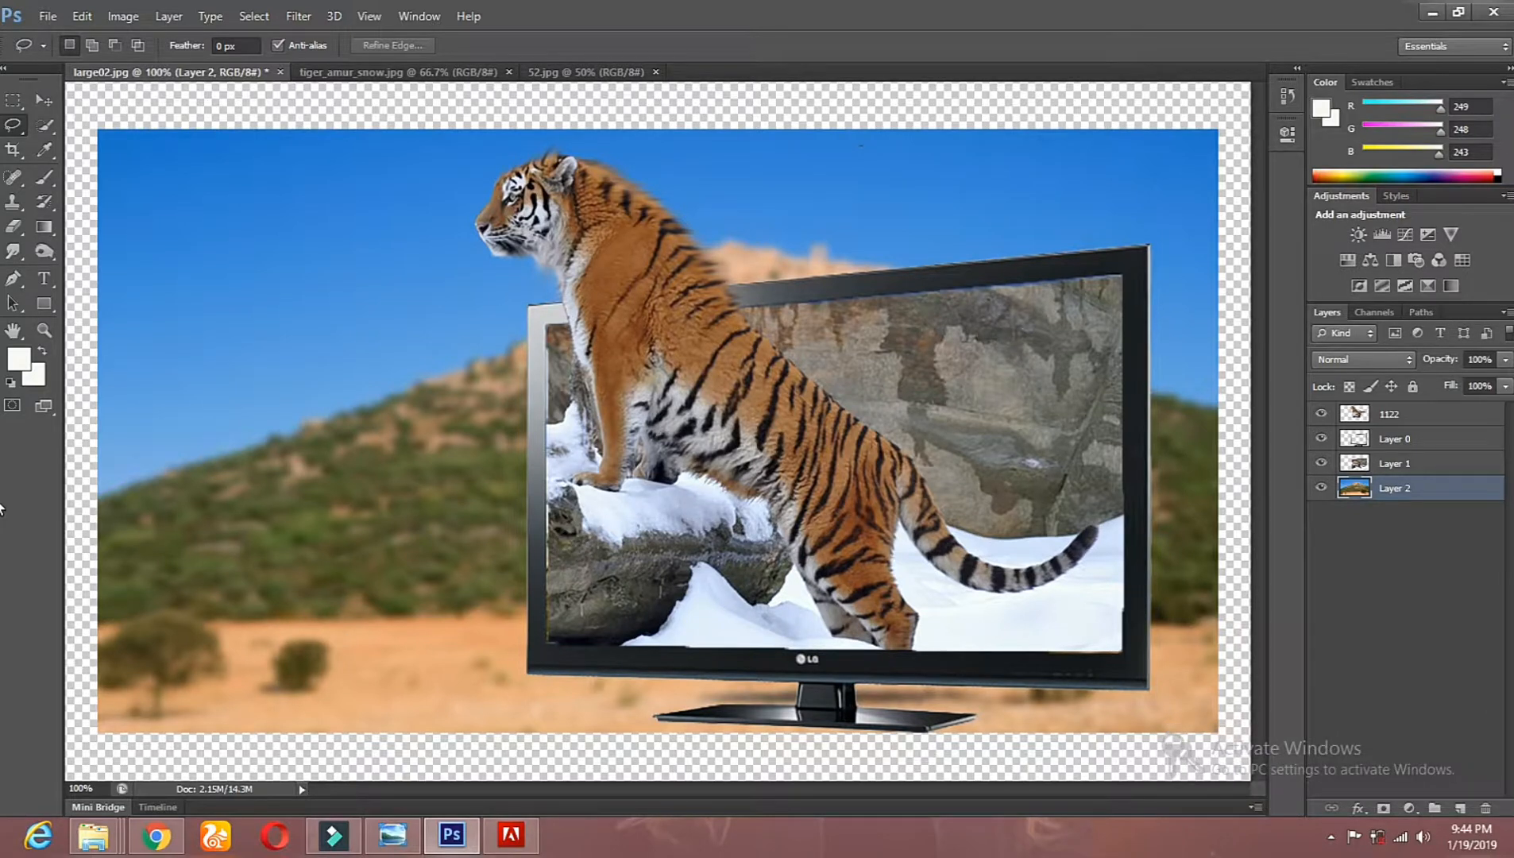
Step: Start saving the composite as a new file on the Desktop
left_click(47, 16)
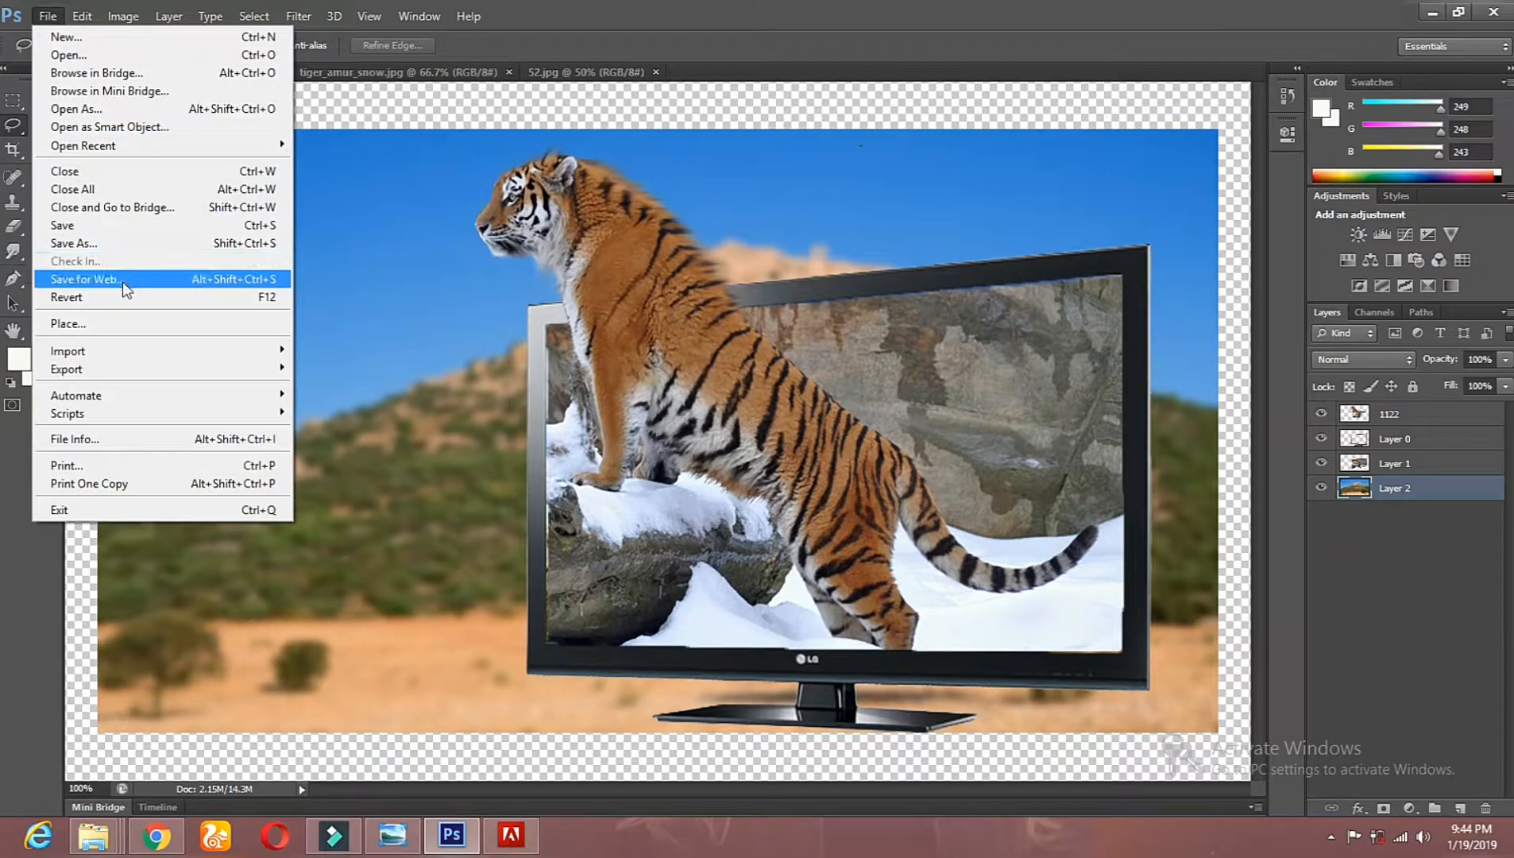
left_click(129, 244)
left_click(530, 268)
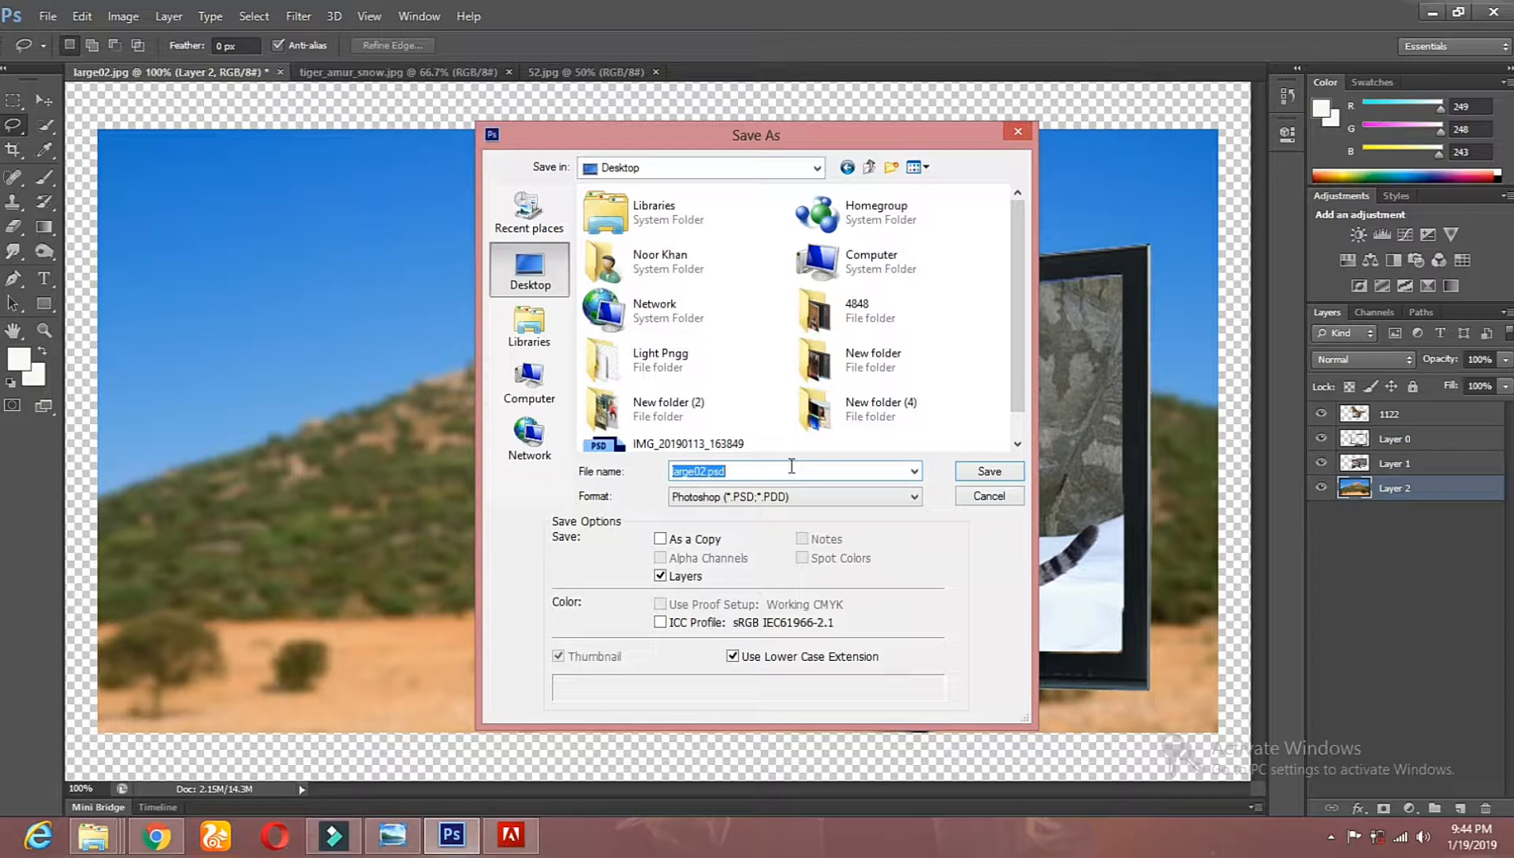
type("pl")
type("ank")
key("ctrl+a")
key("BackSpace")
type("An")
key("ctrl+a")
key("BackSpace")
Step: Name the file Tiger and save it in JPEG format with quality 8 (High) and the Baseline ("Standard") option
type("Ti")
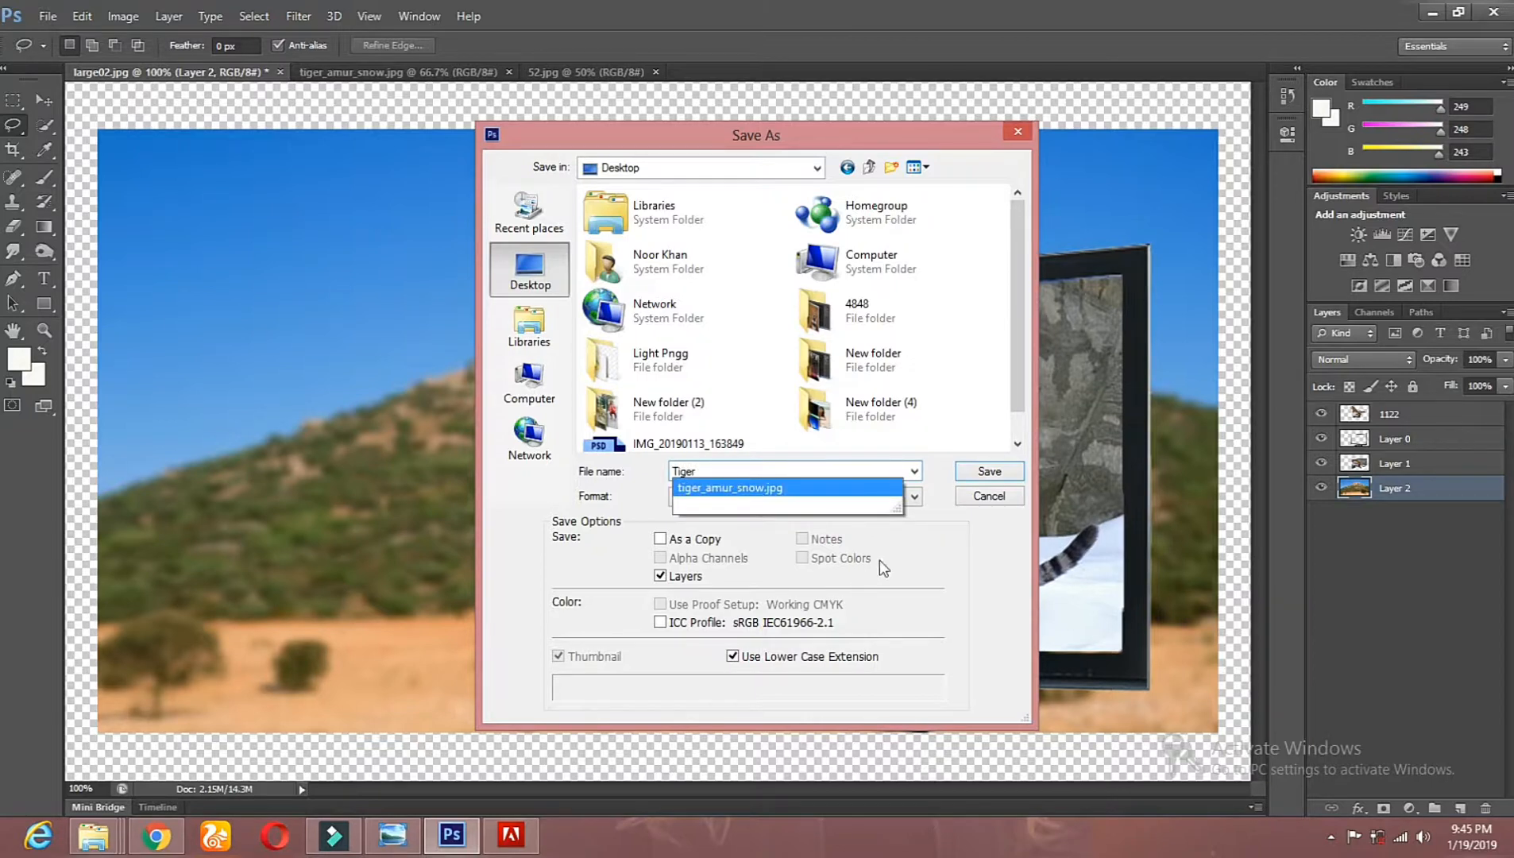
left_click(881, 532)
left_click(836, 498)
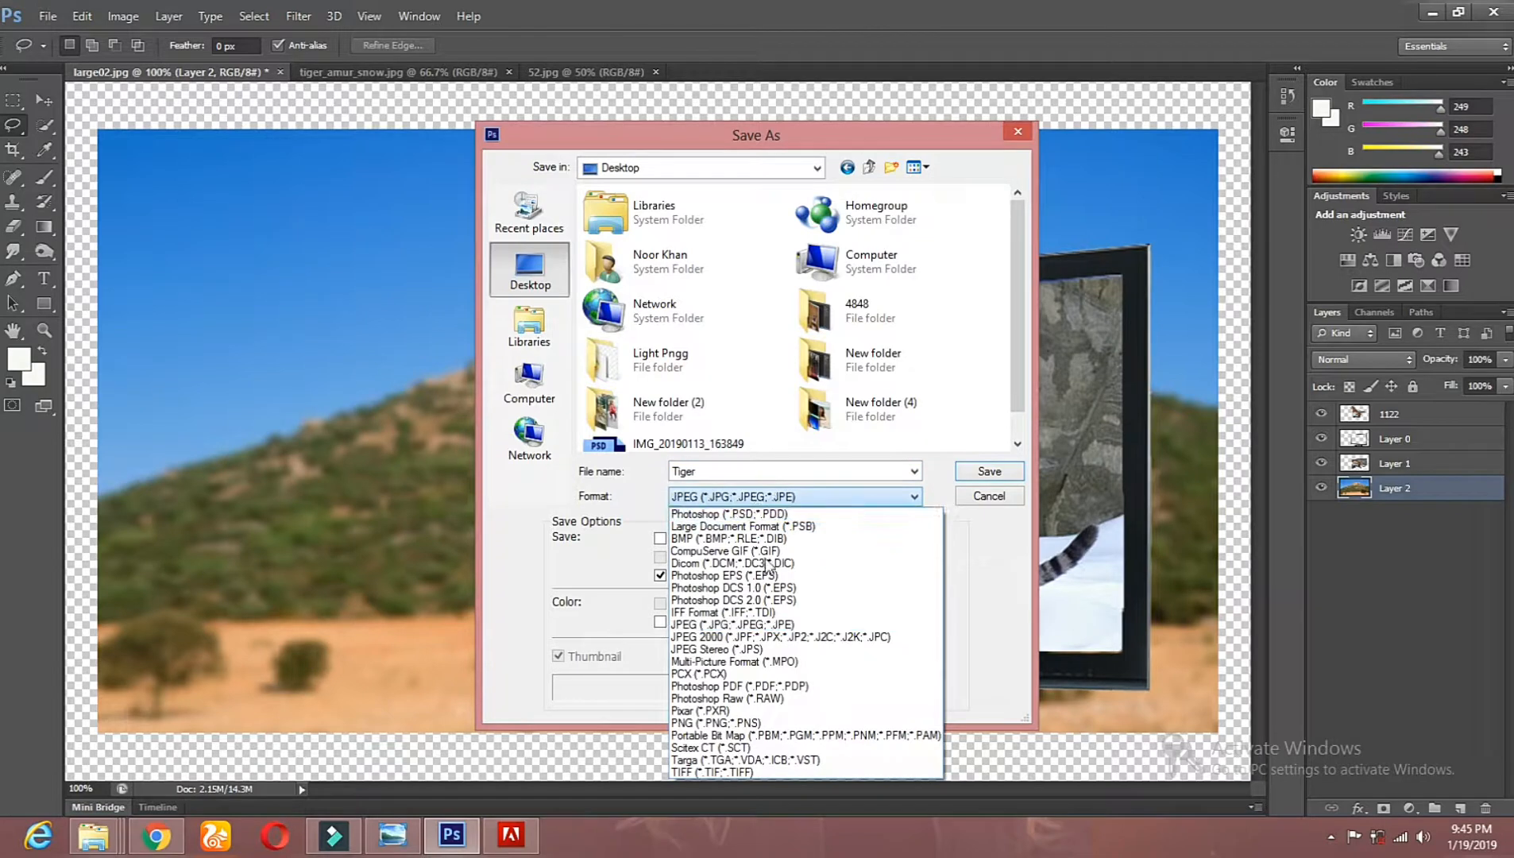
left_click(731, 625)
left_click(967, 474)
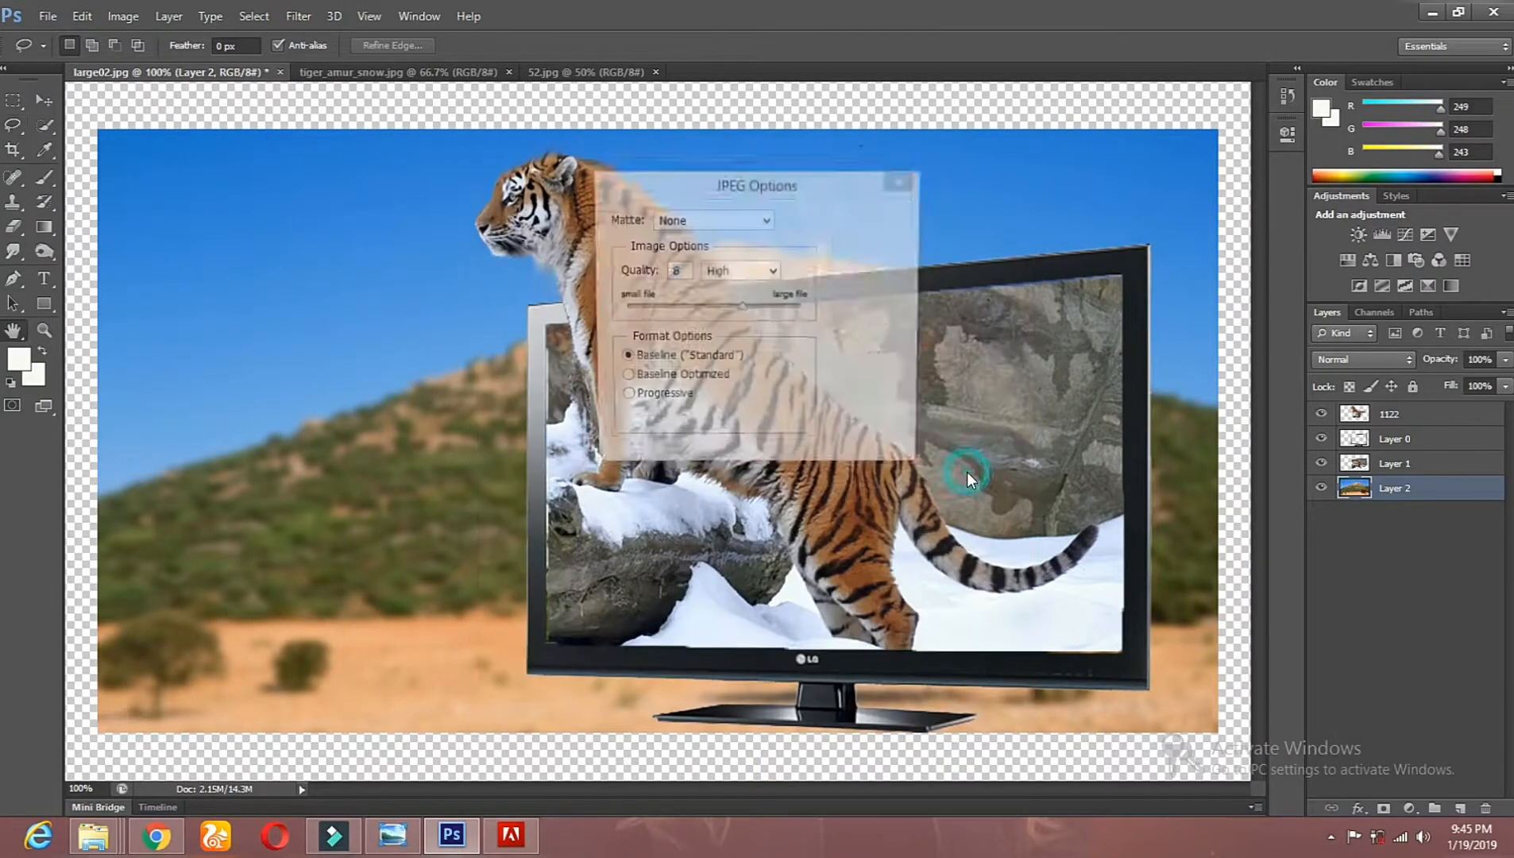
left_click(865, 220)
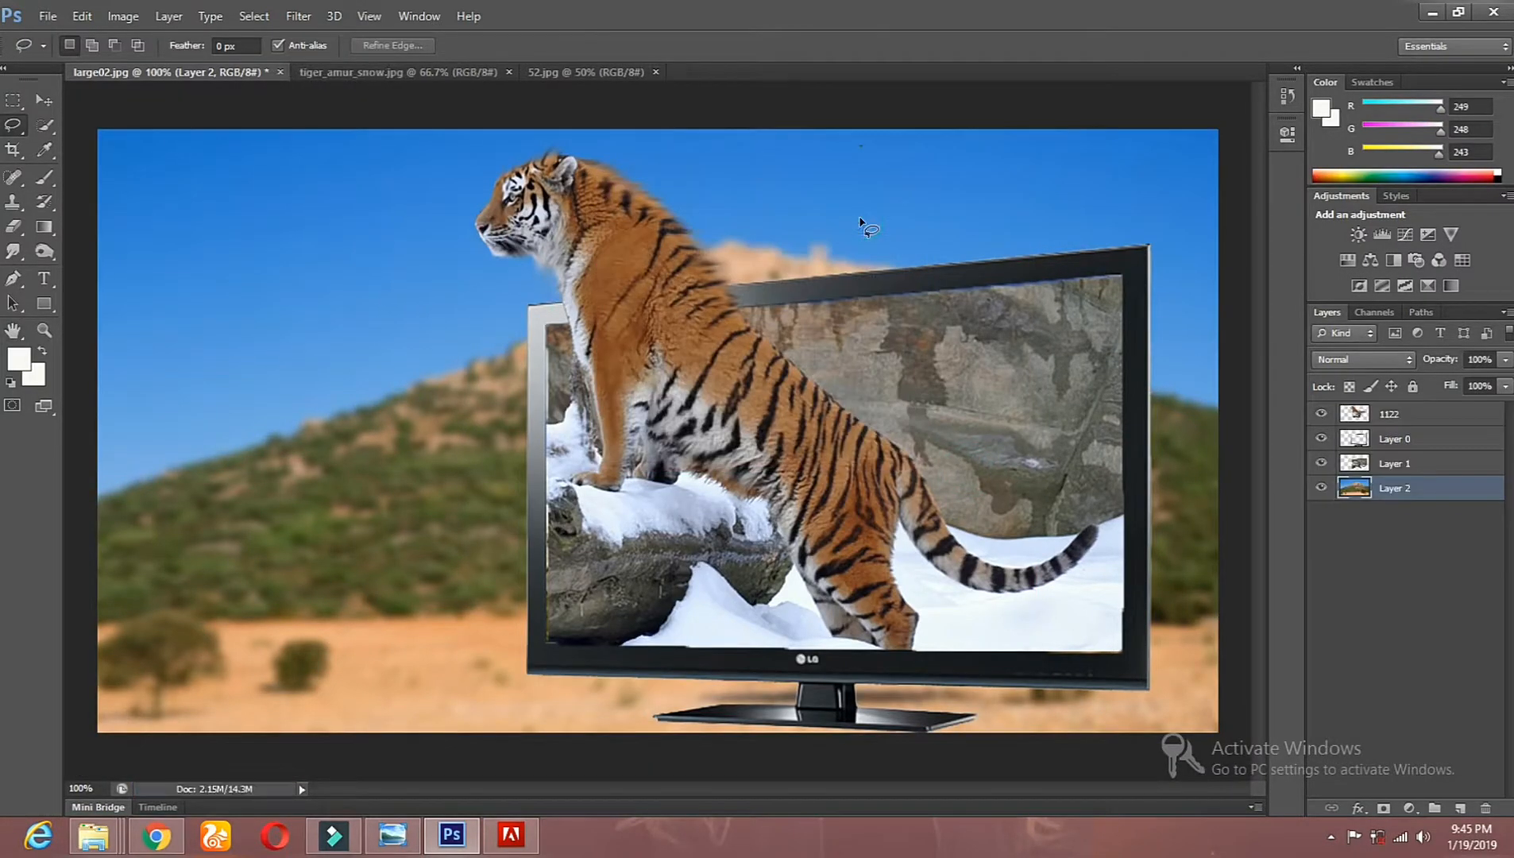
Step: Minimize Photoshop to reach the Windows desktop with the saved Tiger image
left_click(1433, 12)
left_click(1430, 12)
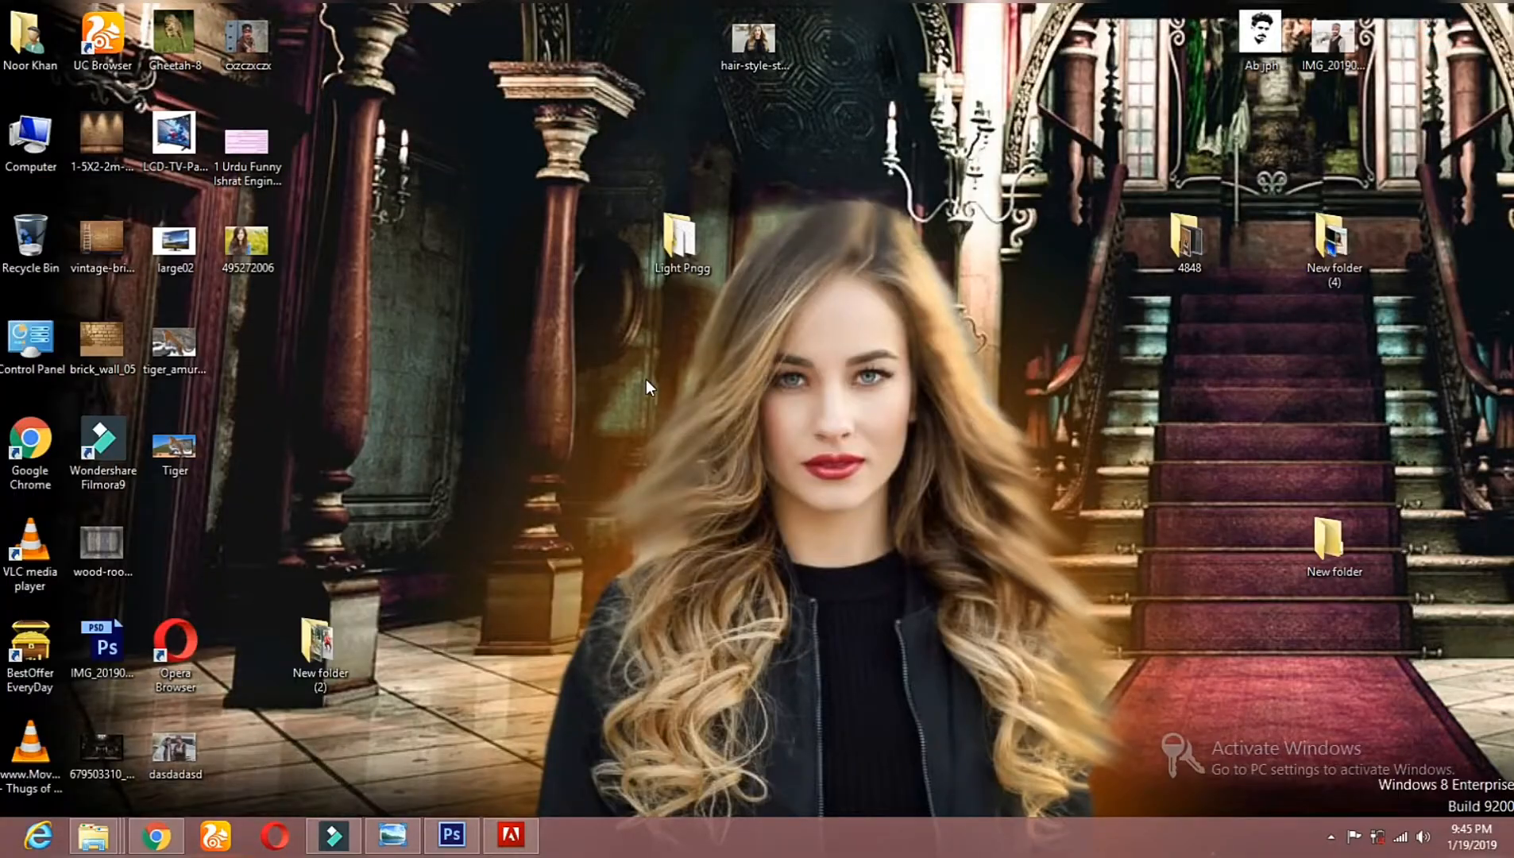
left_click(161, 372)
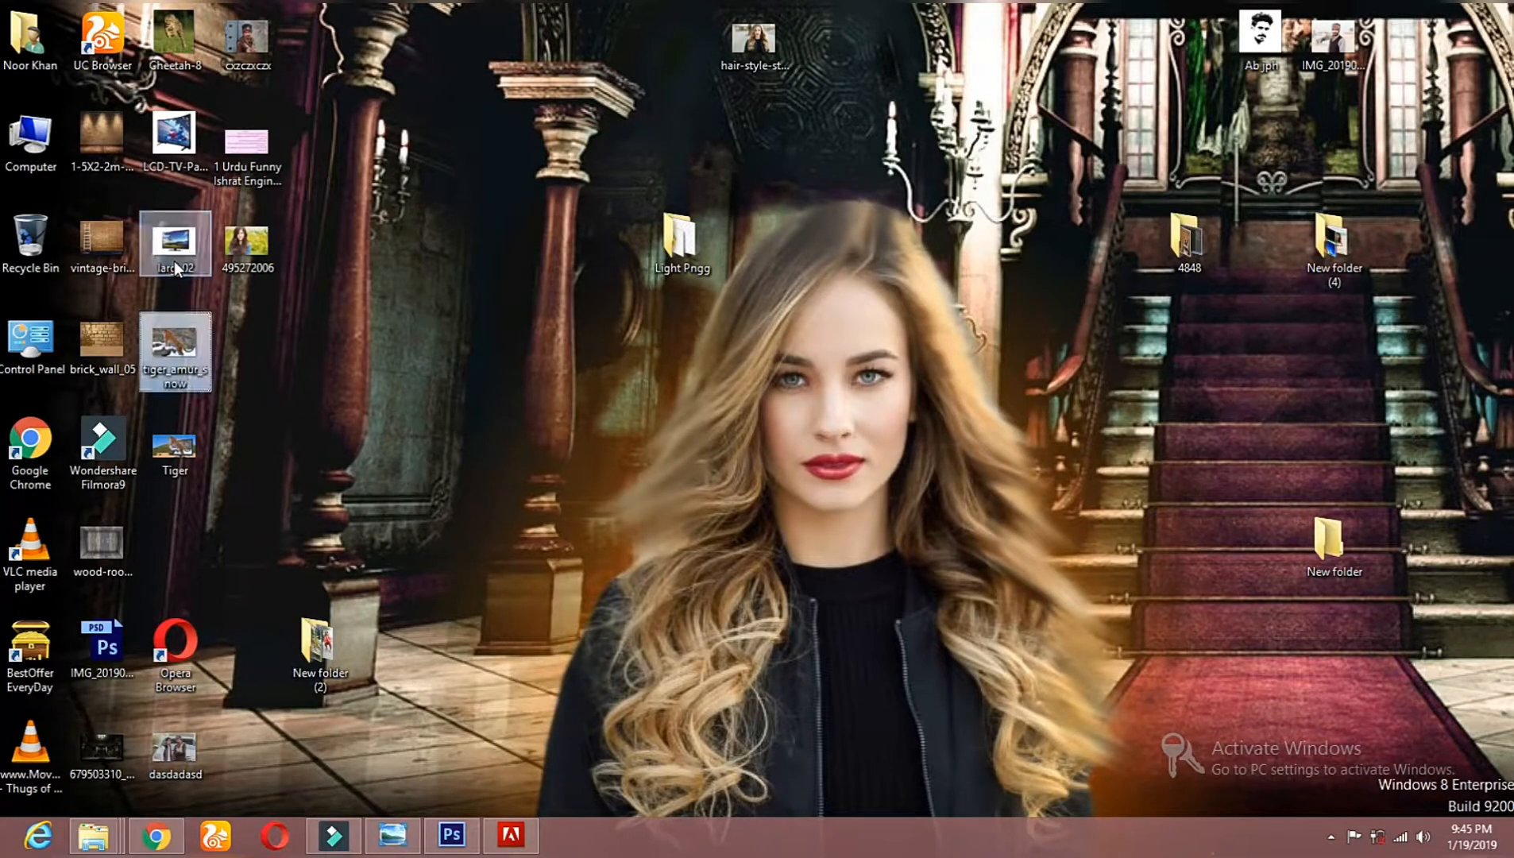
right_click(159, 374)
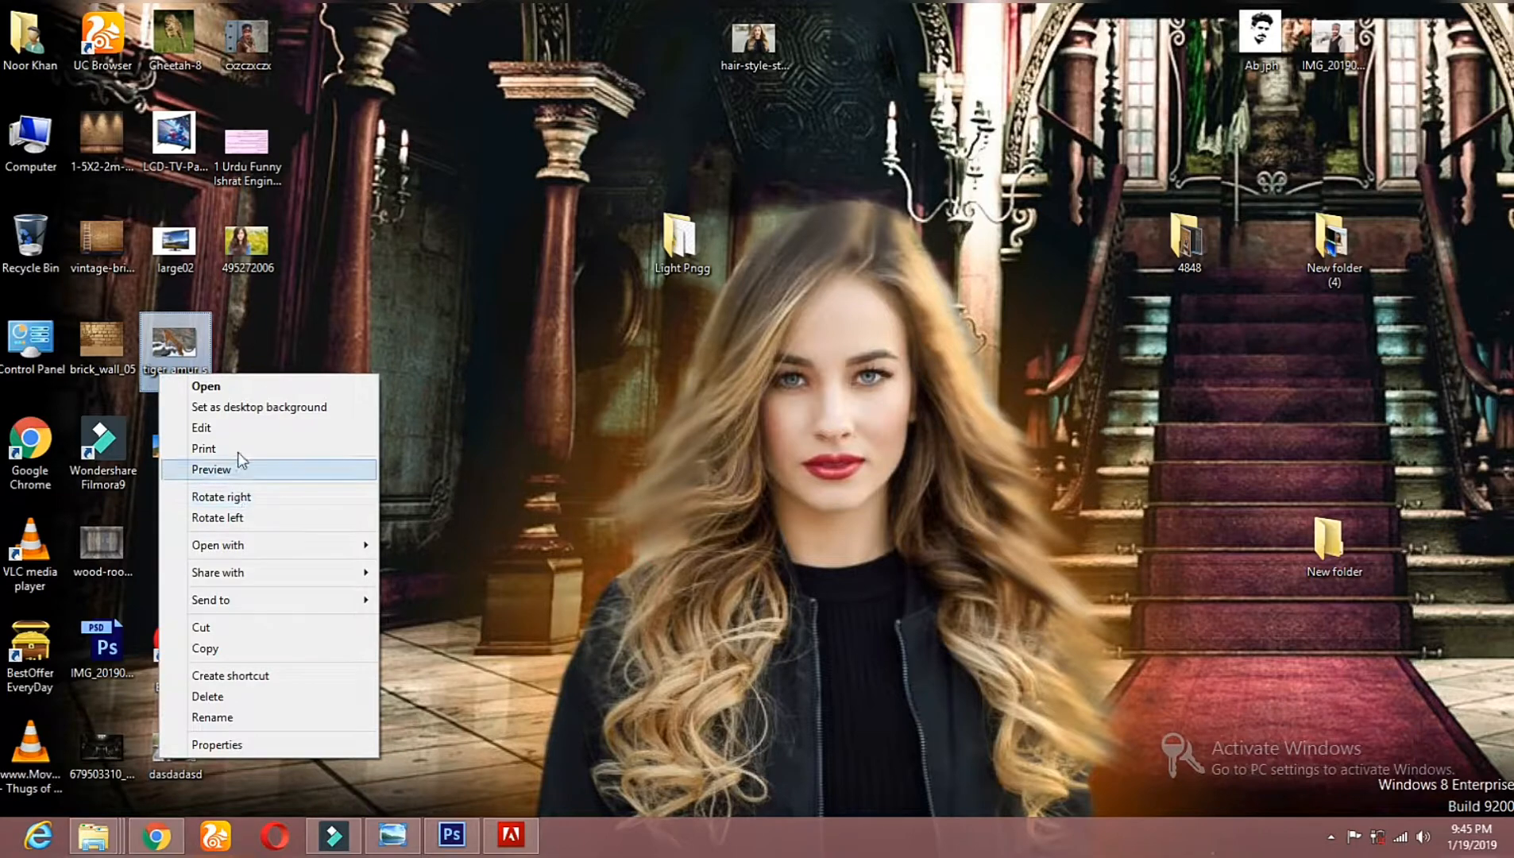
double_click(184, 350)
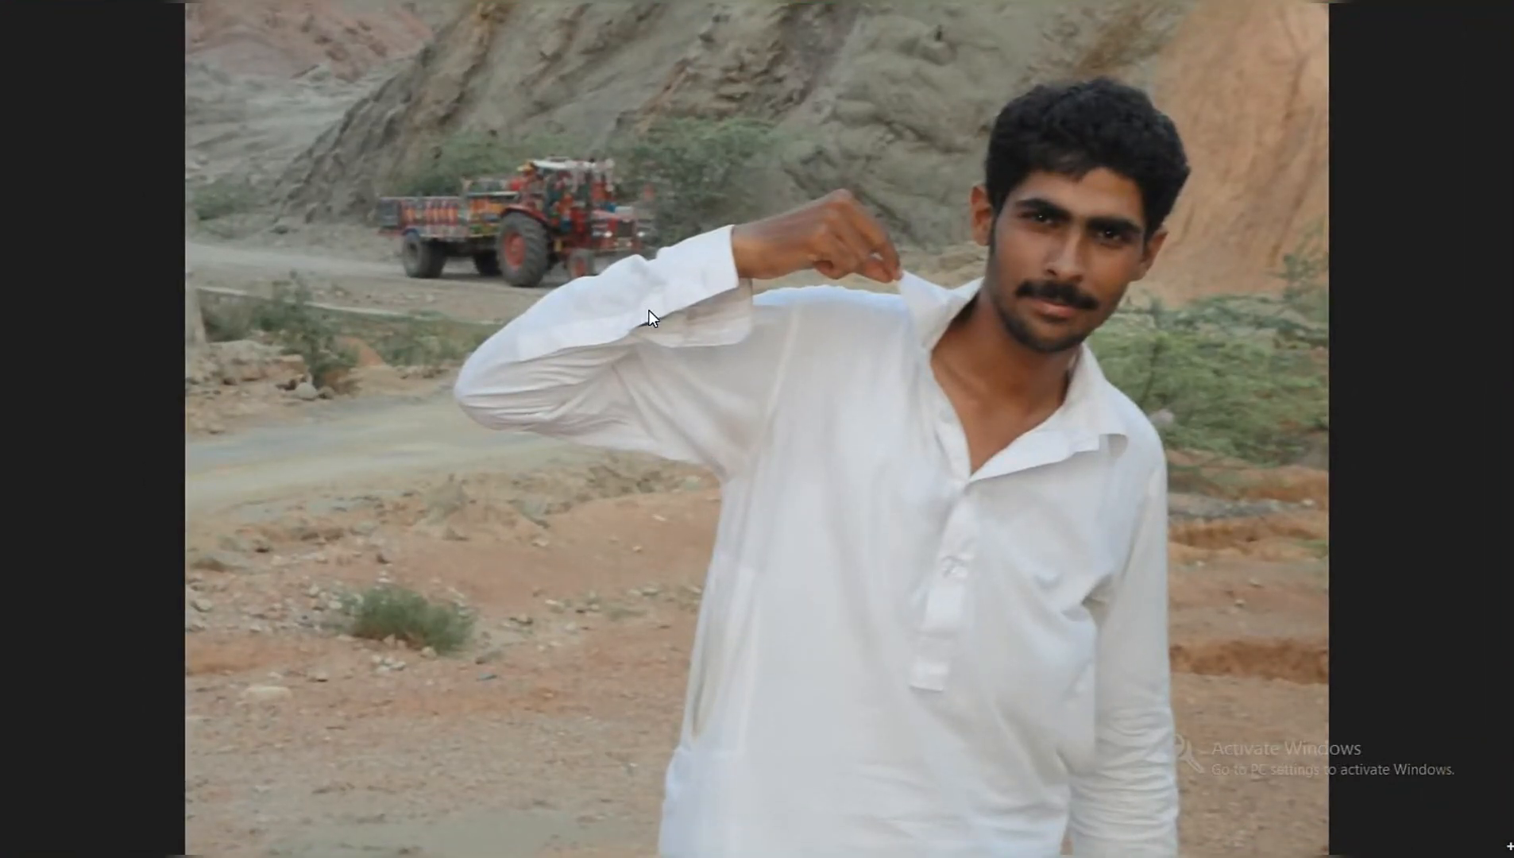
key("super")
left_click(266, 696)
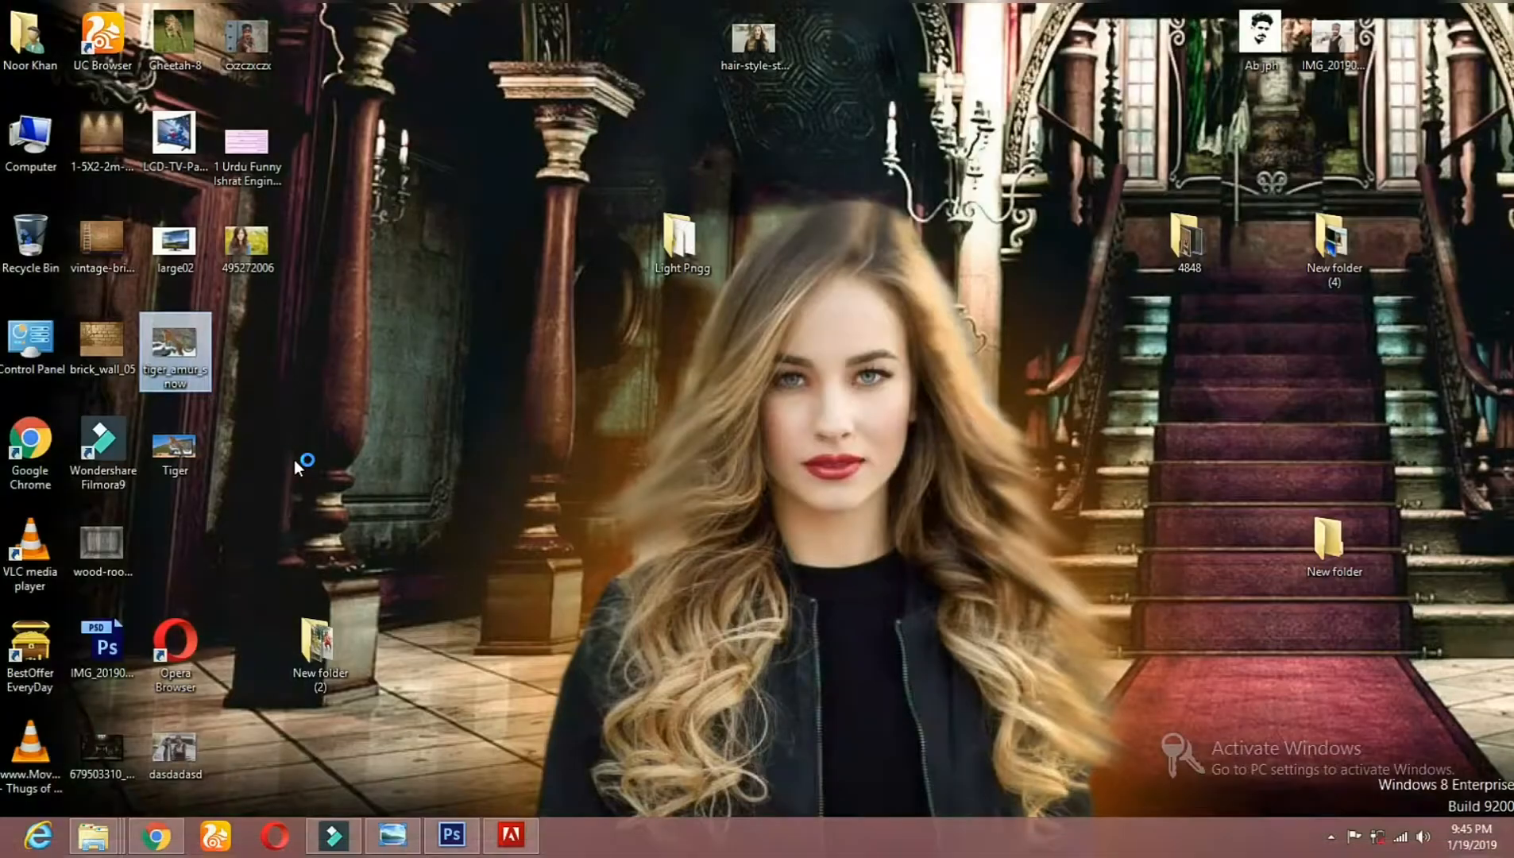
right_click(196, 368)
left_click(274, 452)
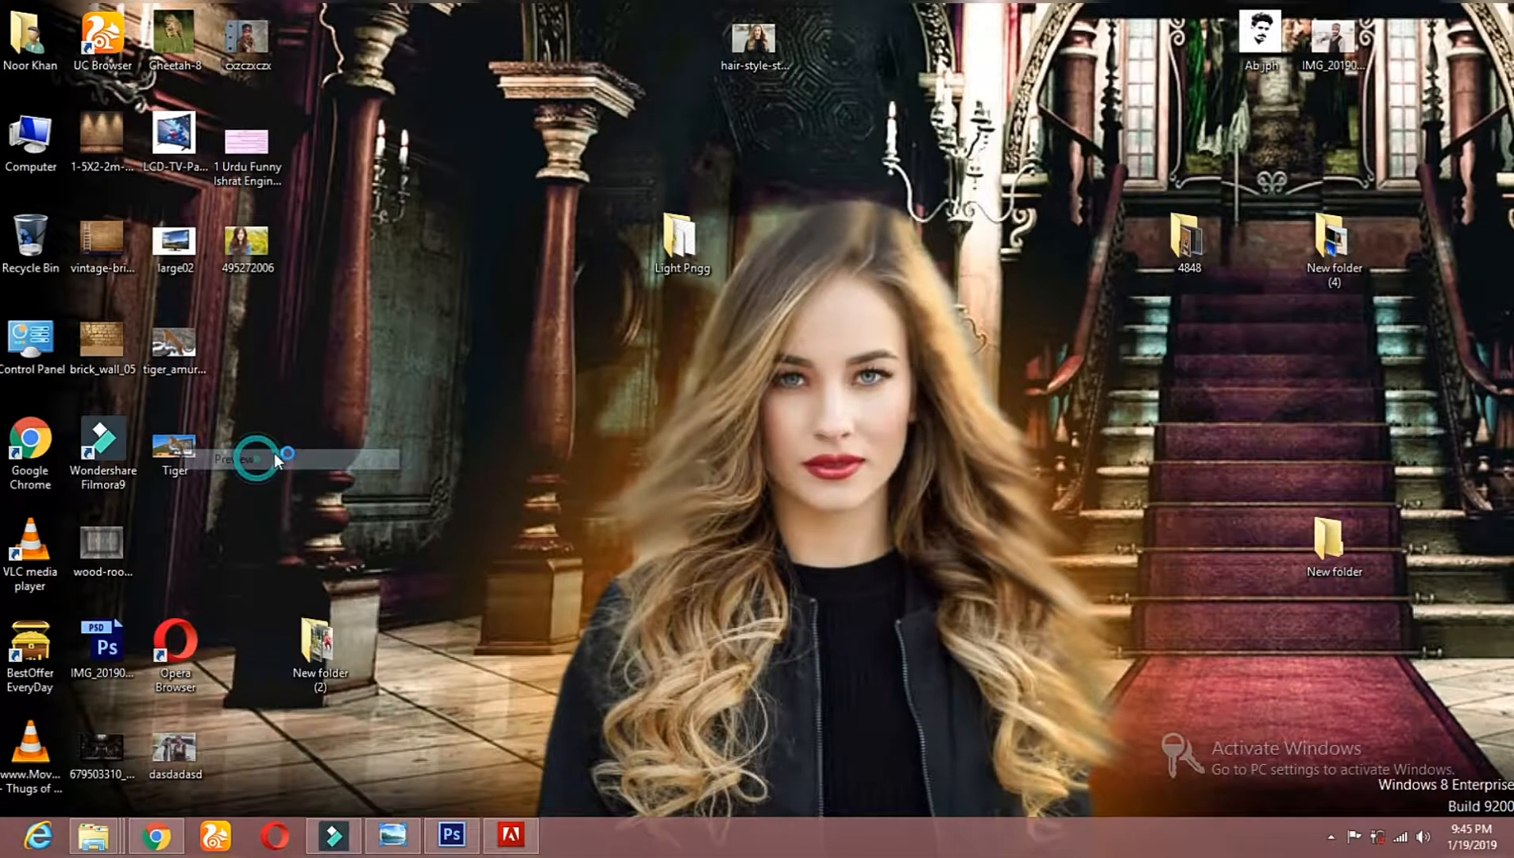
left_click(1495, 12)
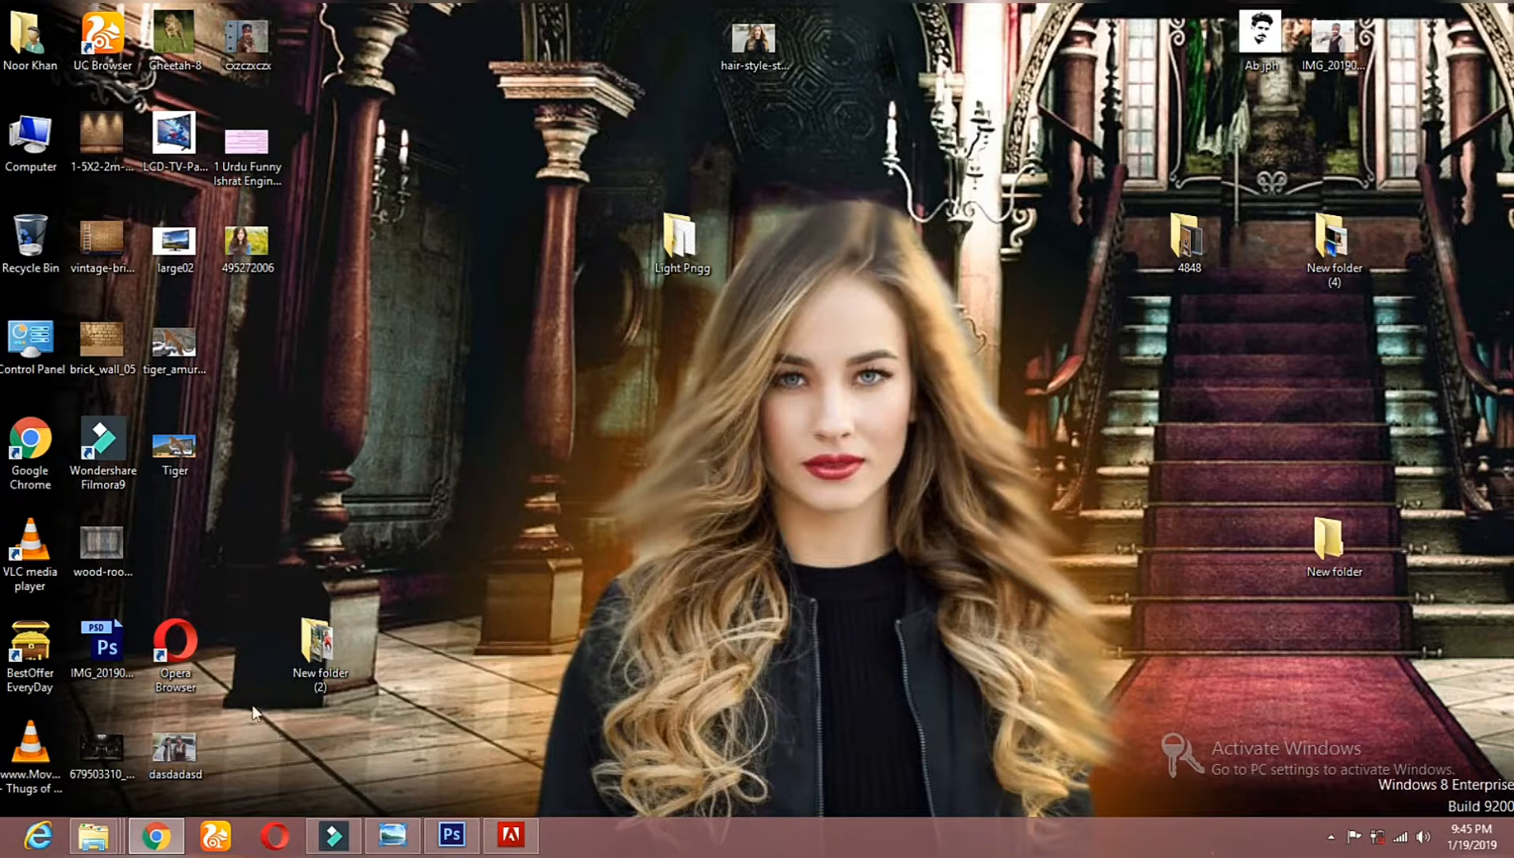
Step: Preview the saved Tiger image, set it as the desktop background, and move the Light Pngg folder clear of the tiger
right_click(172, 467)
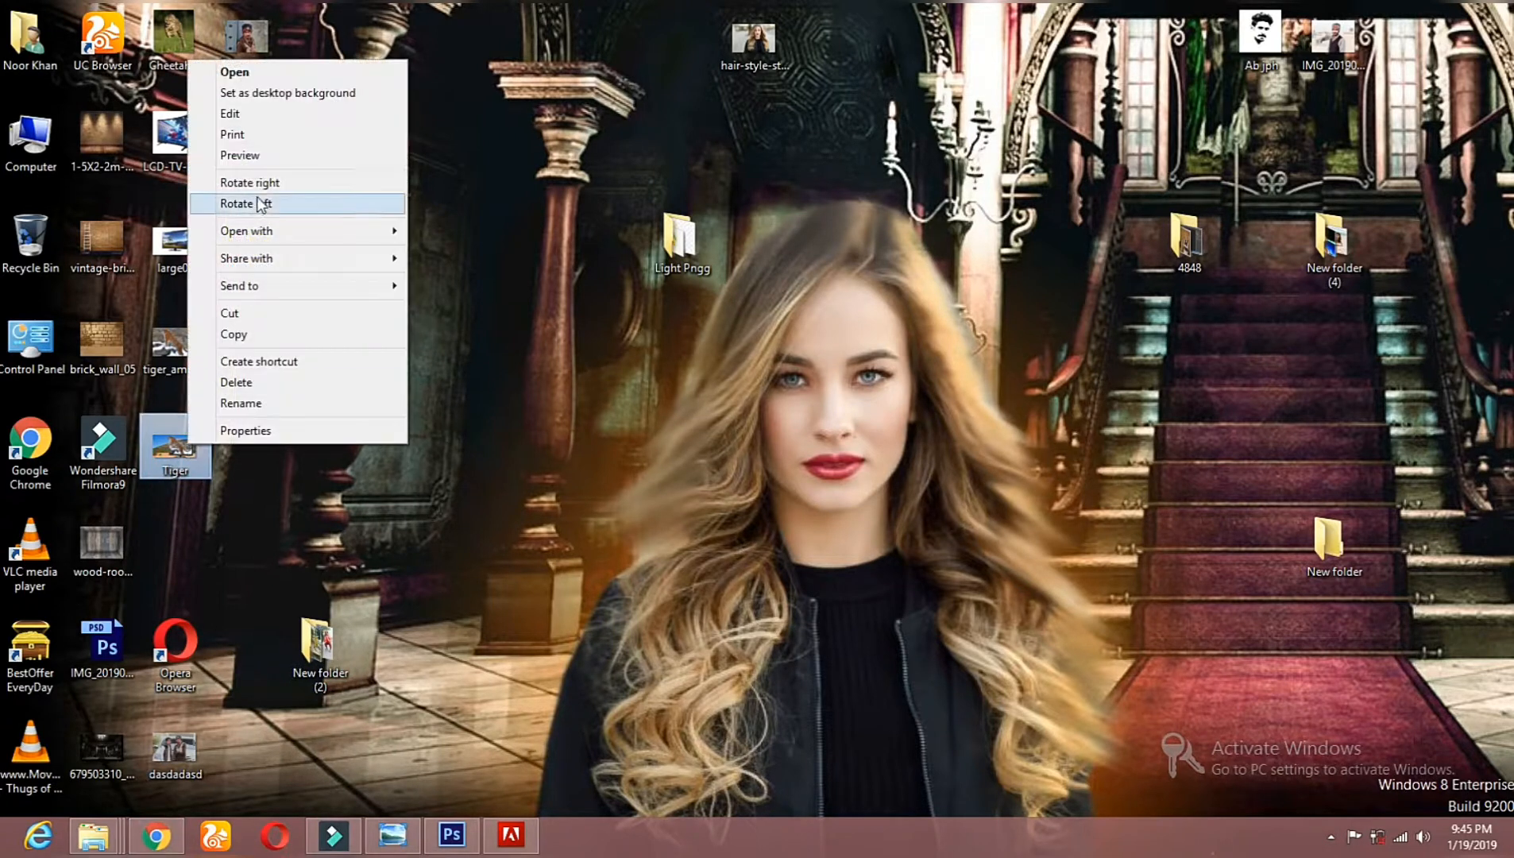
left_click(270, 155)
right_click(657, 245)
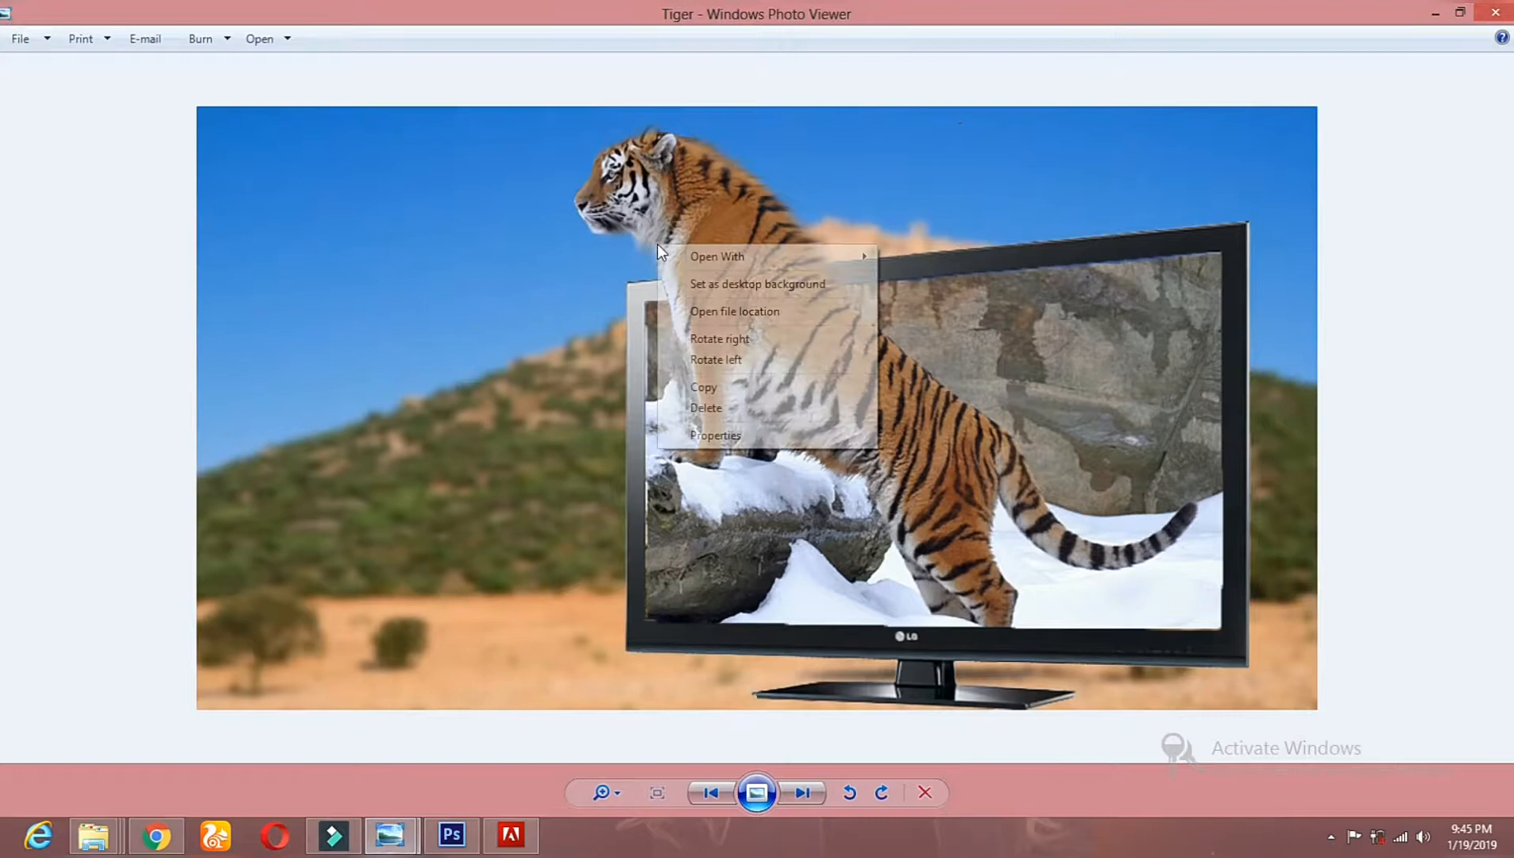
left_click(721, 285)
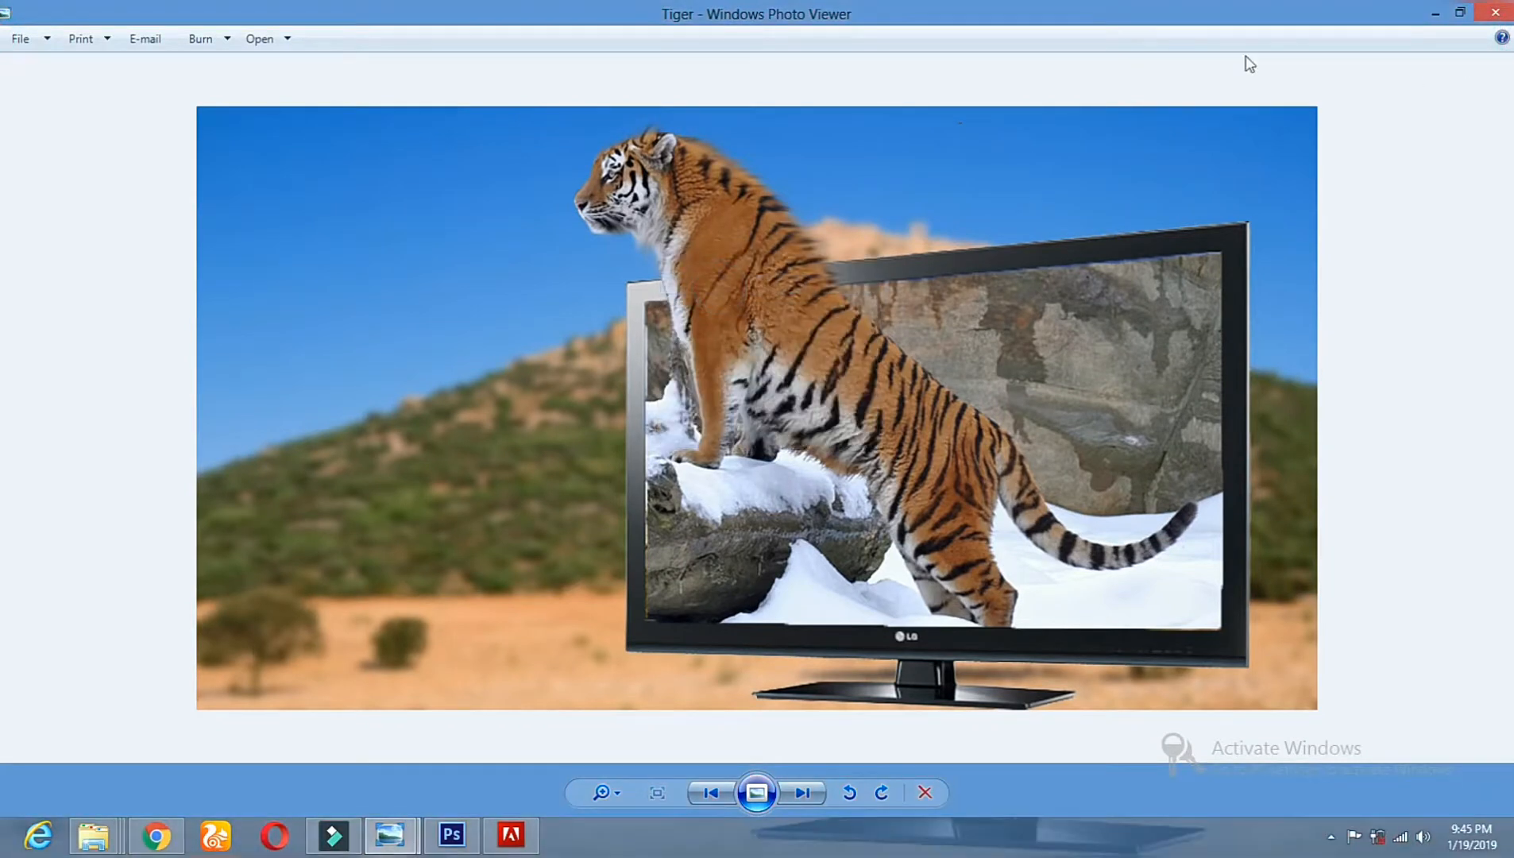
left_click(1495, 12)
left_click_drag(699, 247, 1480, 139)
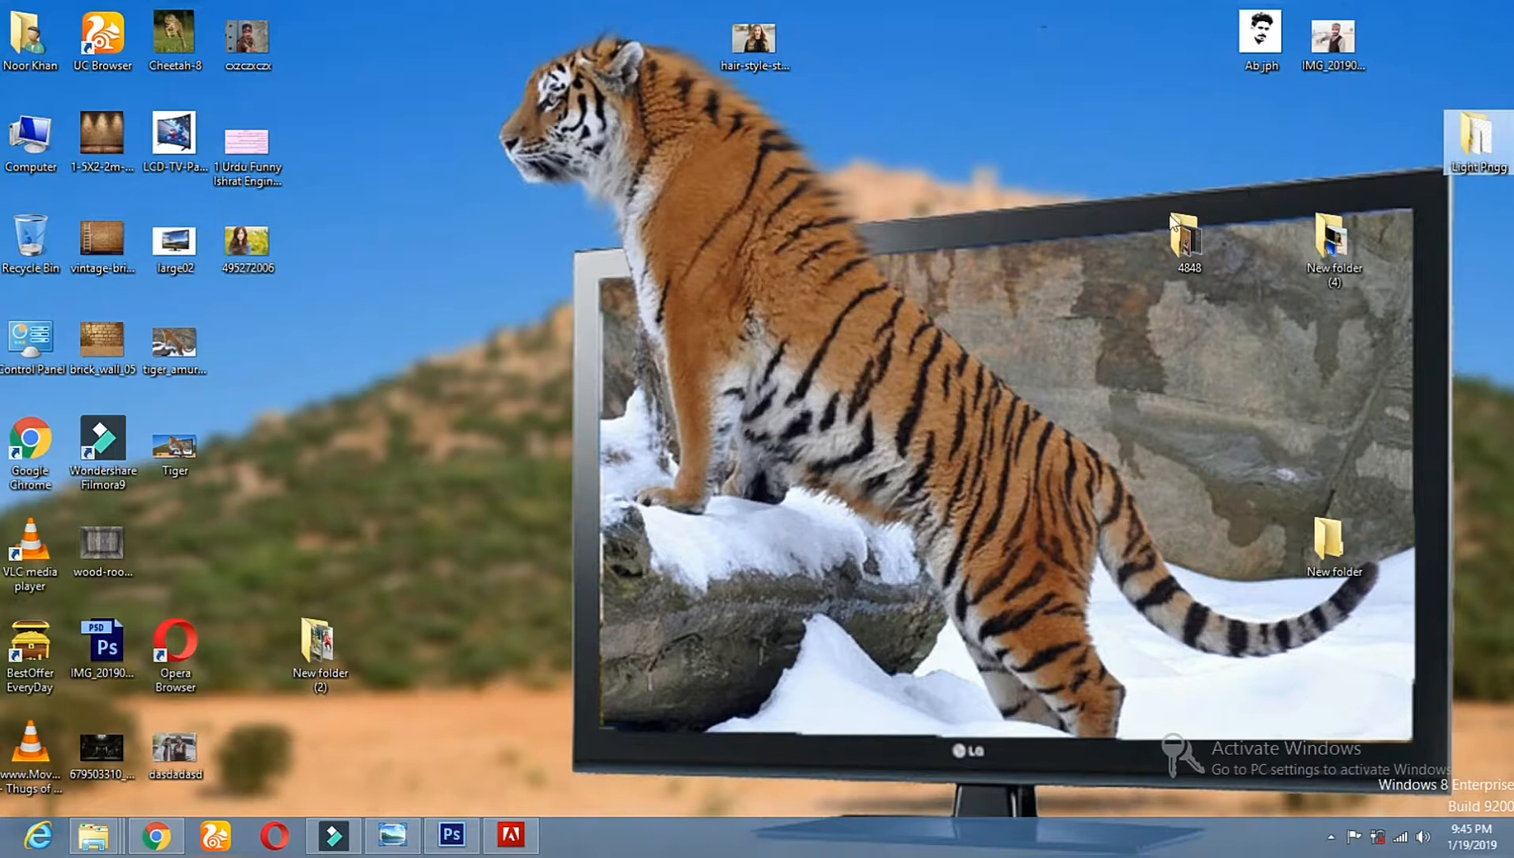
left_click(1331, 836)
left_click(1354, 751)
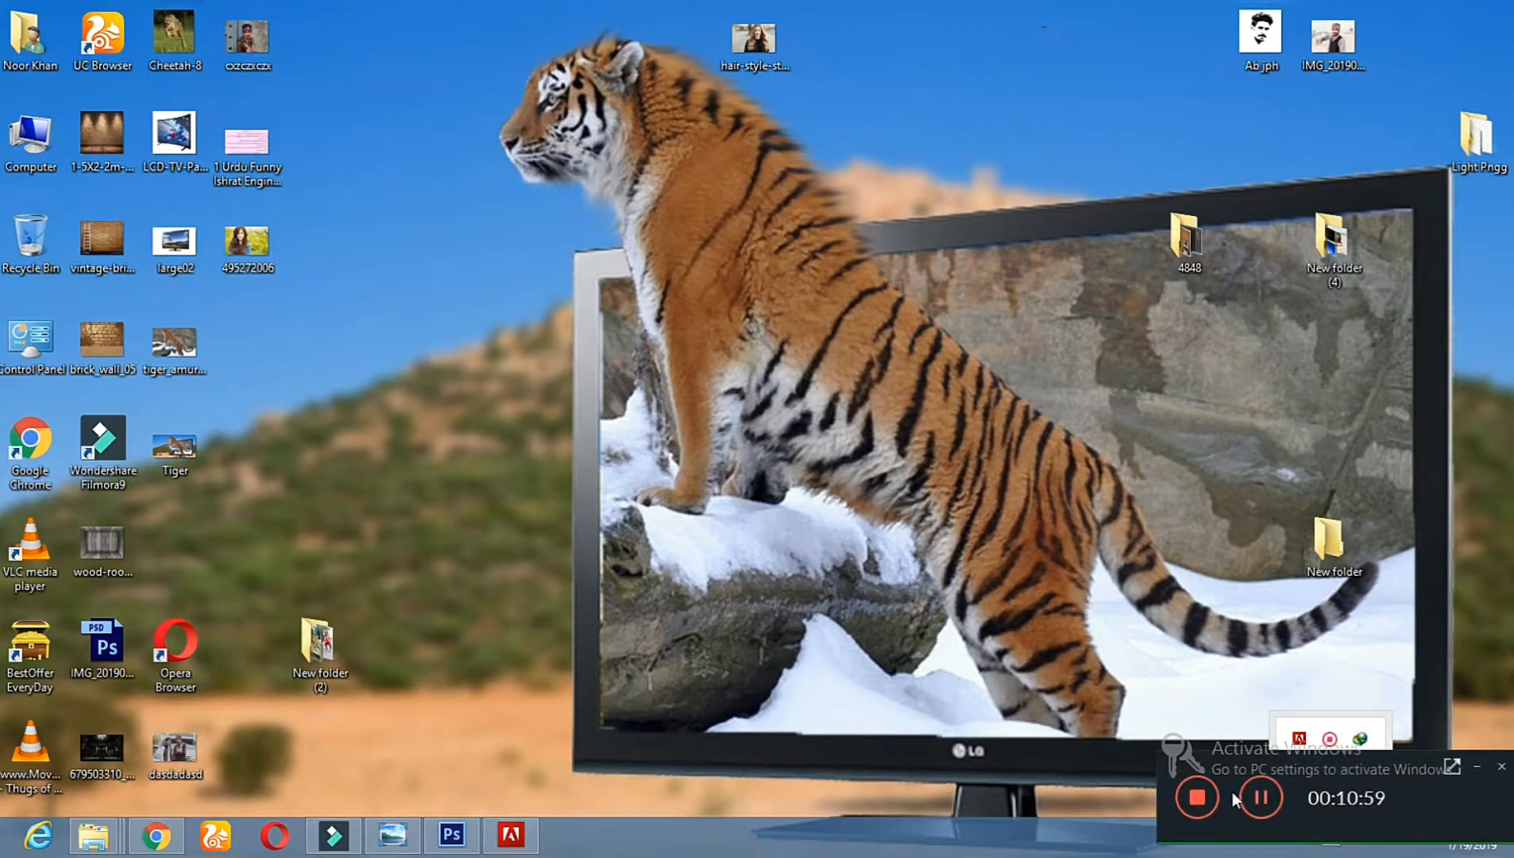
left_click(1197, 797)
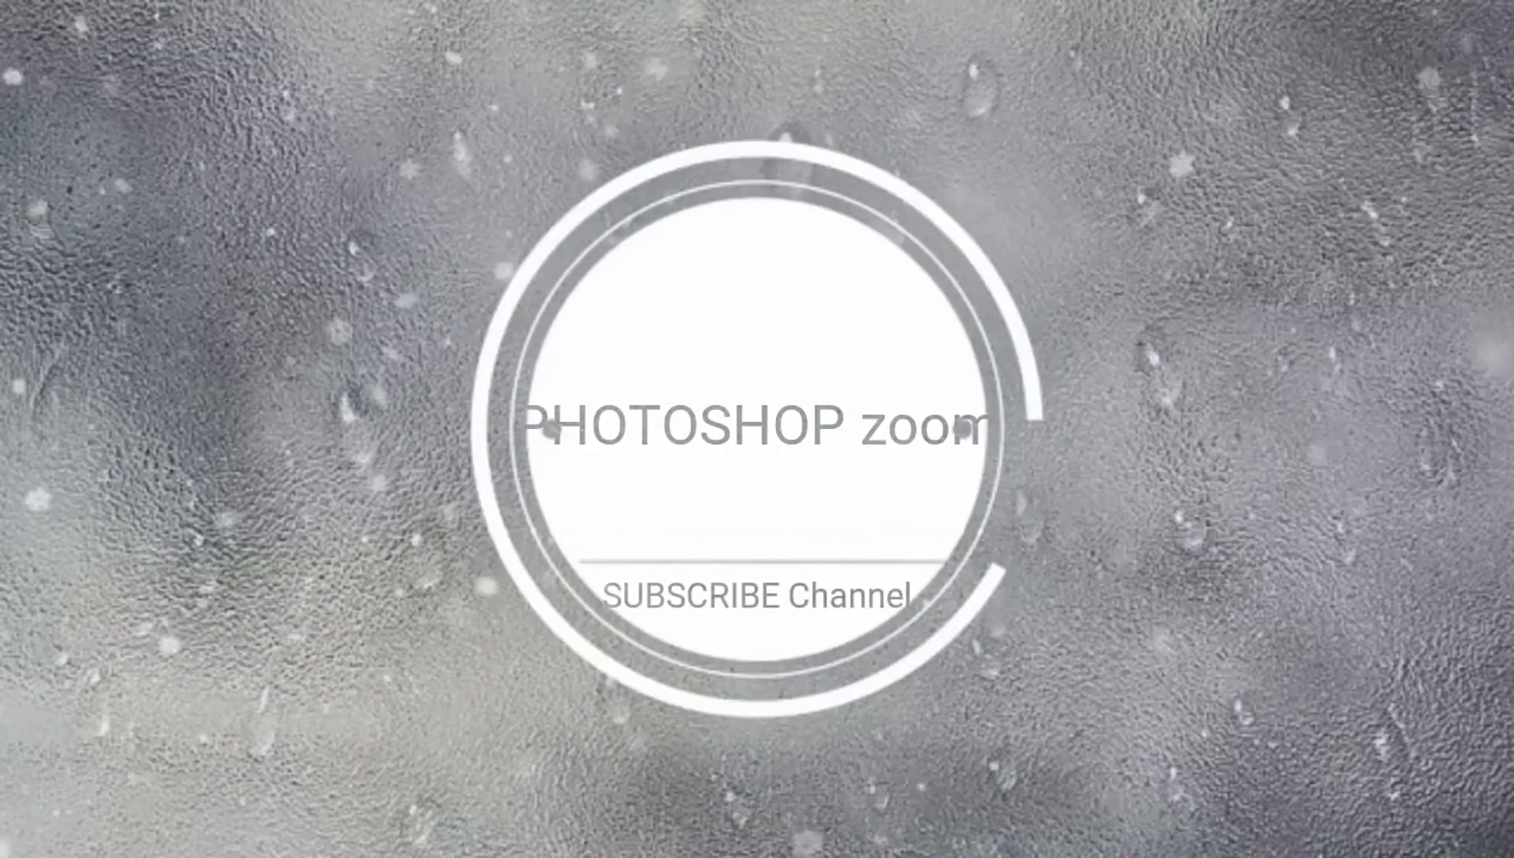